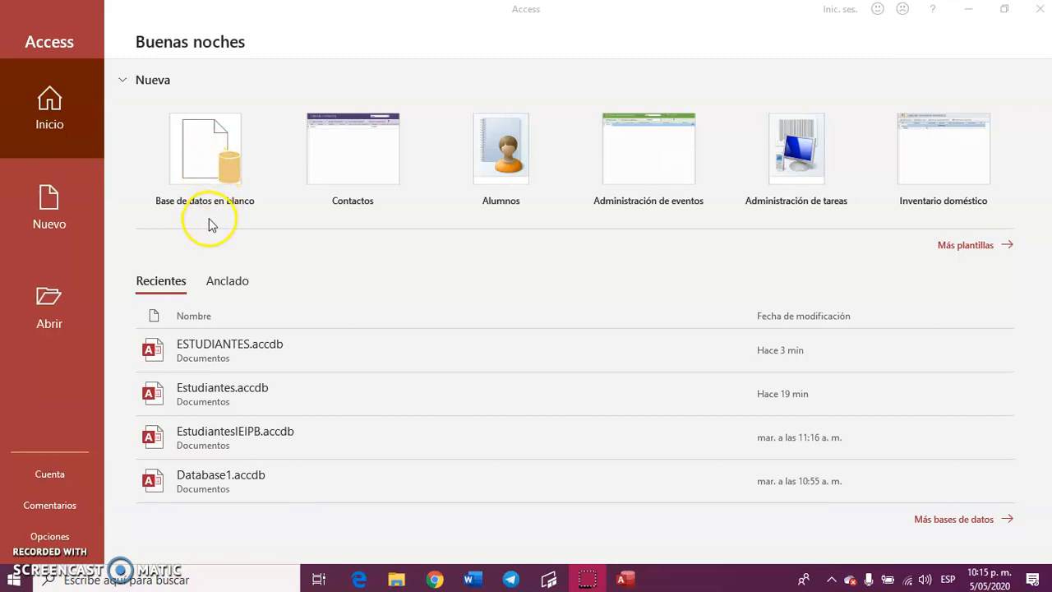
Create a blank database named ESTUDIANTE in the Documents folder.
click(207, 162)
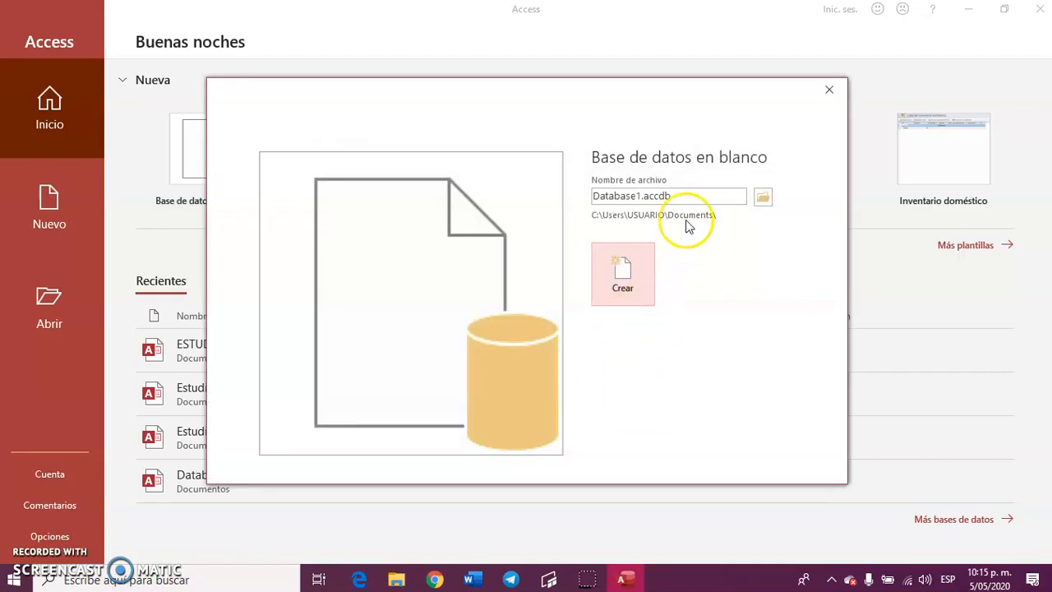
click(666, 196)
click(597, 197)
drag(678, 197, 579, 185)
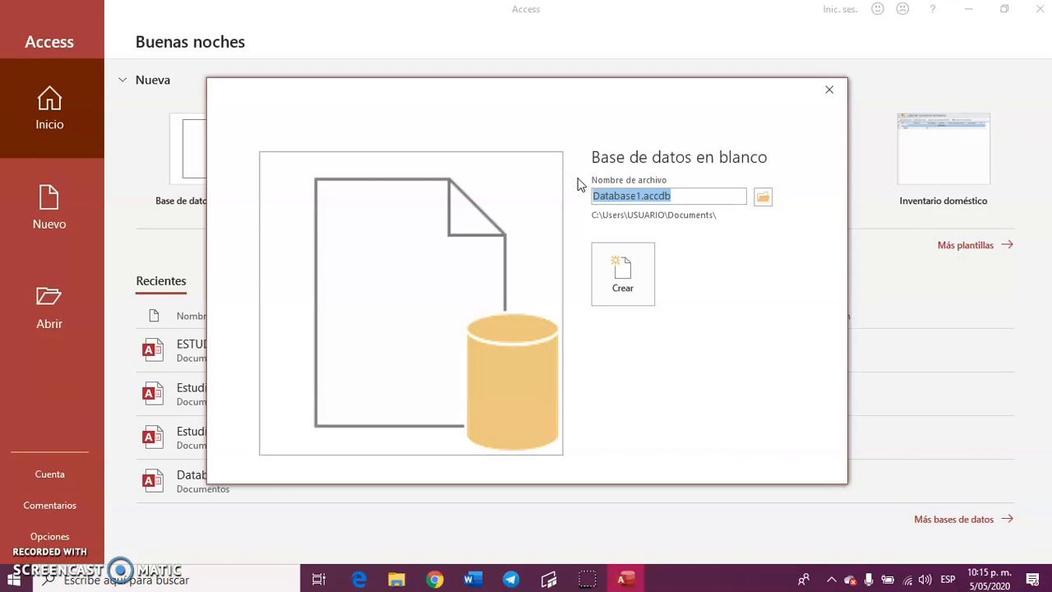
text(ESTUDIANTE)
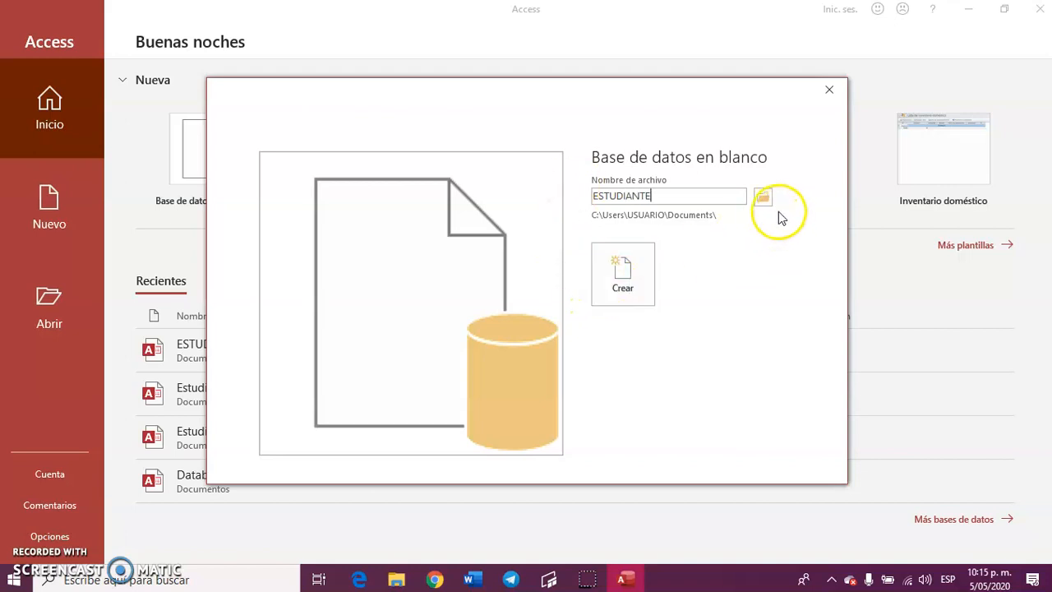
click(628, 279)
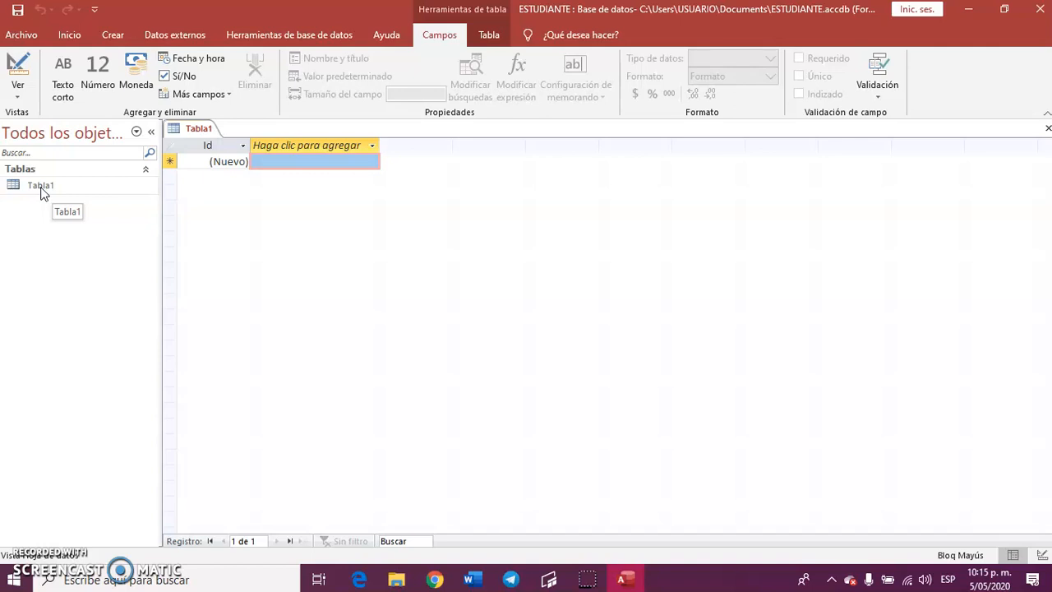
Save the new Tabla1 table under the name ALUMNOS.
click(43, 190)
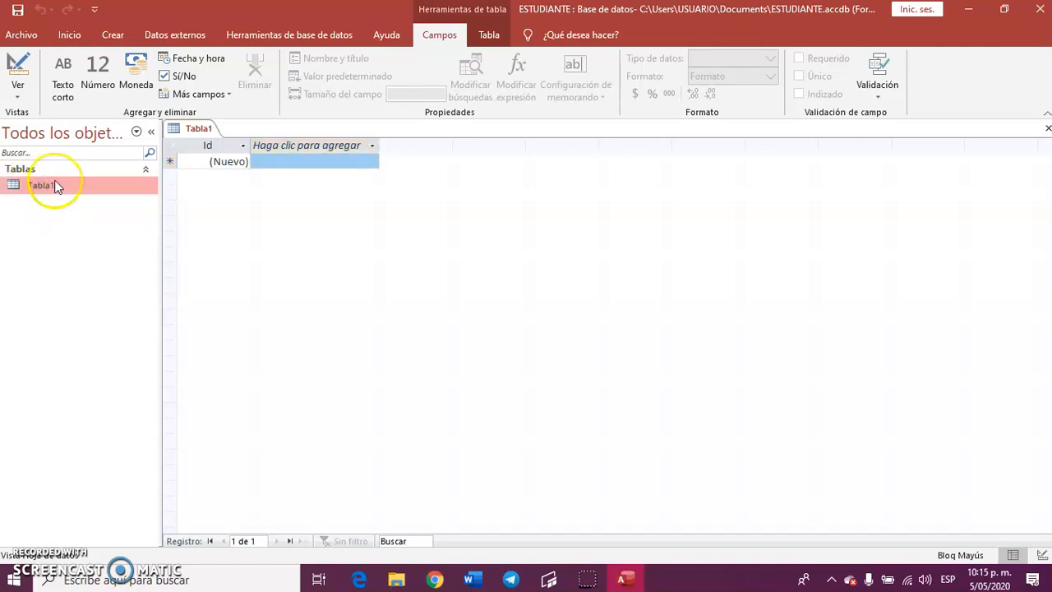
click(17, 11)
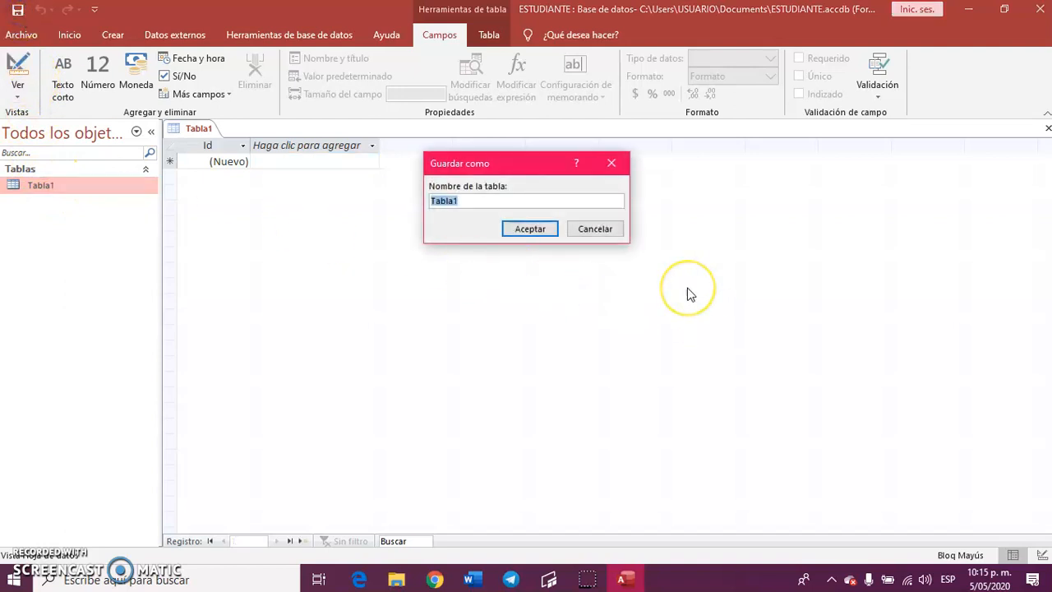
text(ALUMNOS)
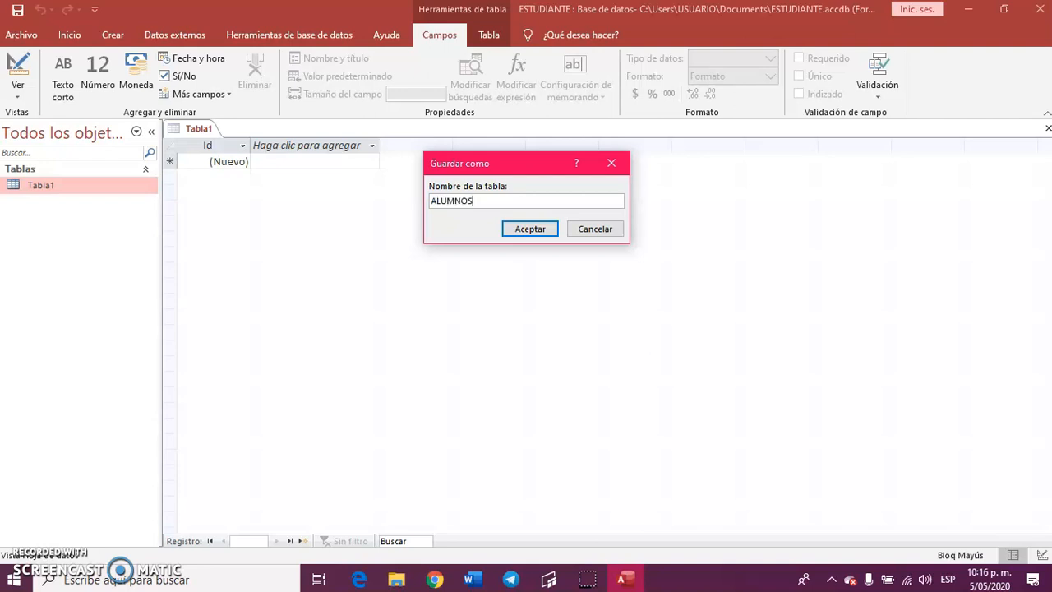
click(541, 229)
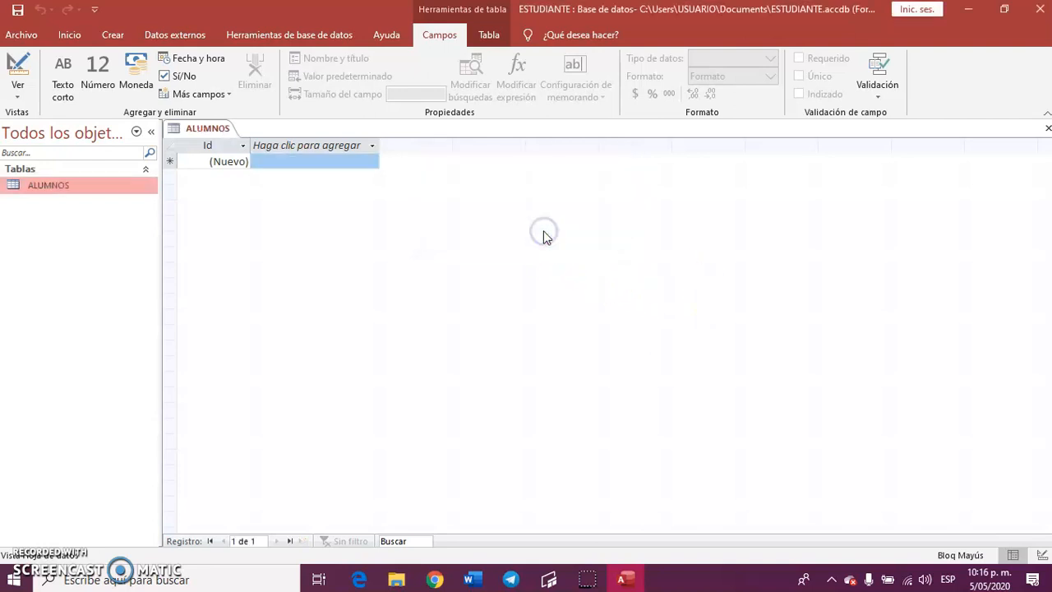
Switch the ALUMNOS table to Design view and rename its Id key field as IDENTIFICACION.
click(16, 70)
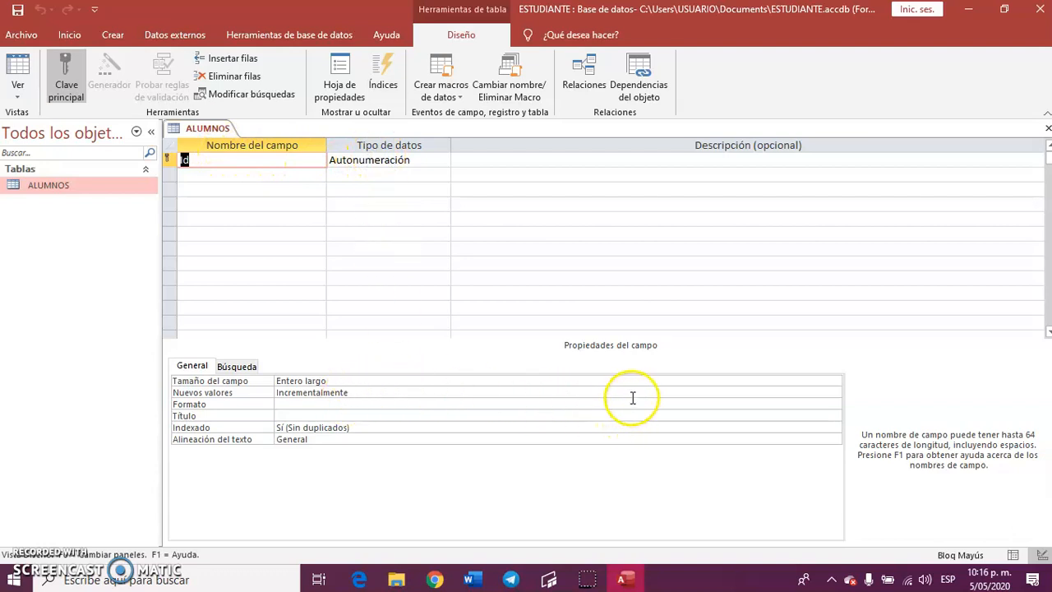
click(227, 165)
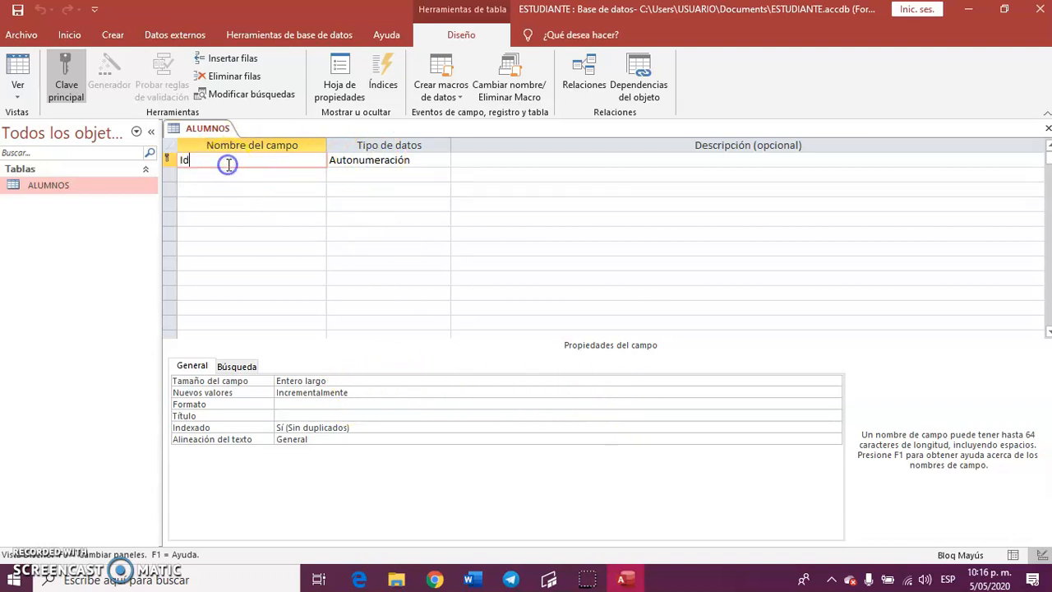
key(BackSpace)
text(DENTIFICACION)
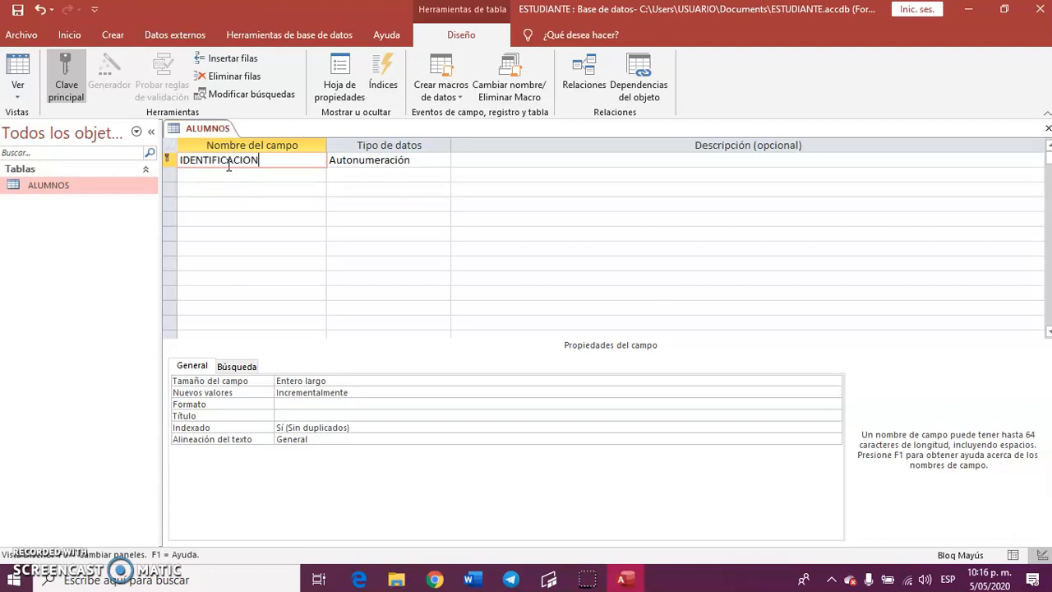
click(182, 153)
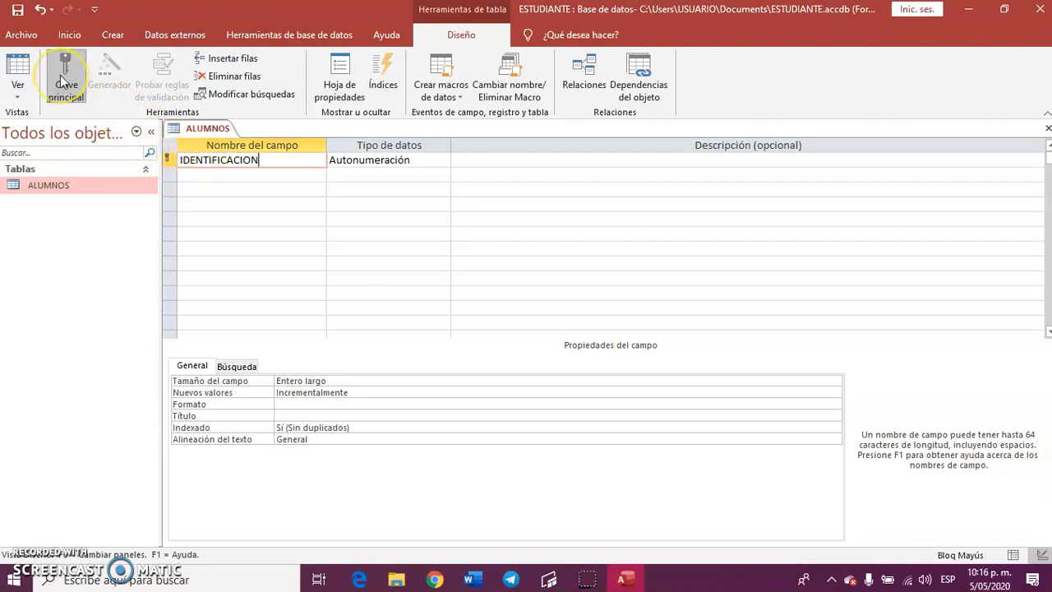
Set the IDENTIFICACION field's data type to Número and its field size to Doble.
click(350, 159)
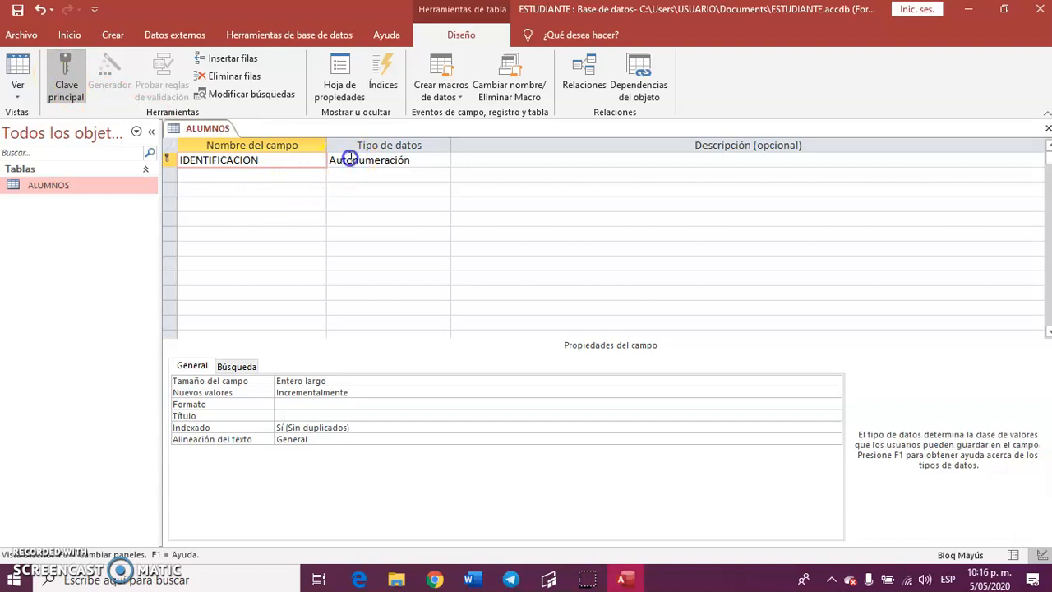
click(443, 160)
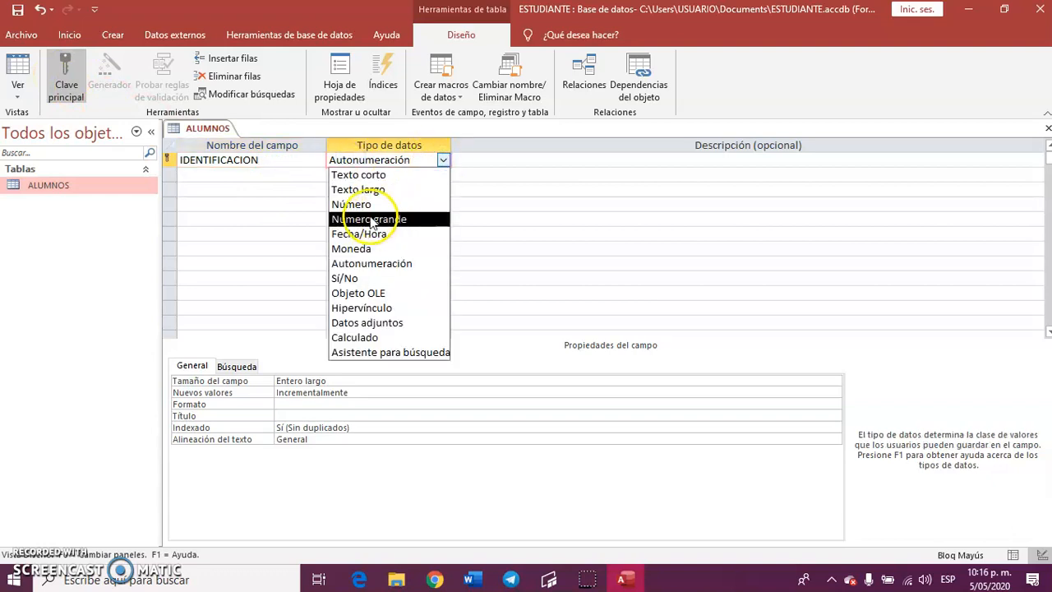
click(367, 204)
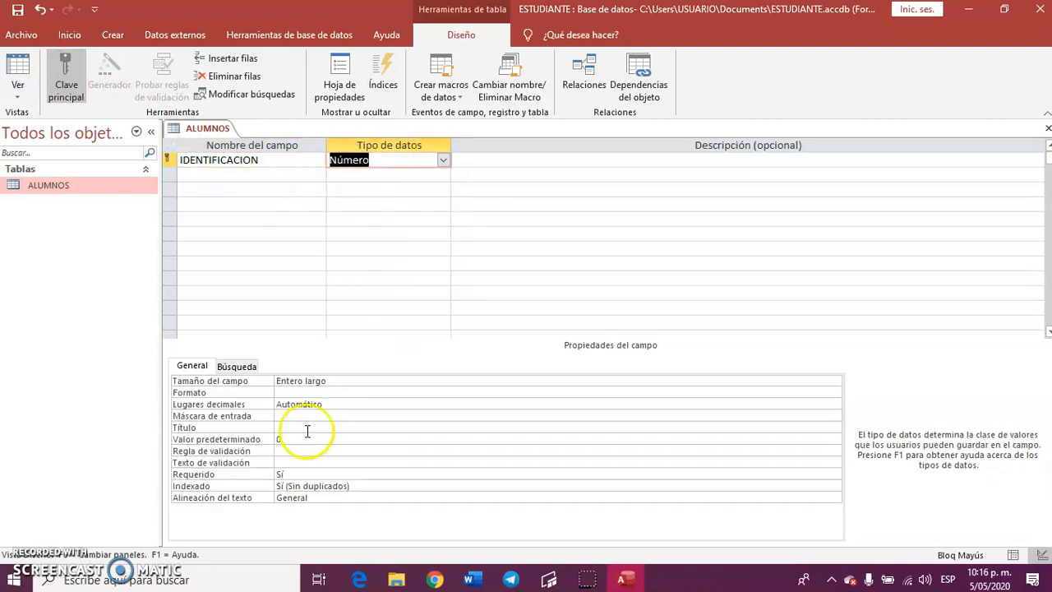
click(391, 381)
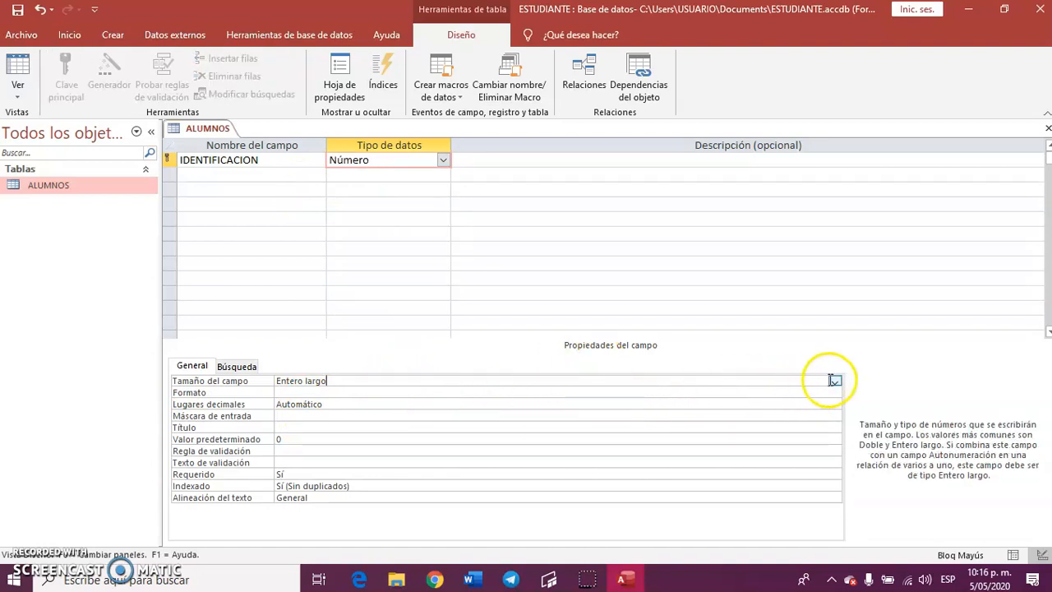
click(833, 380)
click(335, 435)
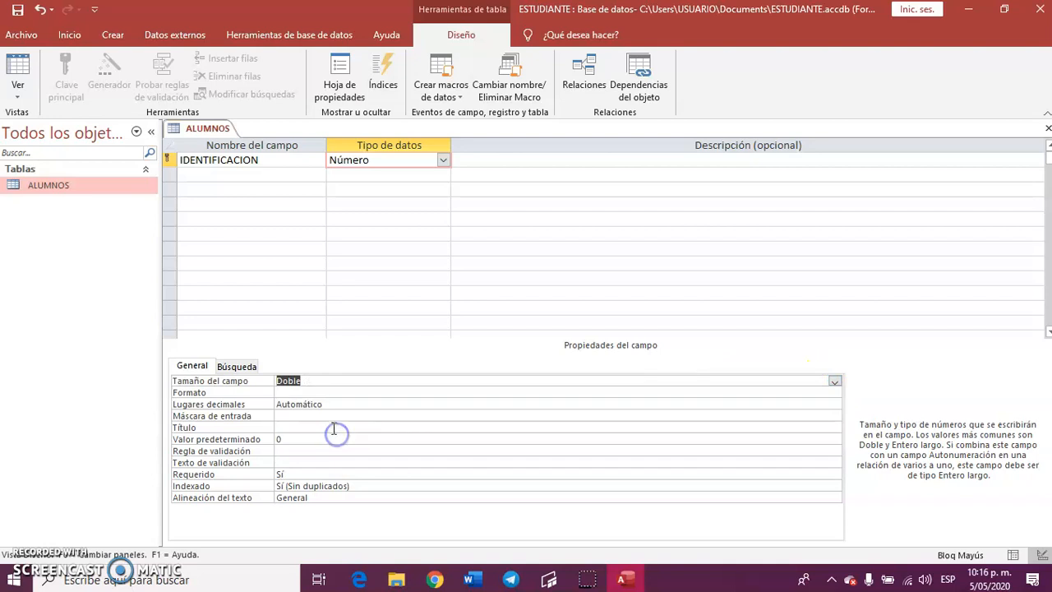
Give the IDENTIFICACION field the Estándar format with 0 decimal places.
click(328, 392)
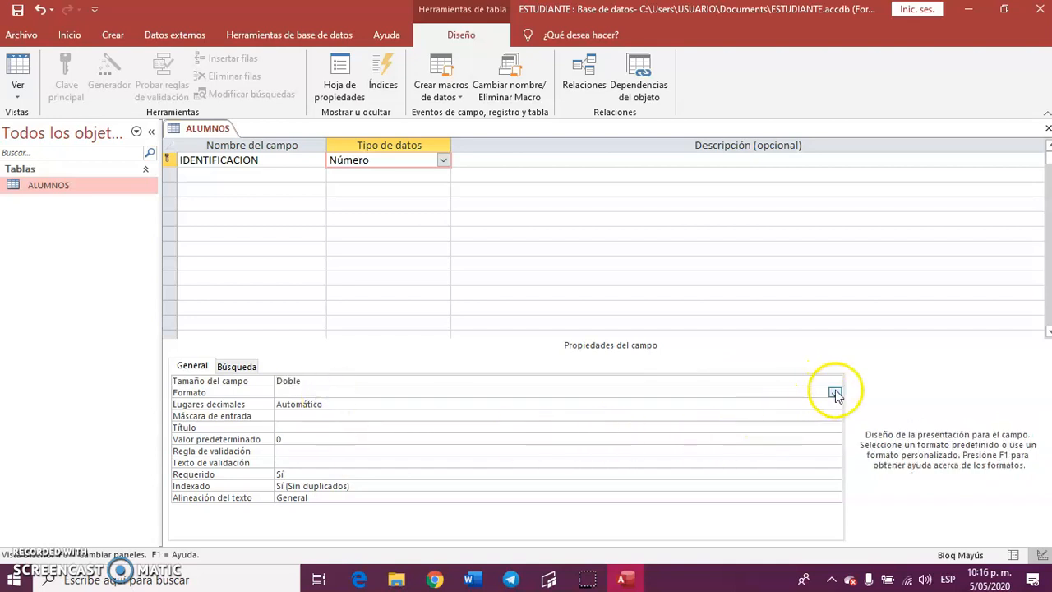
click(834, 393)
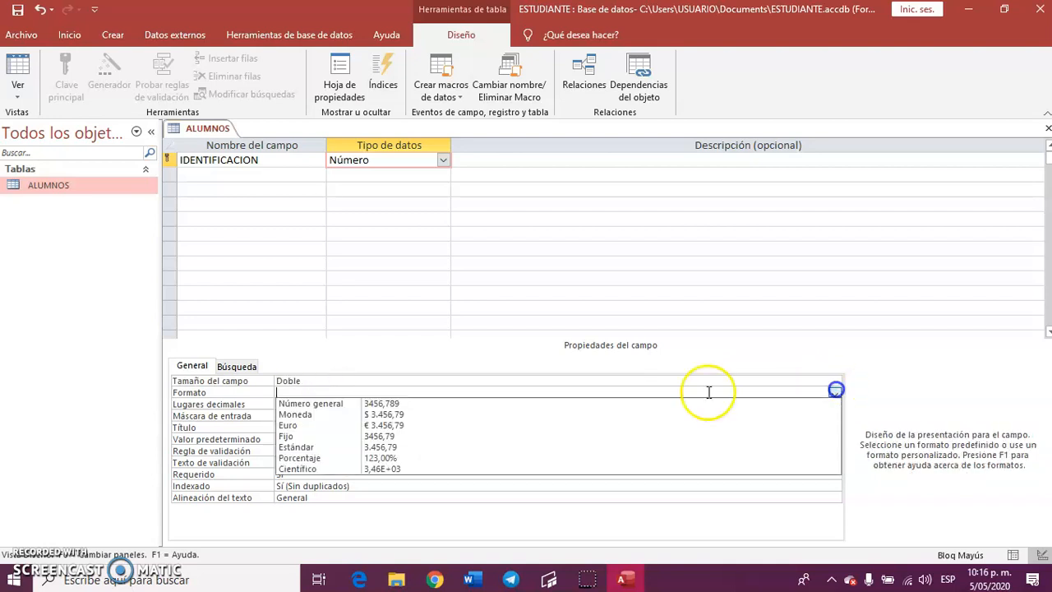
click(331, 448)
click(338, 406)
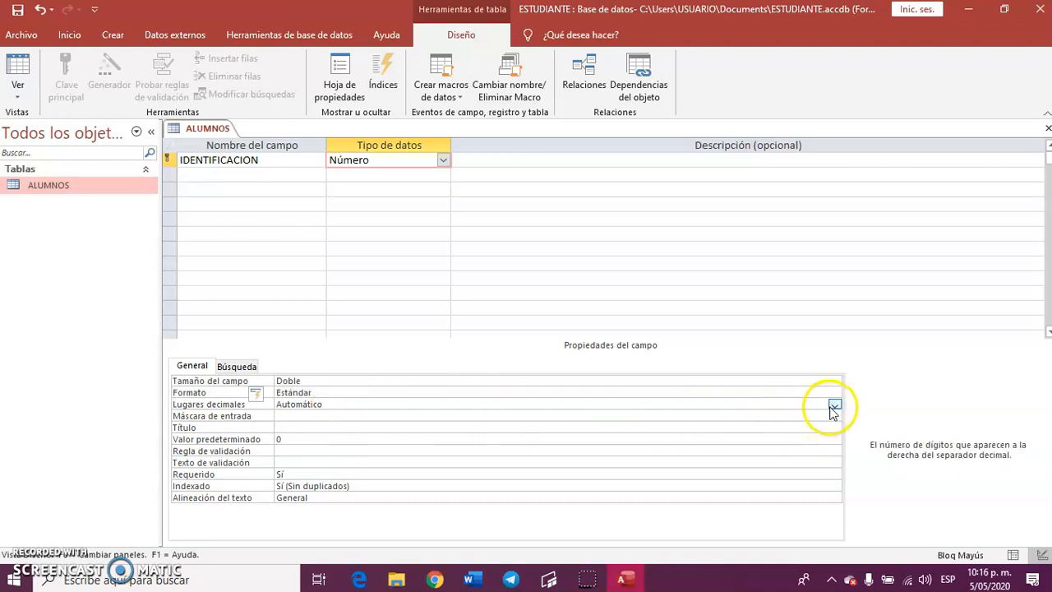
click(834, 406)
click(320, 239)
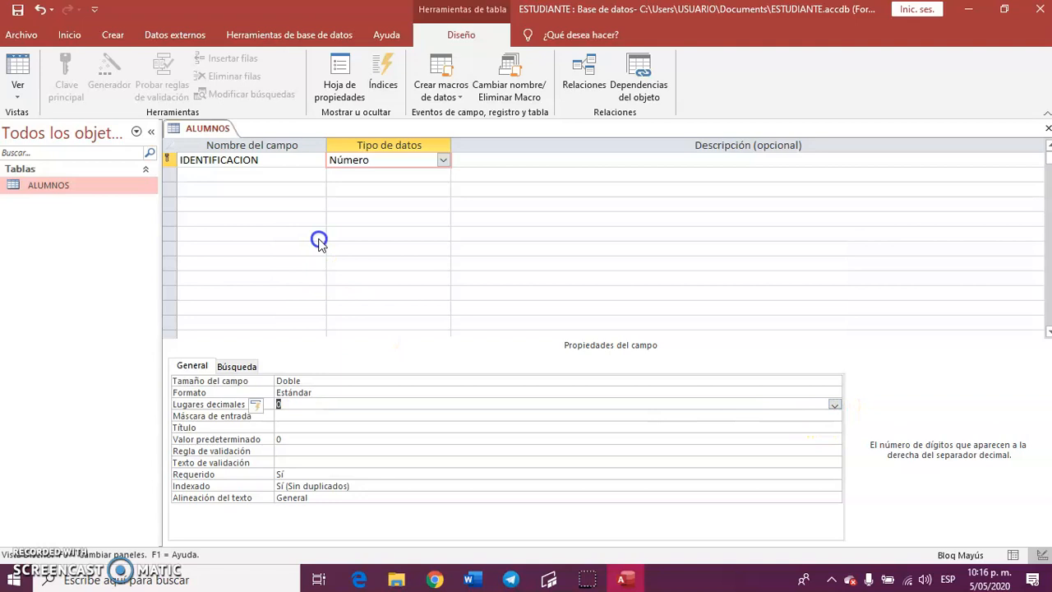
click(351, 408)
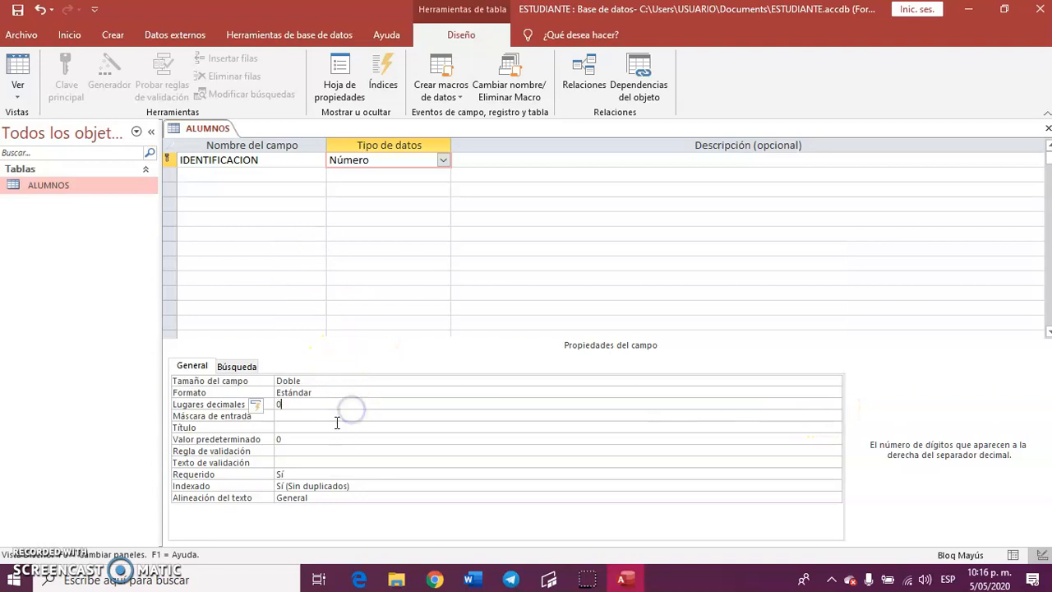
Enter the input mask 9.999.999.999 for the IDENTIFICACION field.
click(337, 415)
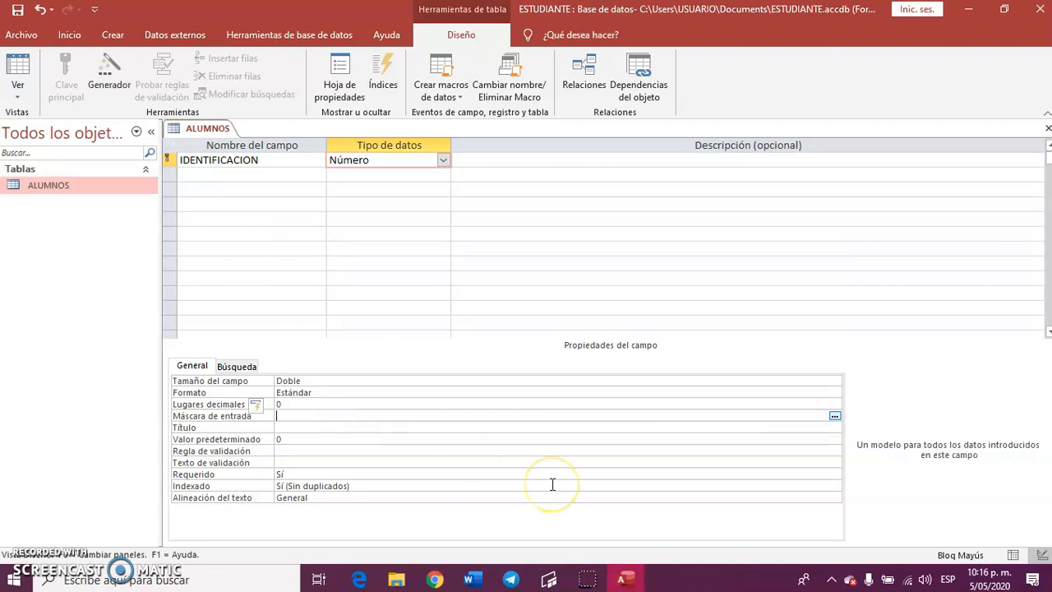
text(9.999.999.999)
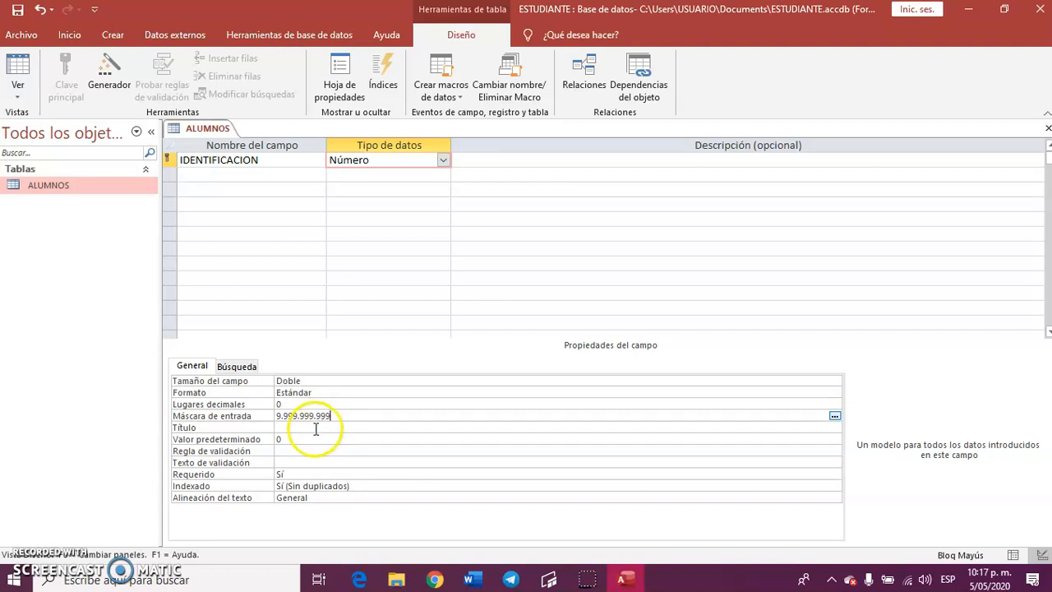
click(276, 415)
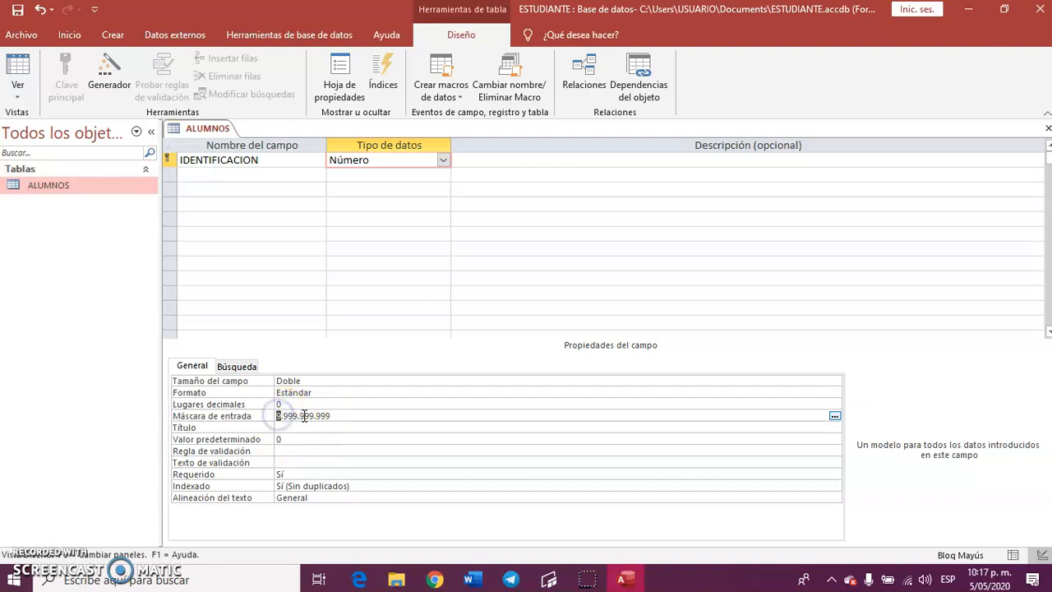
click(331, 415)
Set the IDENTIFICACION field's caption (Título) to TARJETA IDENTIFICACION.
click(313, 427)
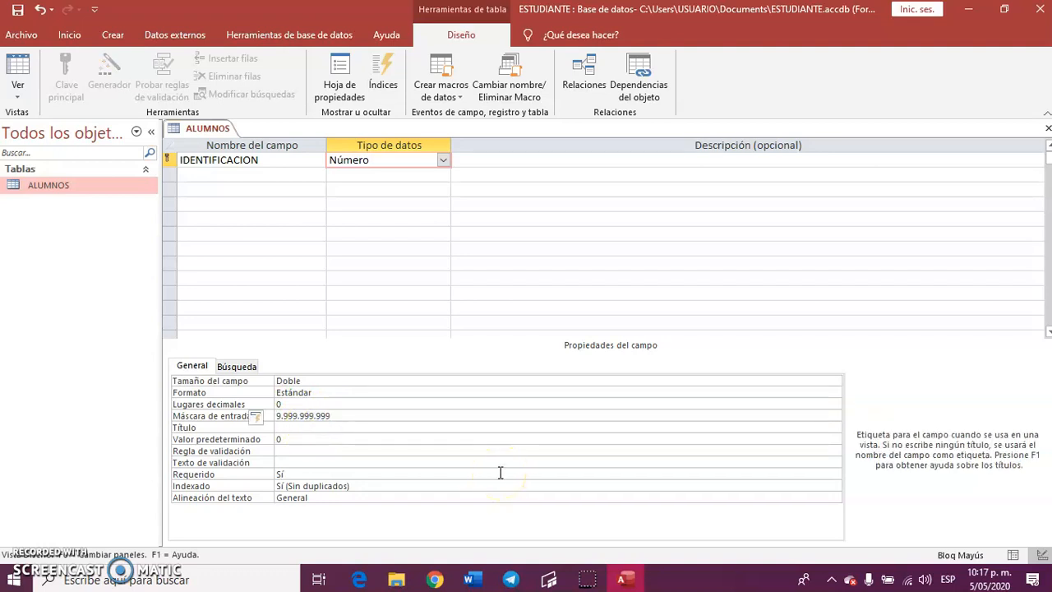
text(TARJET)
key(Caps_Lock)
text(a)
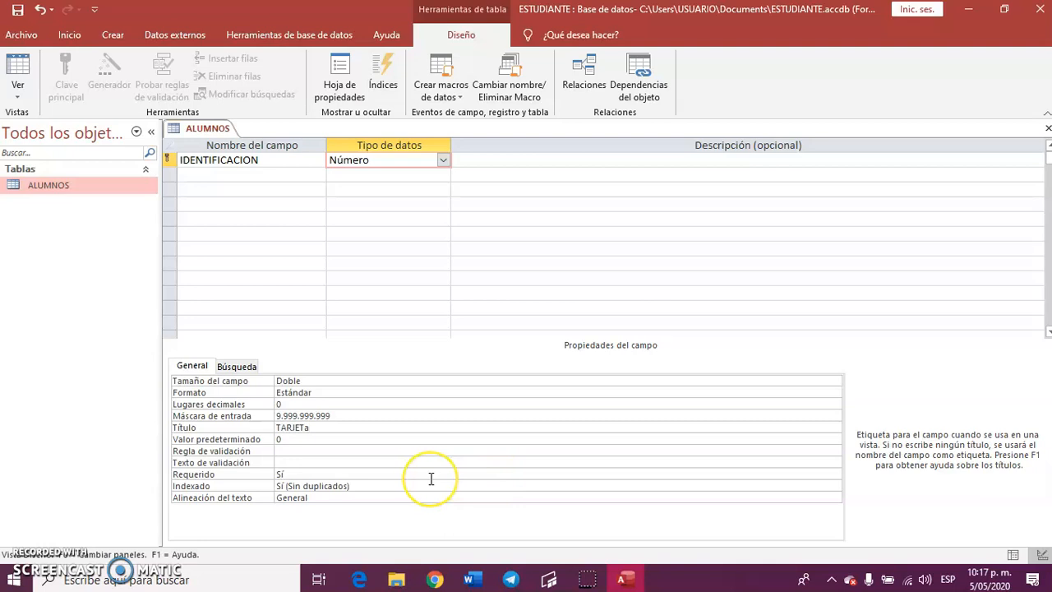
key(BackSpace)
key(Caps_Lock)
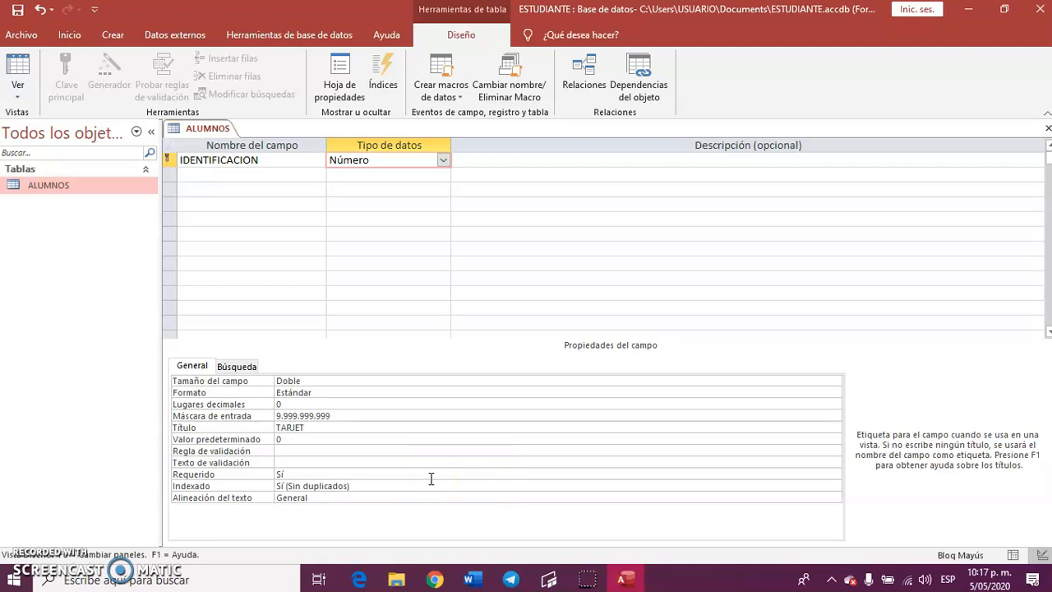
text(A IDENTIFICACINON)
Clear the IDENTIFICACION field's default value and save the ALUMNOS table design.
click(318, 440)
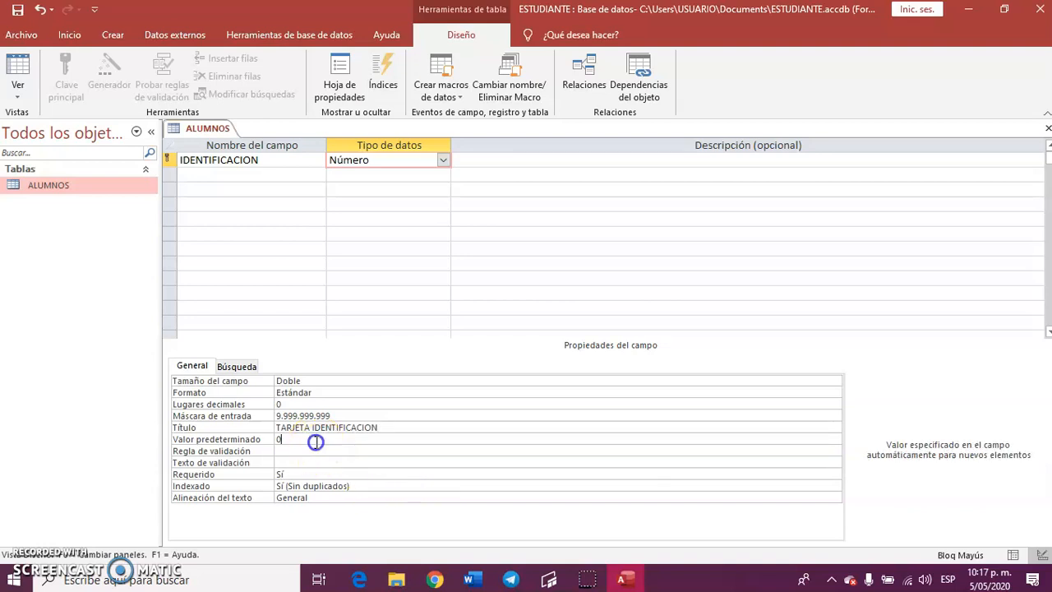
click(291, 452)
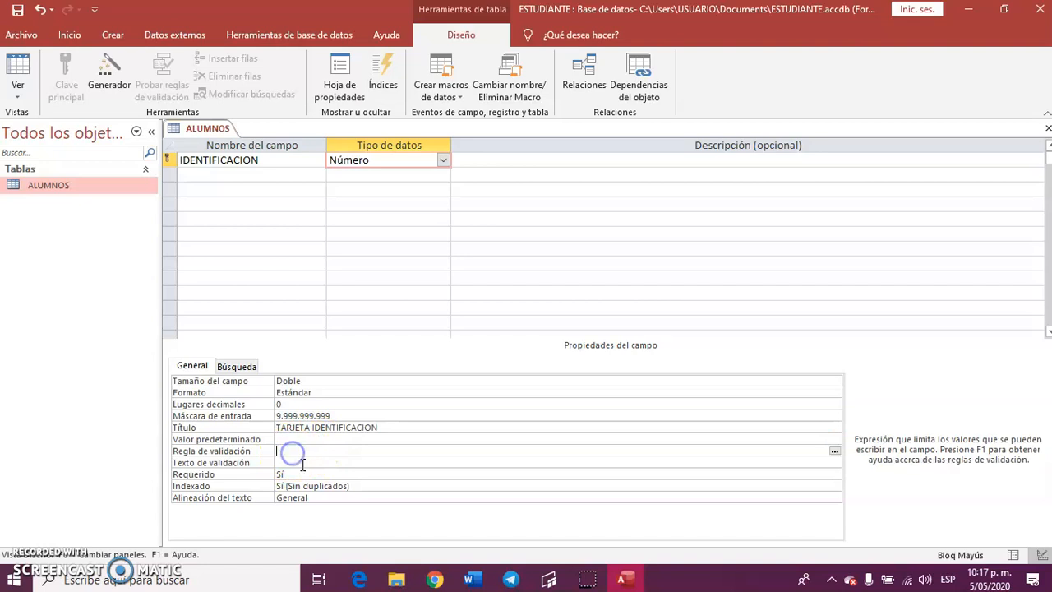
click(297, 462)
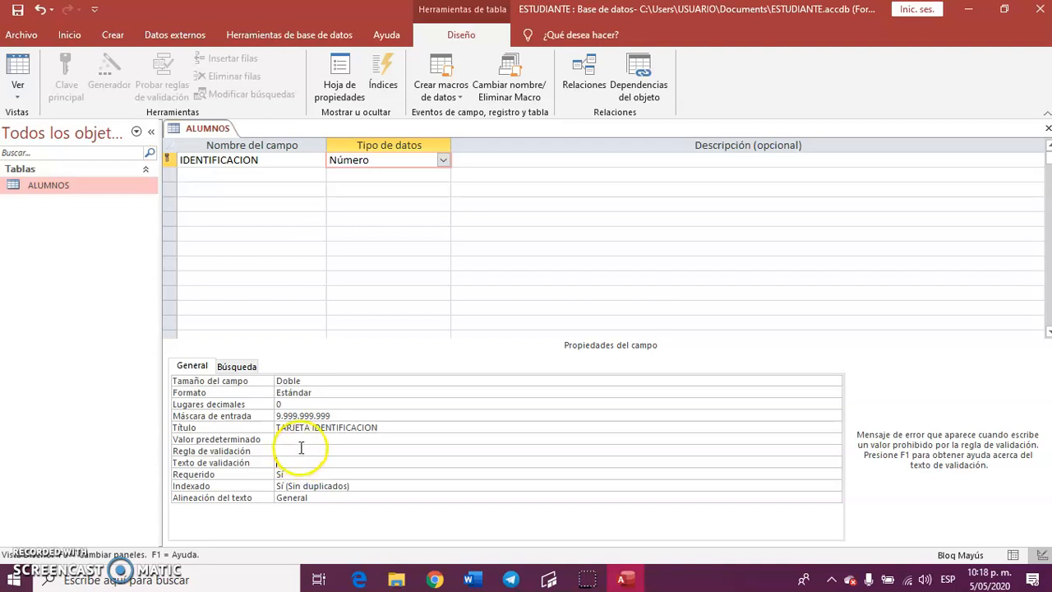
click(299, 447)
click(289, 474)
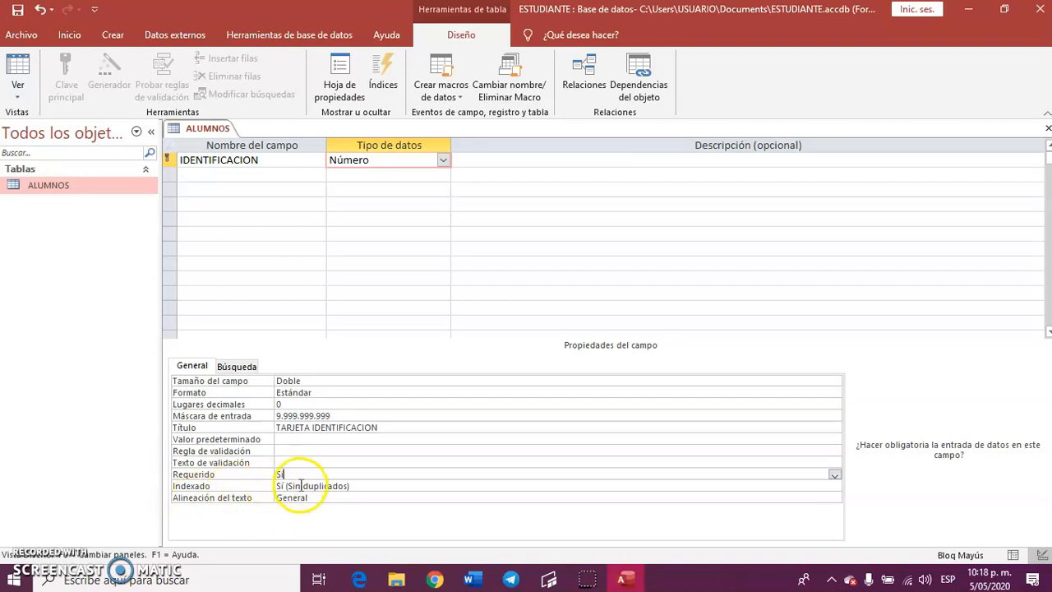
click(301, 486)
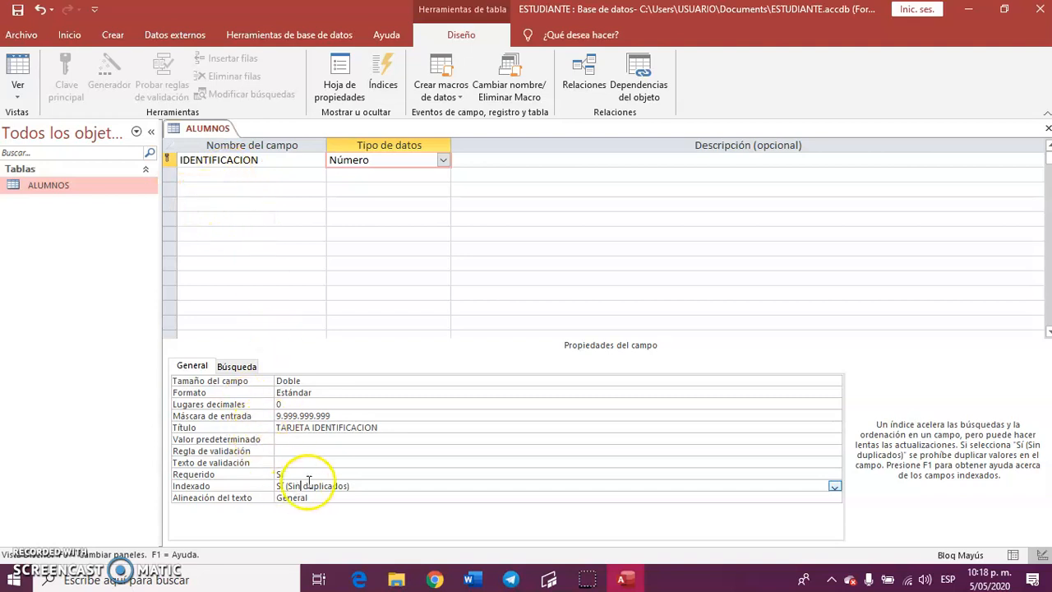
click(17, 10)
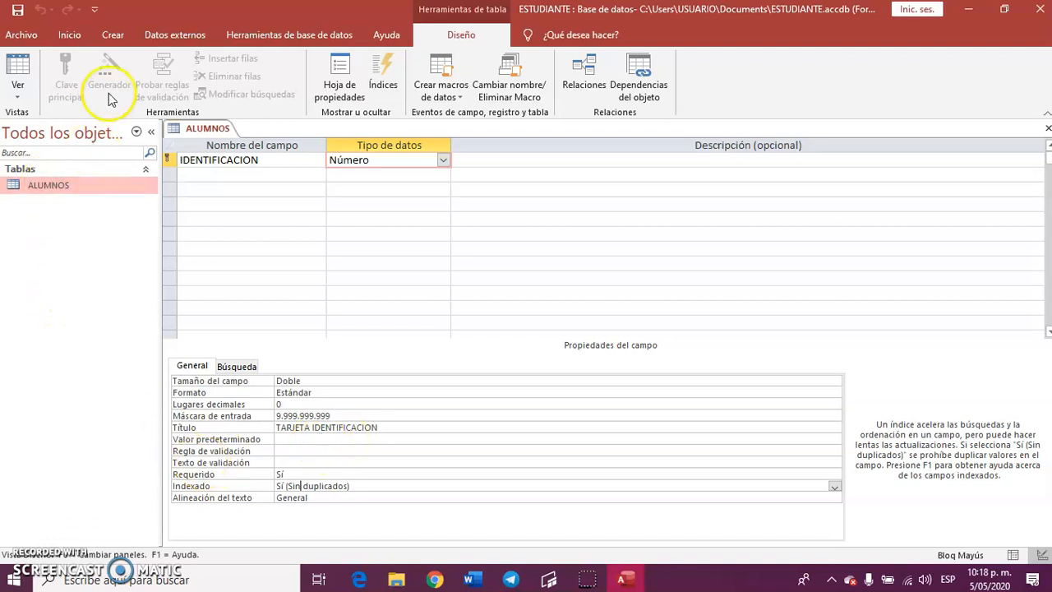
Create another table, switch it to design view and save it with the name MATERIAS.
click(114, 34)
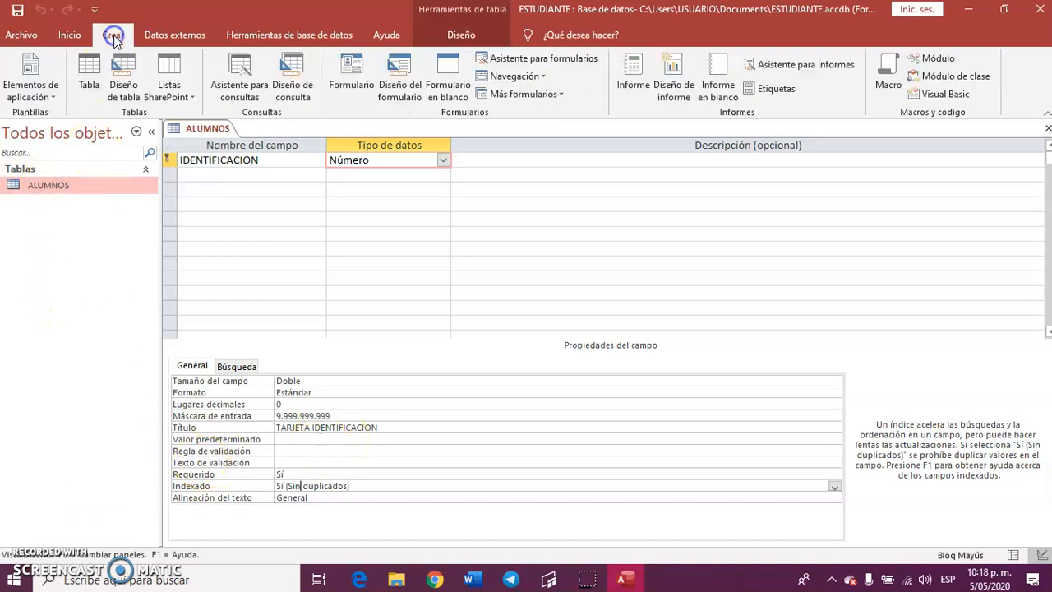
click(87, 78)
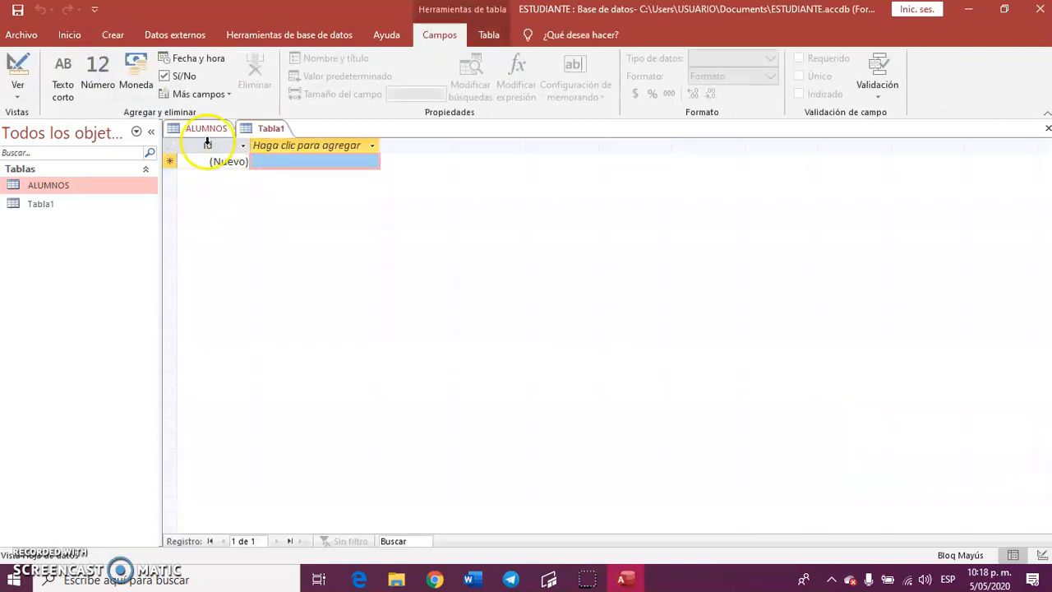
click(20, 67)
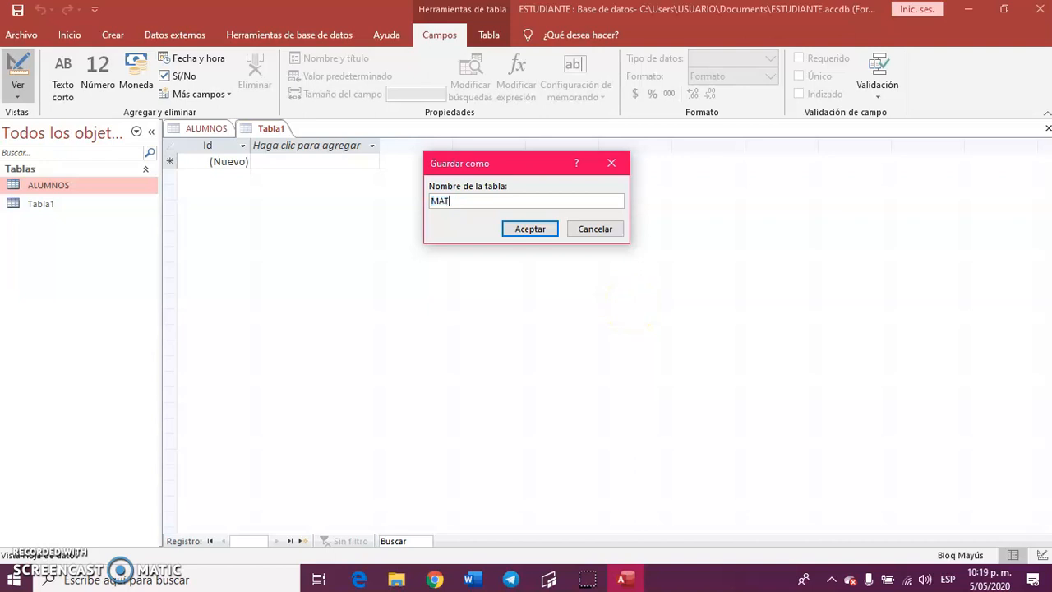
click(532, 229)
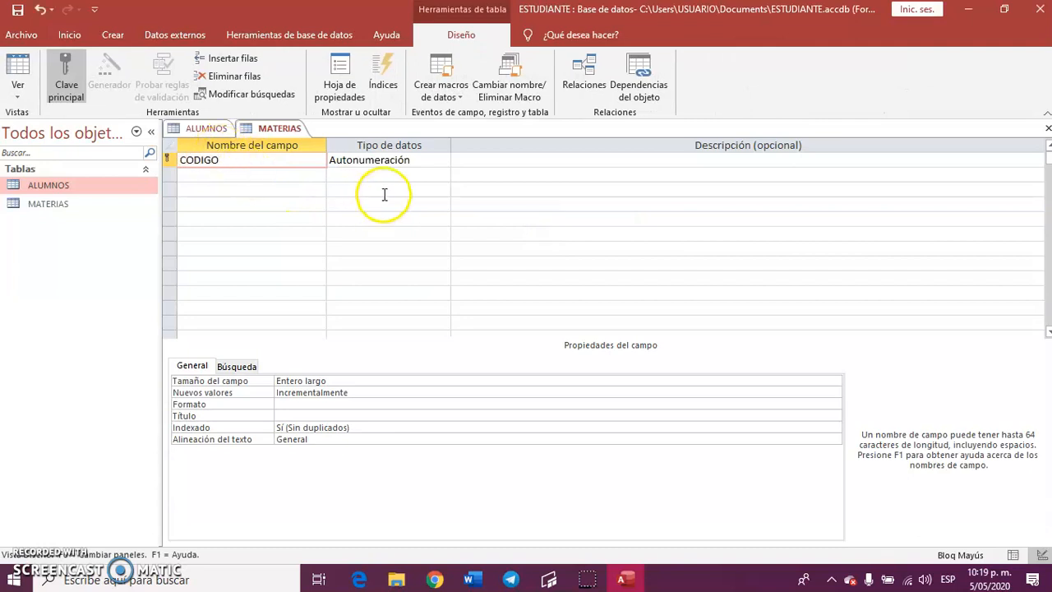
Define the MATERIAS key field as CODIGO, with data type Número and 0 decimal places.
click(380, 160)
click(442, 160)
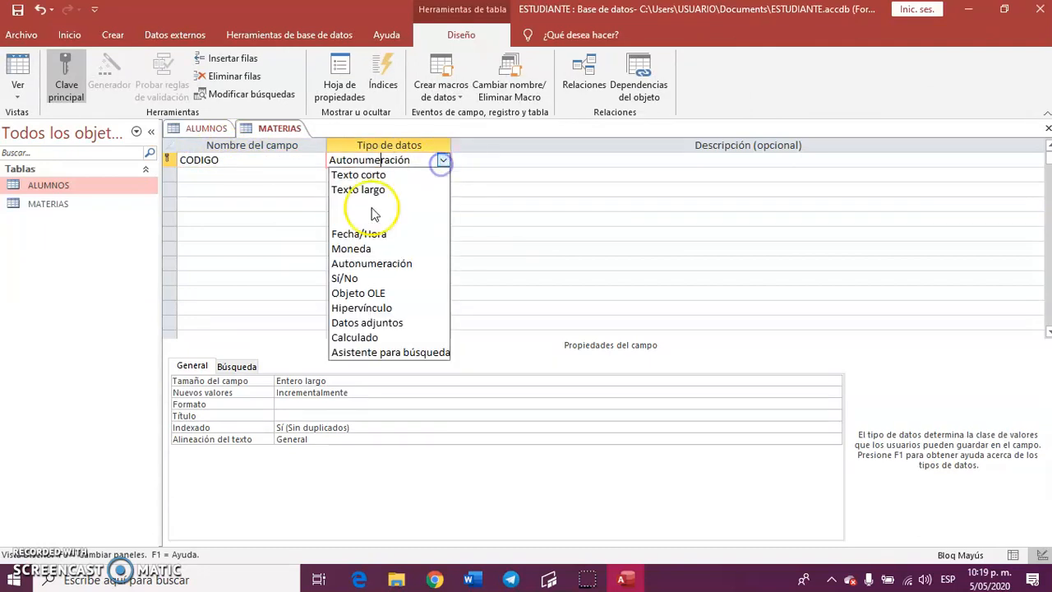
click(362, 202)
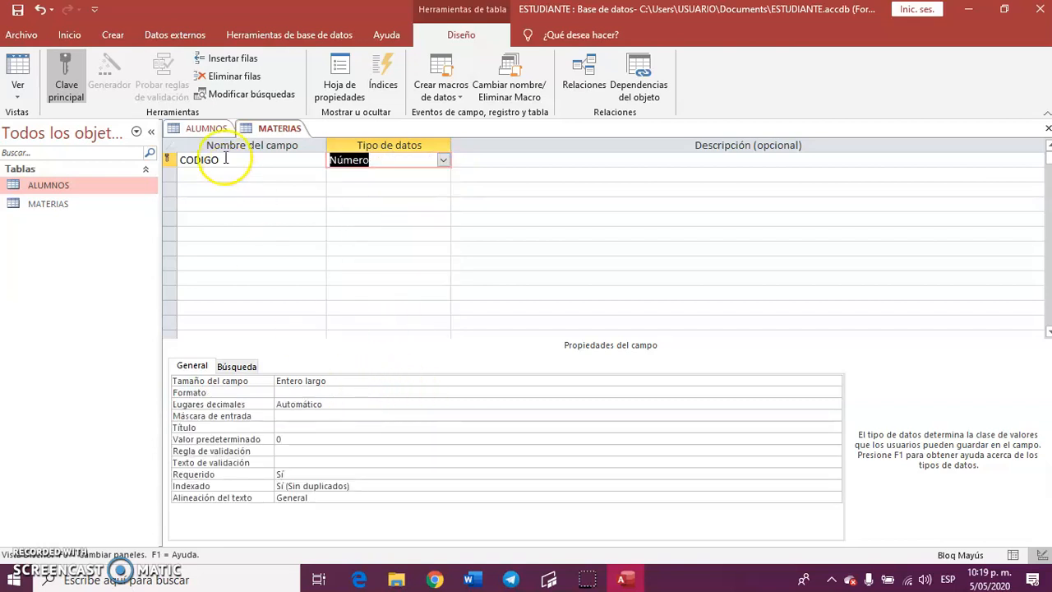
click(383, 411)
click(472, 405)
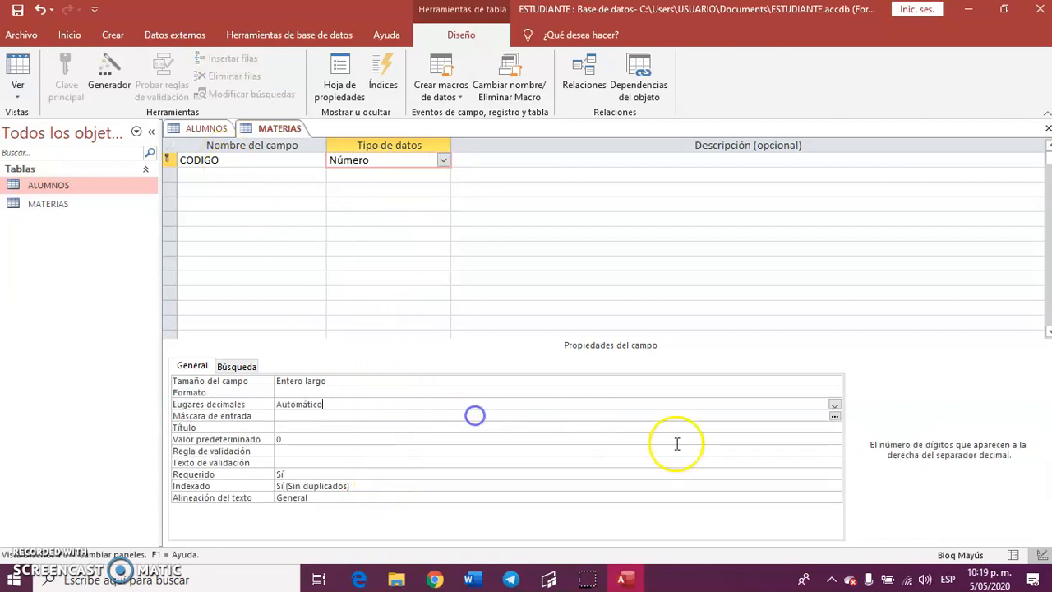
click(833, 406)
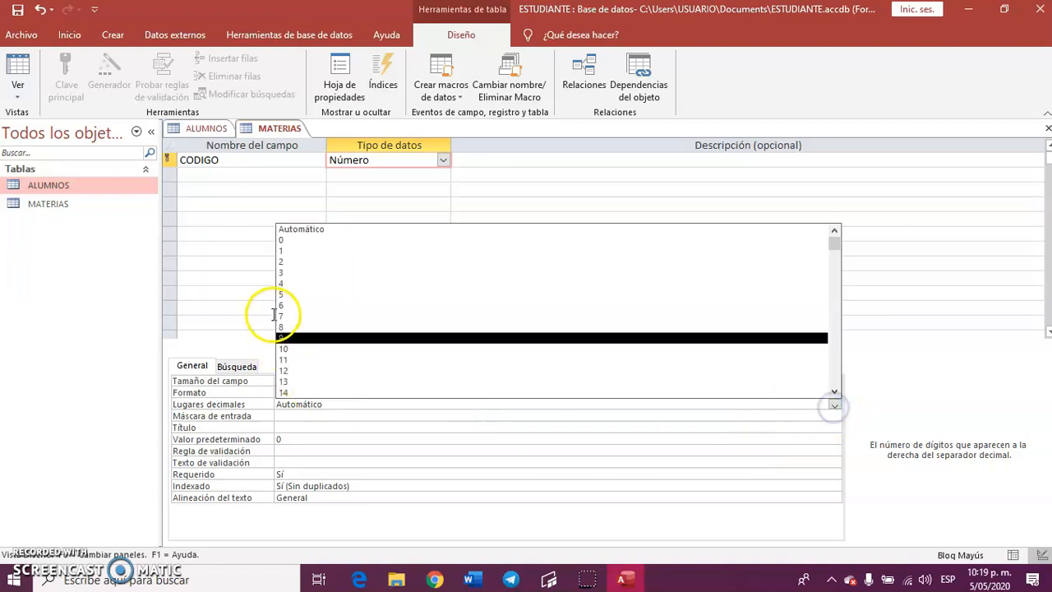
click(289, 239)
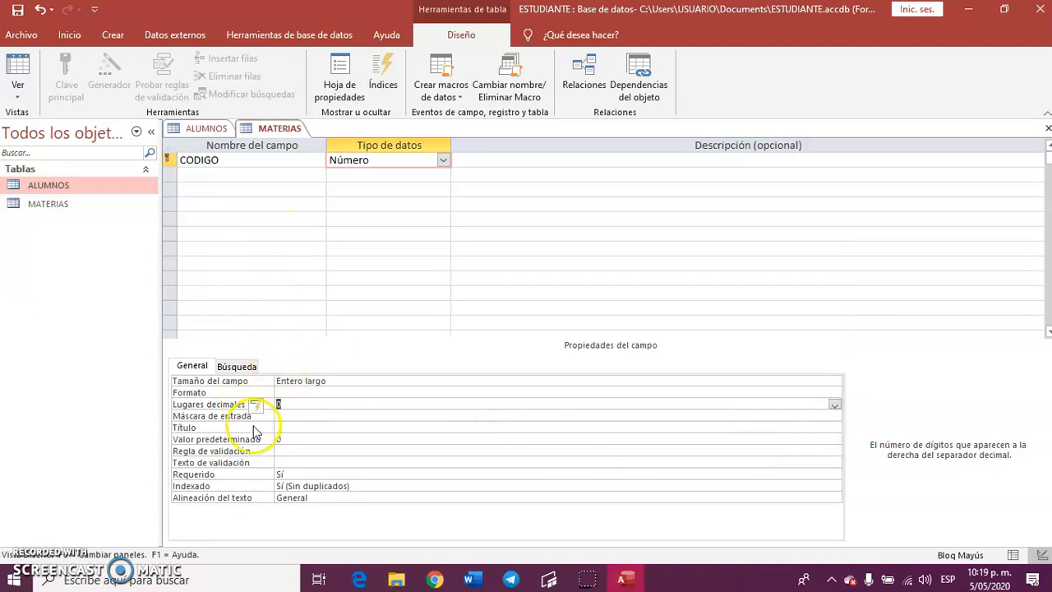
Add a MATERIA field of type Texto corto and an IHS field of type Número to the MATERIAS table.
click(201, 177)
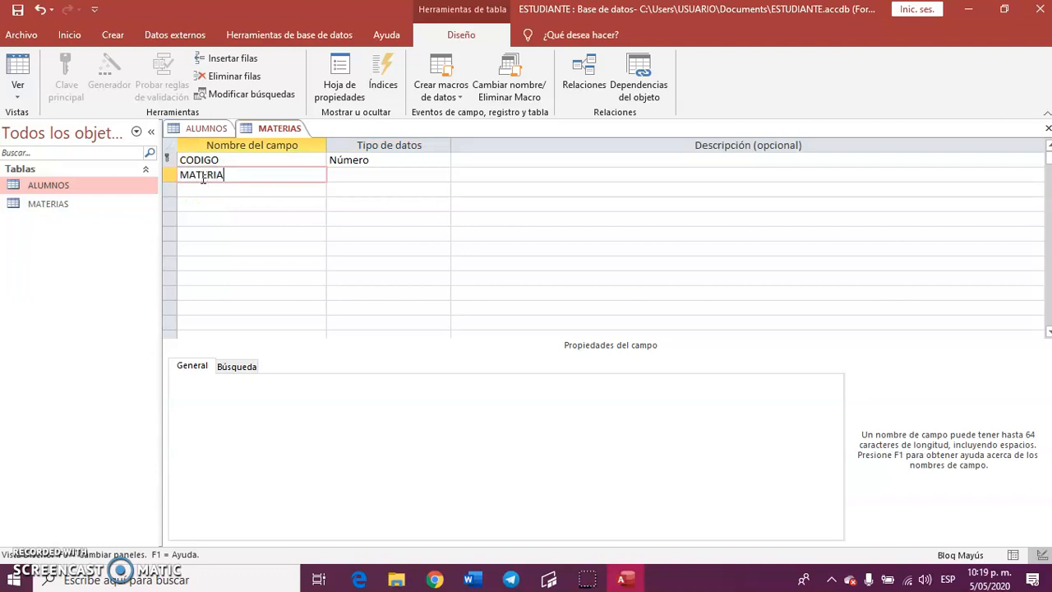
click(403, 176)
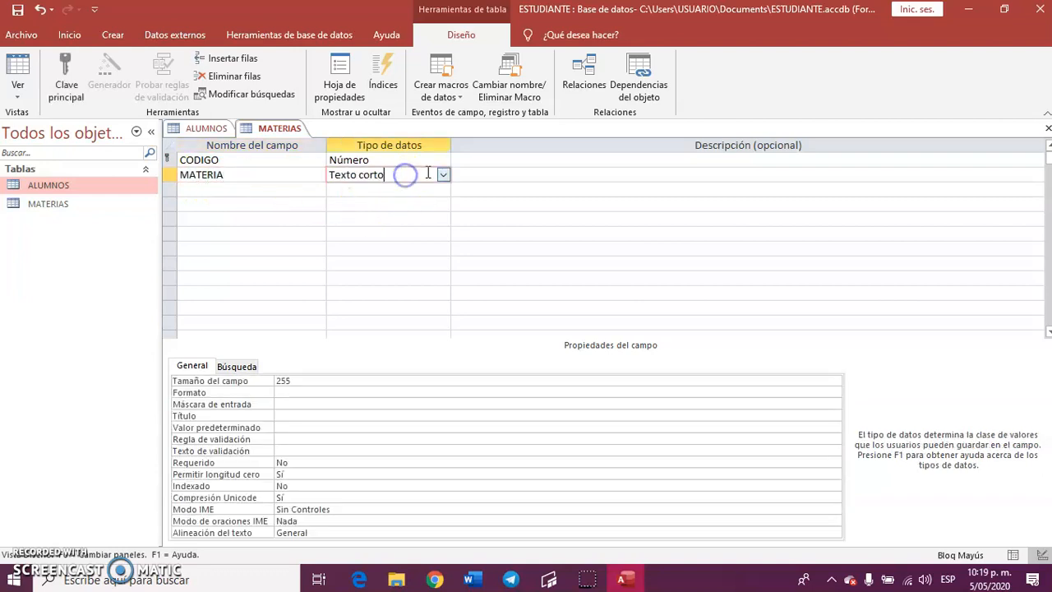
click(222, 189)
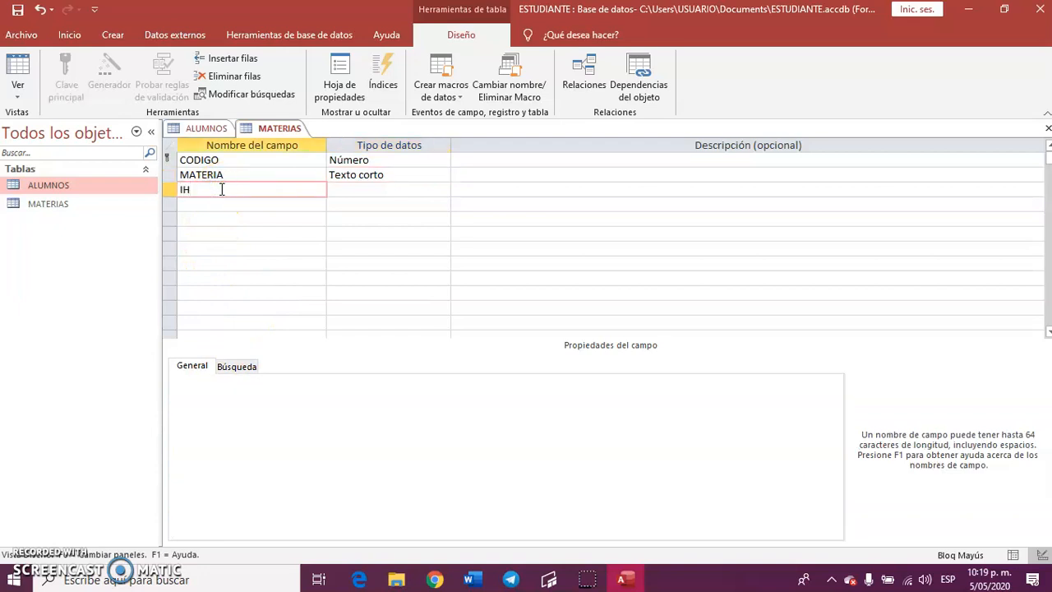
click(403, 190)
click(442, 189)
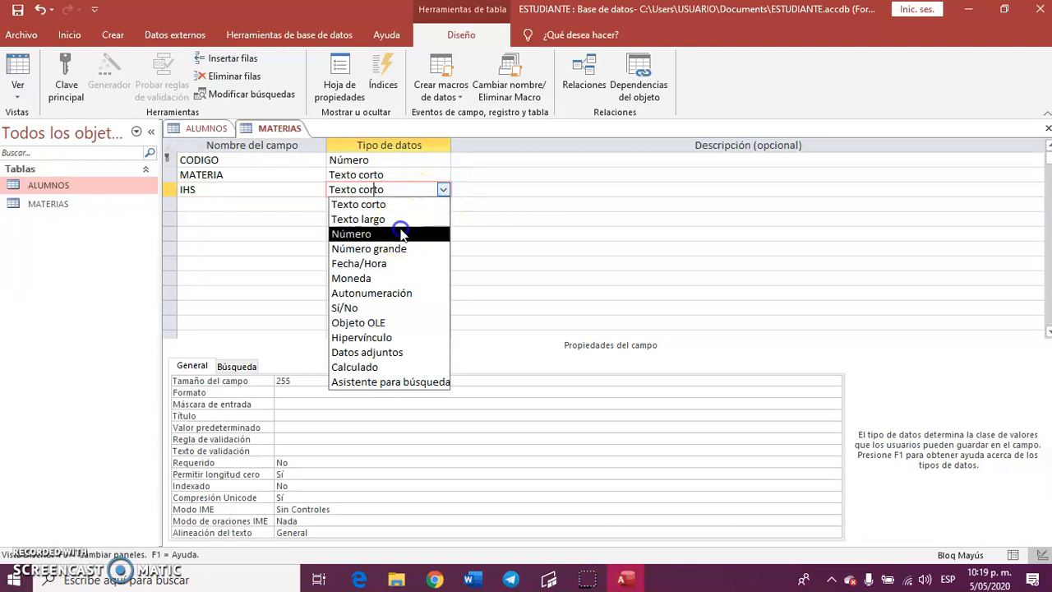
click(401, 234)
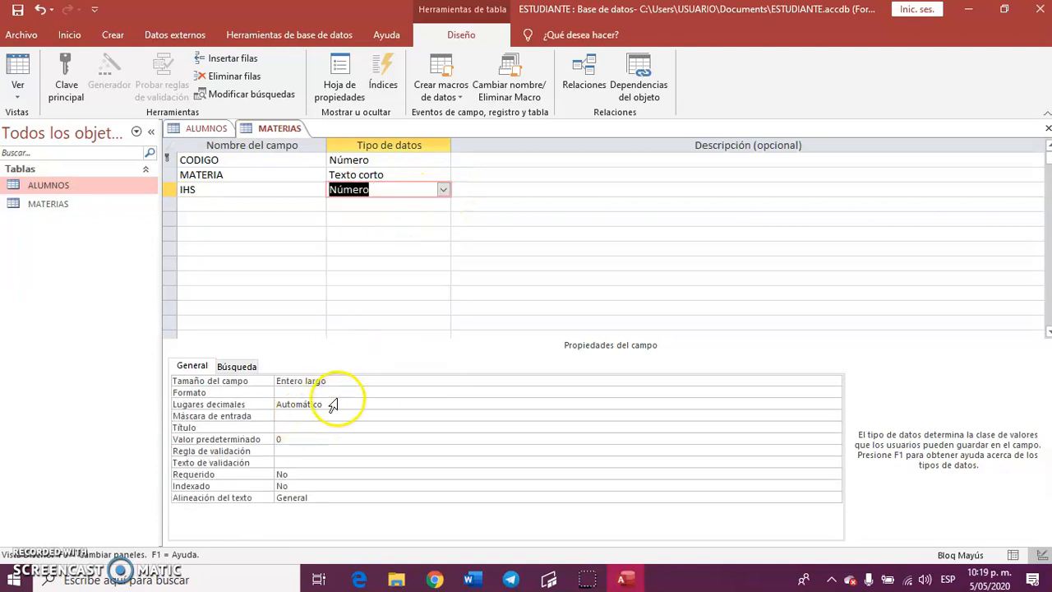
Give the IHS field 0 decimal places and the input mask 9, and save the MATERIAS table design.
click(335, 404)
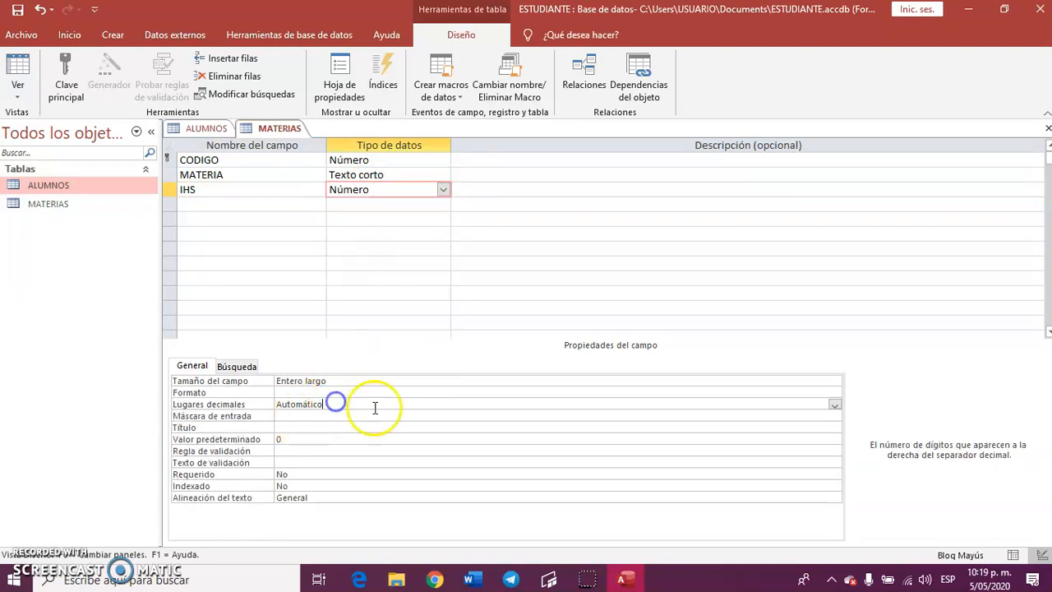
click(834, 404)
click(314, 248)
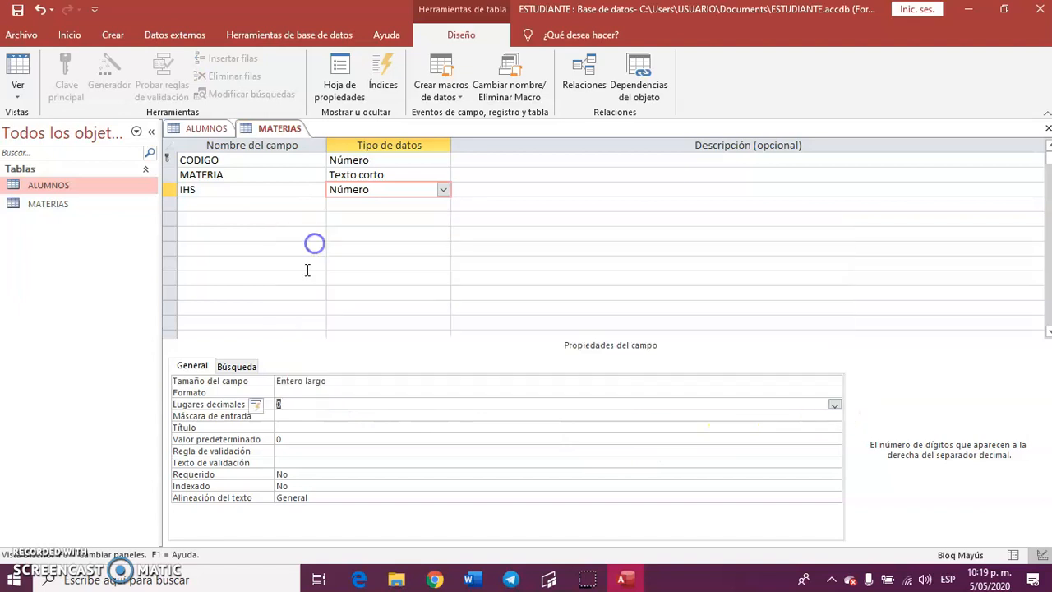
click(292, 415)
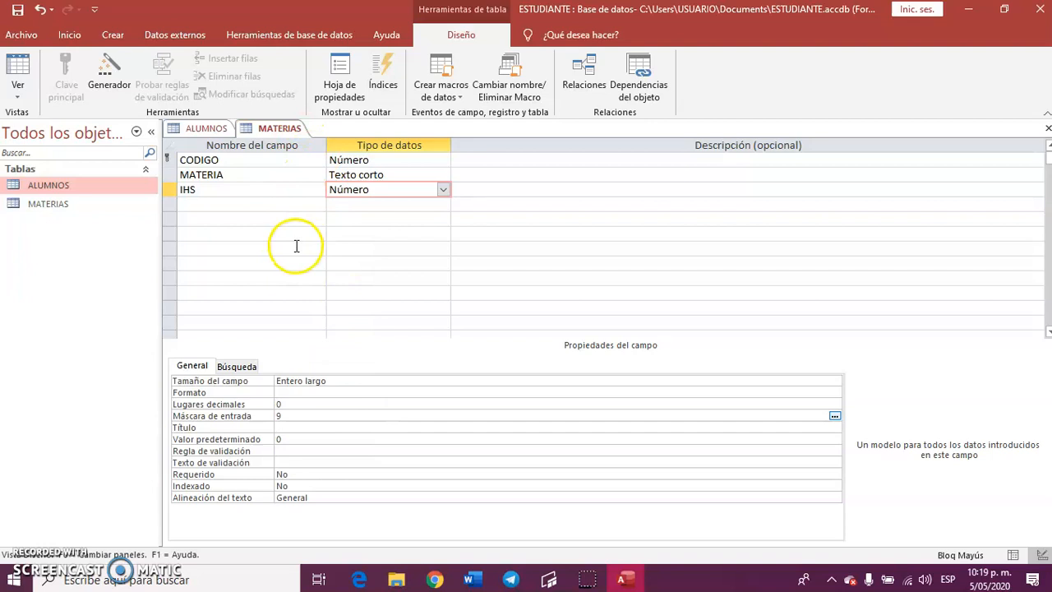
click(17, 10)
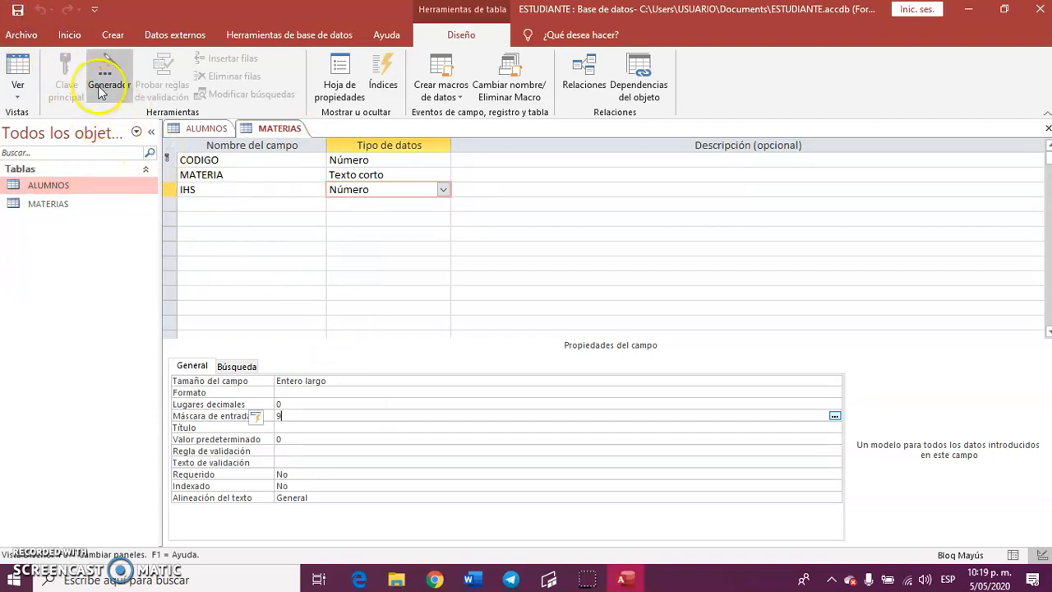
Create a third table, switch it to design view and save it with the name DOCENTES.
click(113, 37)
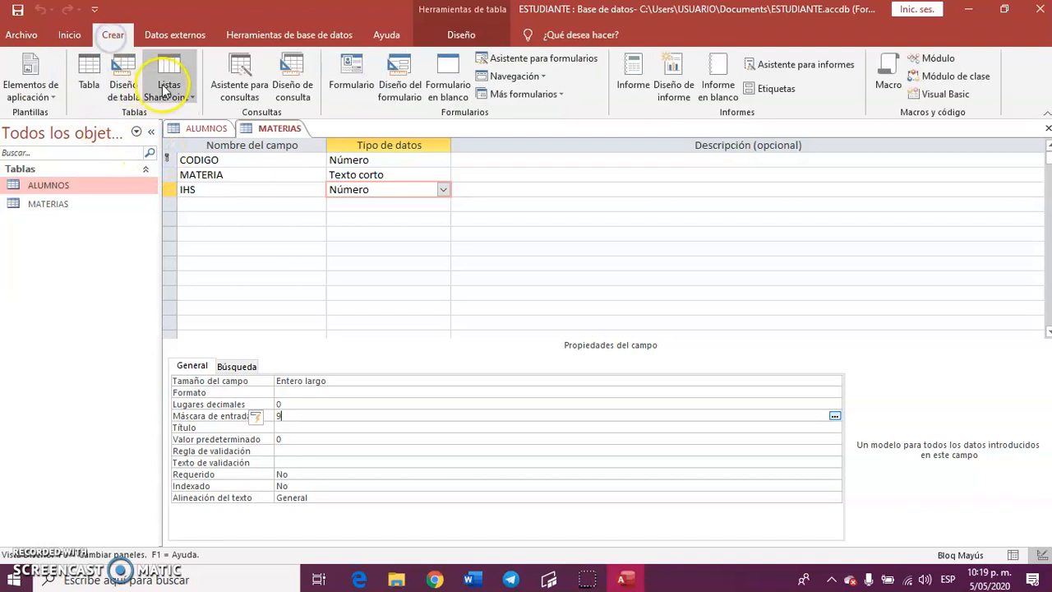
click(89, 76)
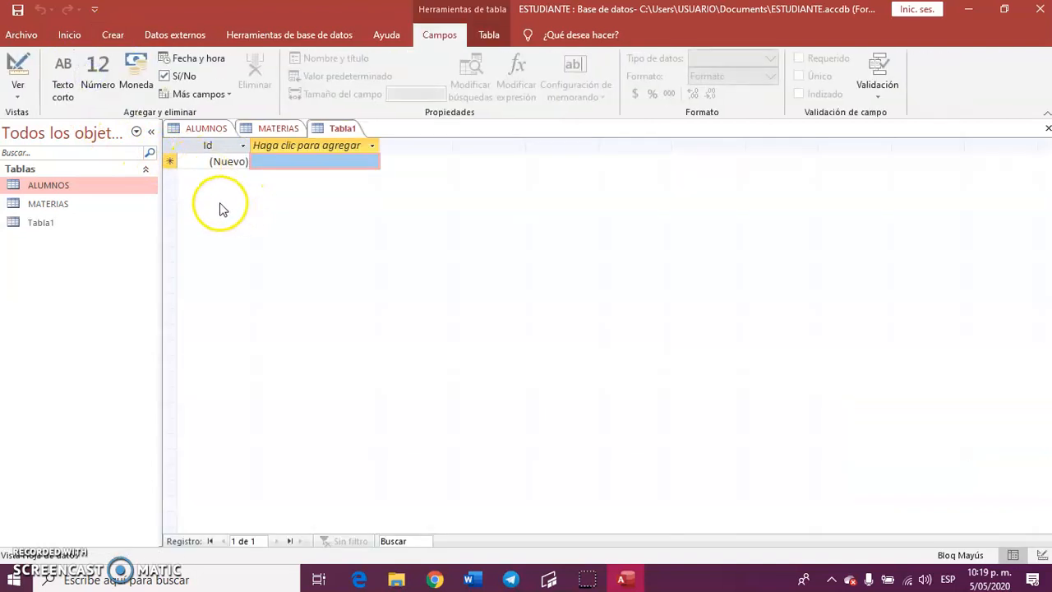
click(17, 64)
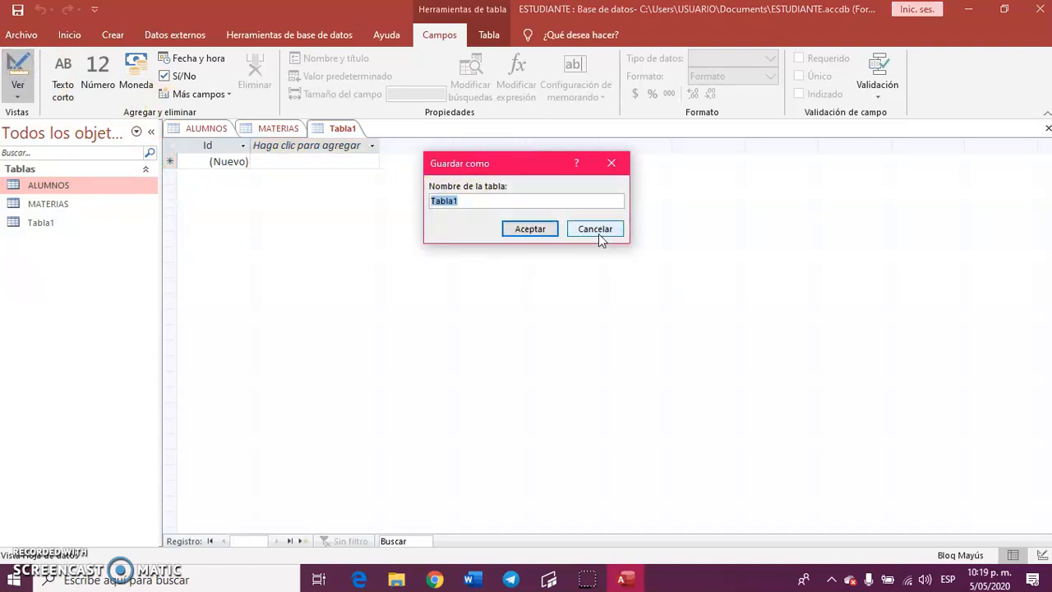
text(DOCENTES)
click(520, 227)
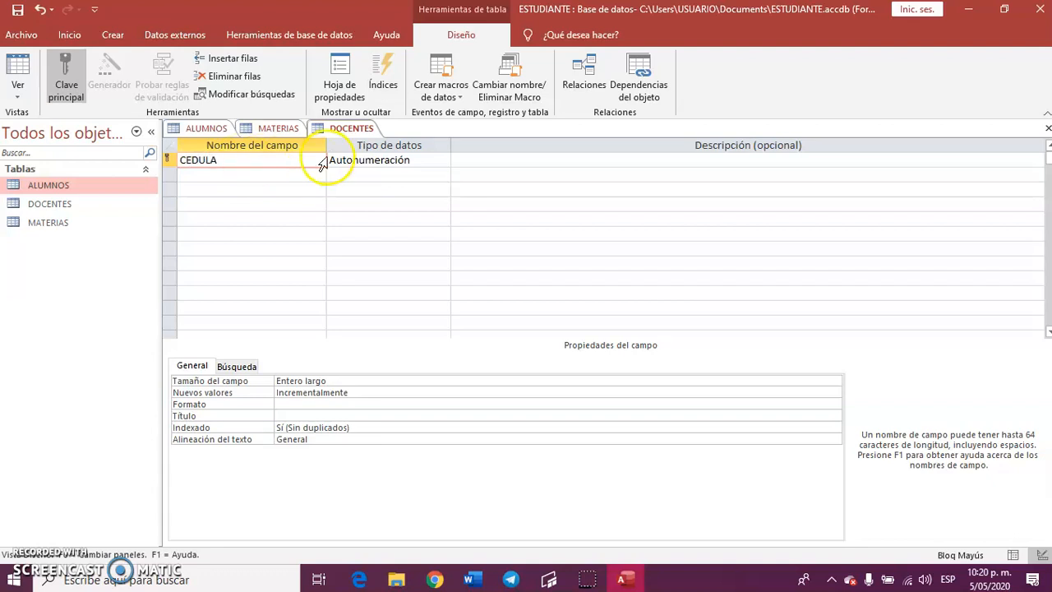
Define the DOCENTES key field as CEDULA with data type Número.
click(370, 169)
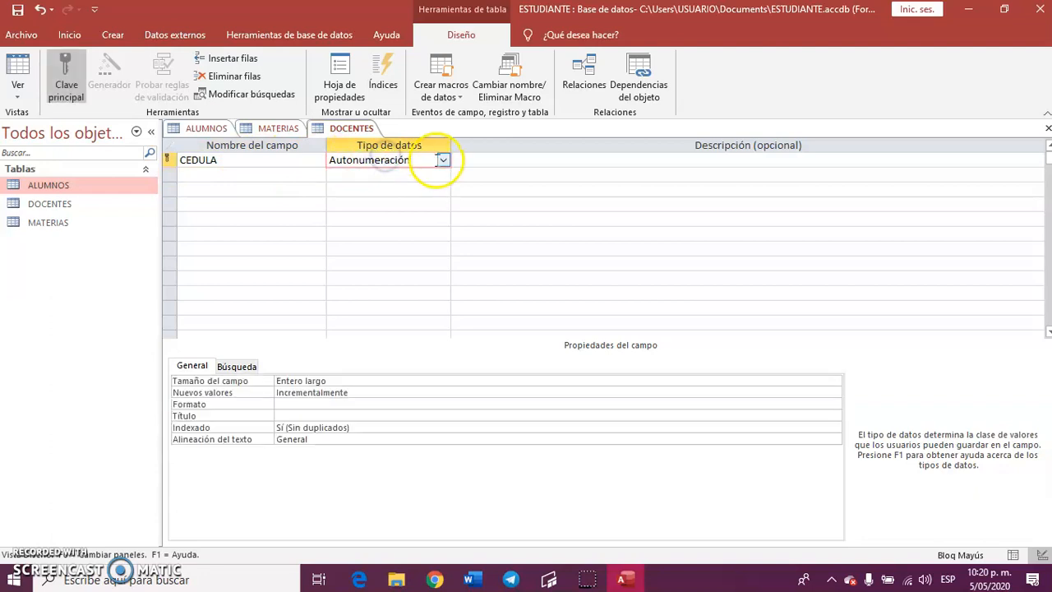
click(443, 160)
click(392, 202)
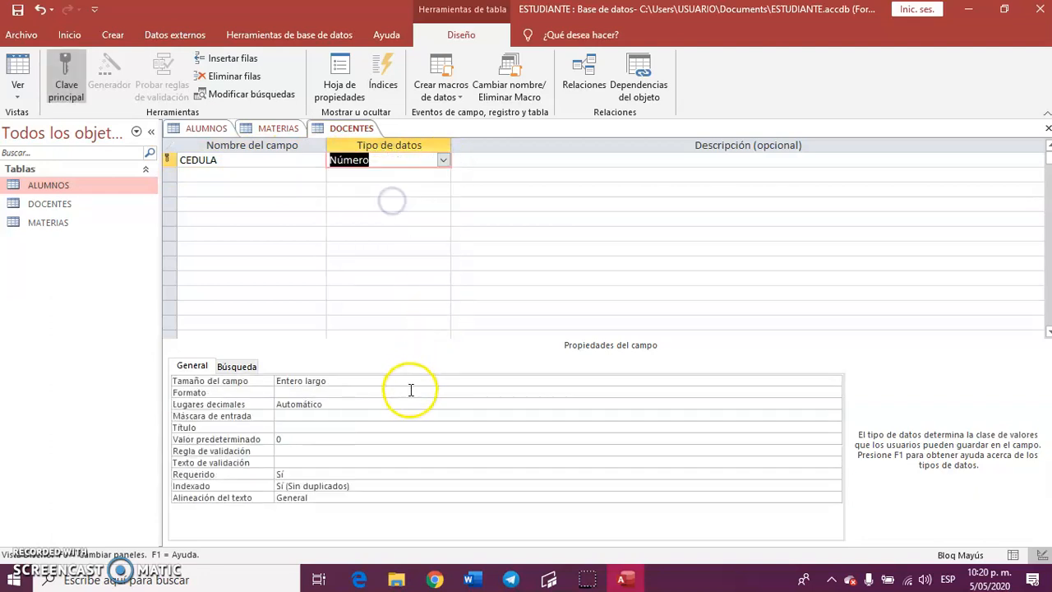
Set the CEDULA field's size to Doble and its decimal places to 0.
click(424, 381)
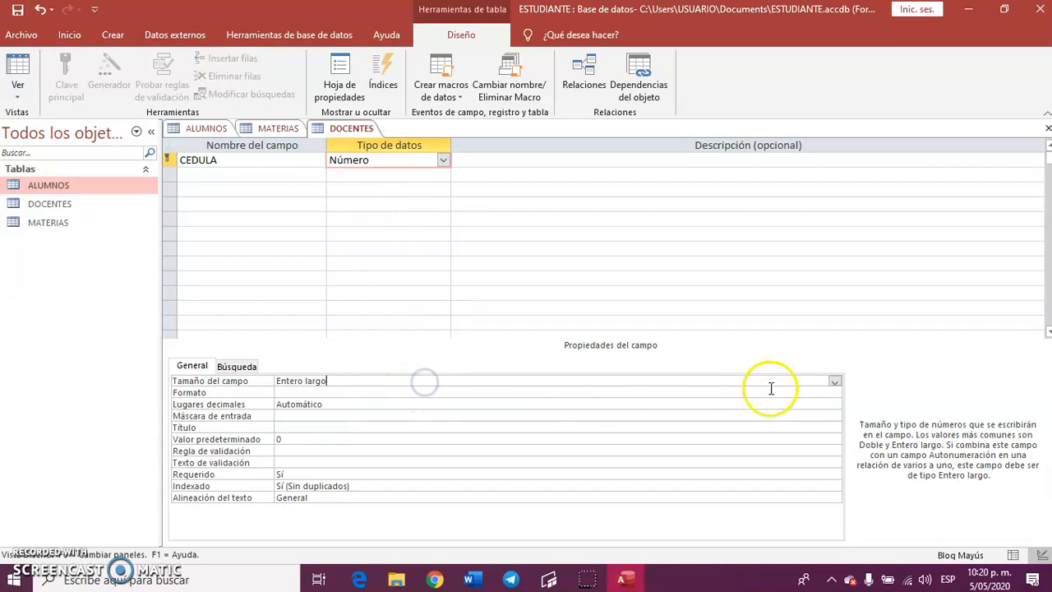
click(834, 381)
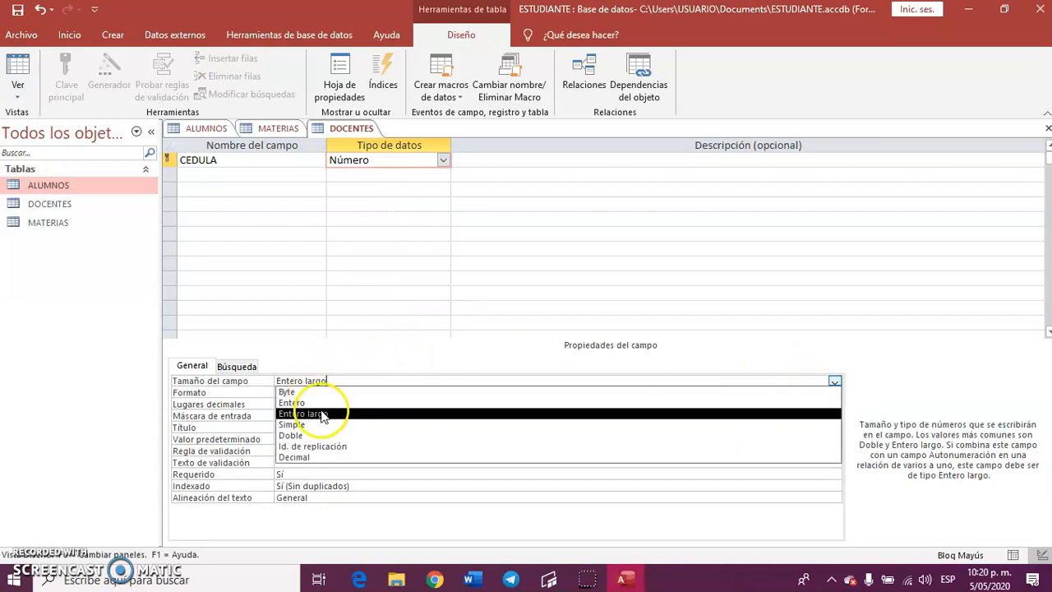
click(328, 436)
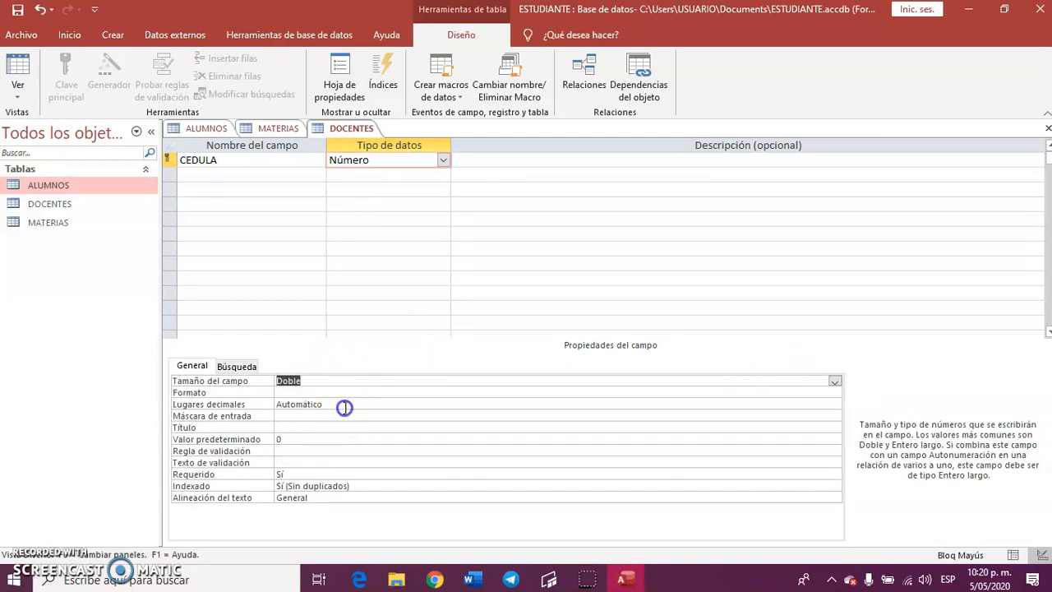
click(343, 404)
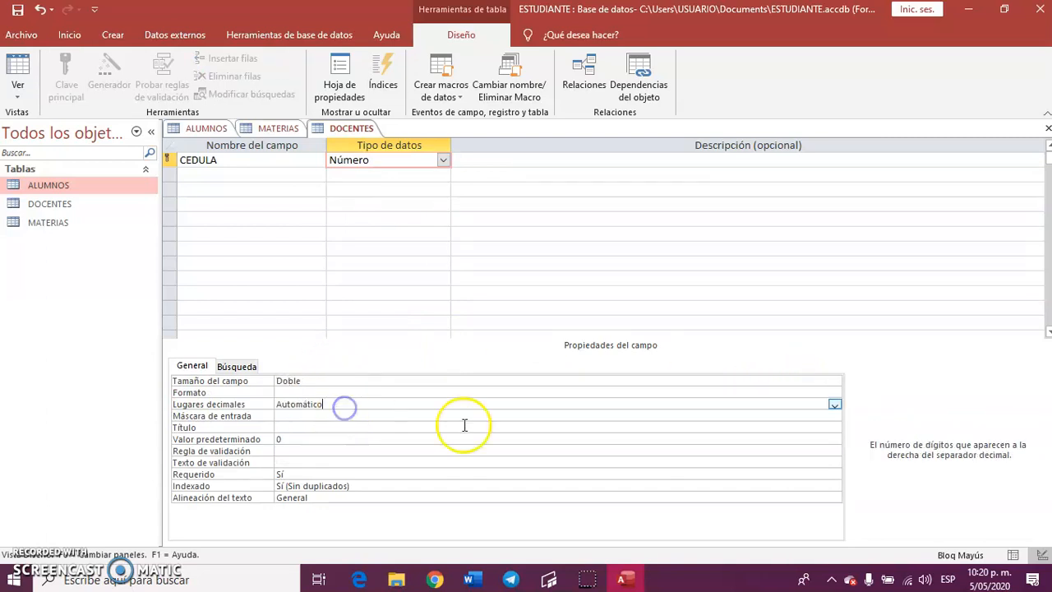
click(834, 405)
click(282, 241)
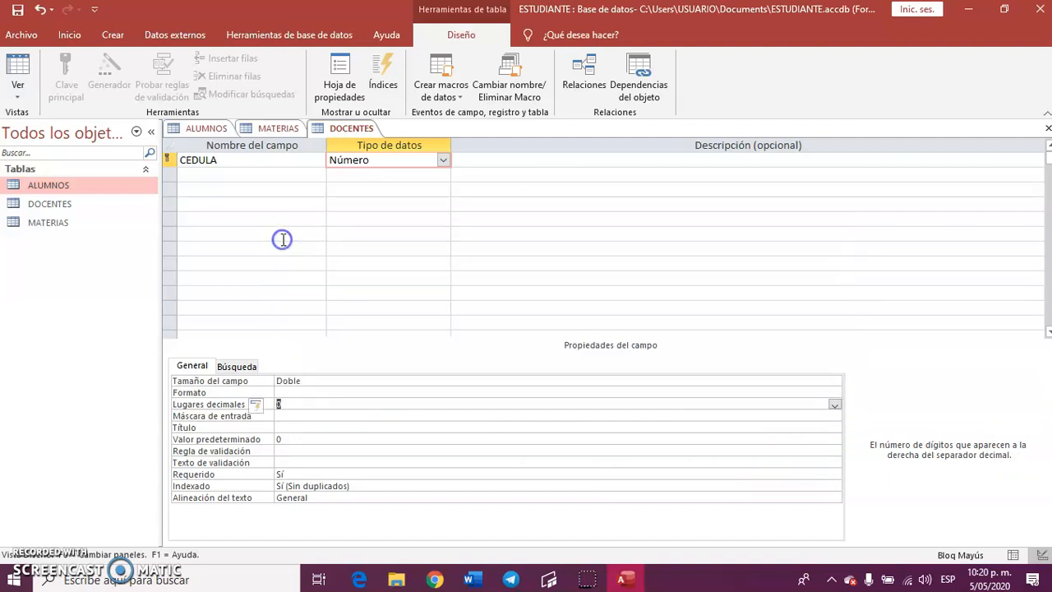
Add the fields NOMBRE COMPLETO and ESPECIALIDAD to the DOCENTES table, both of type Texto corto.
click(242, 176)
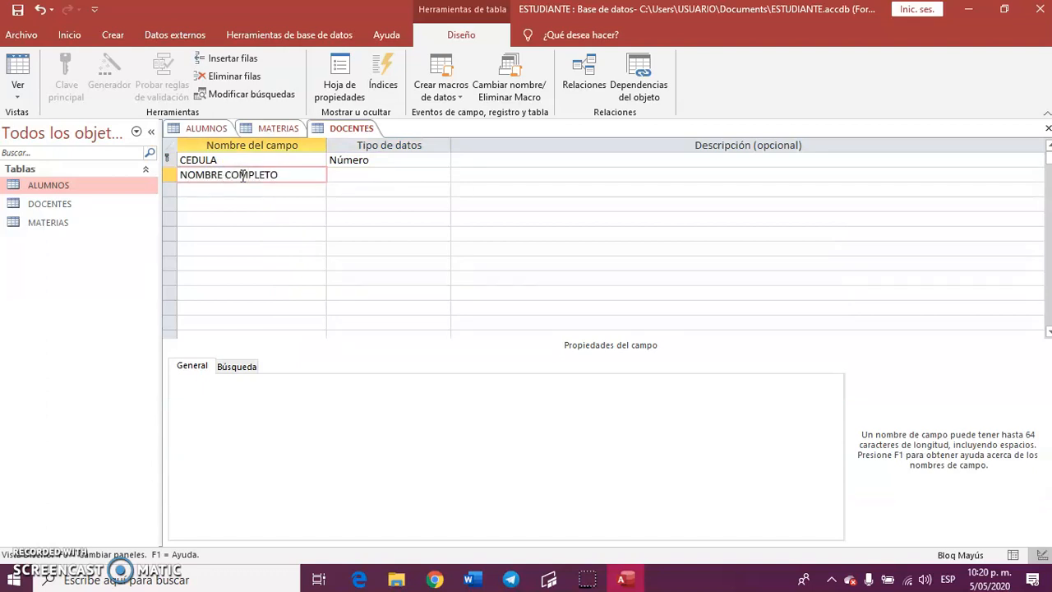
click(340, 179)
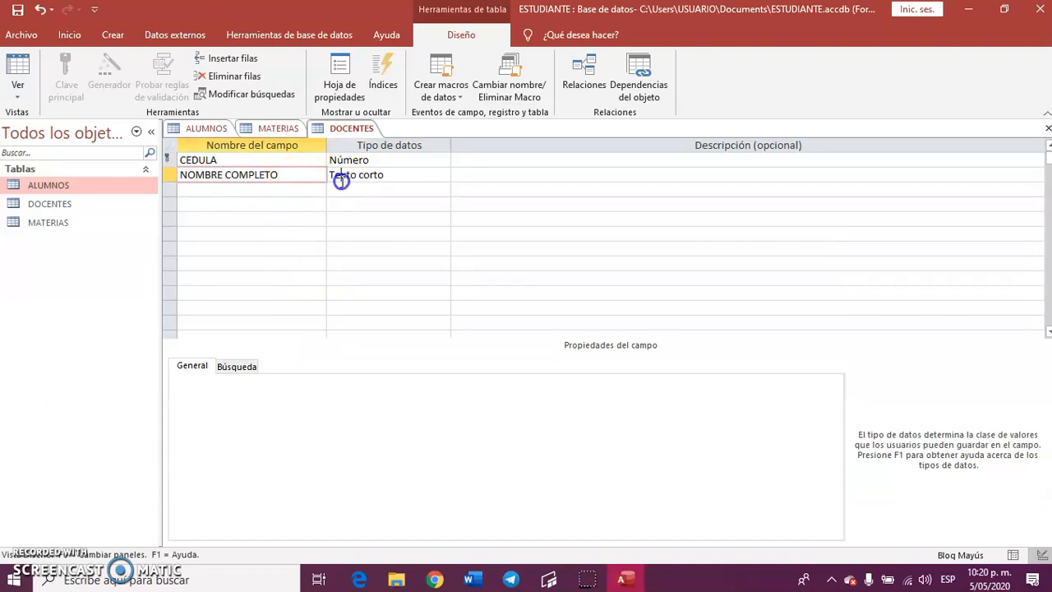
click(224, 188)
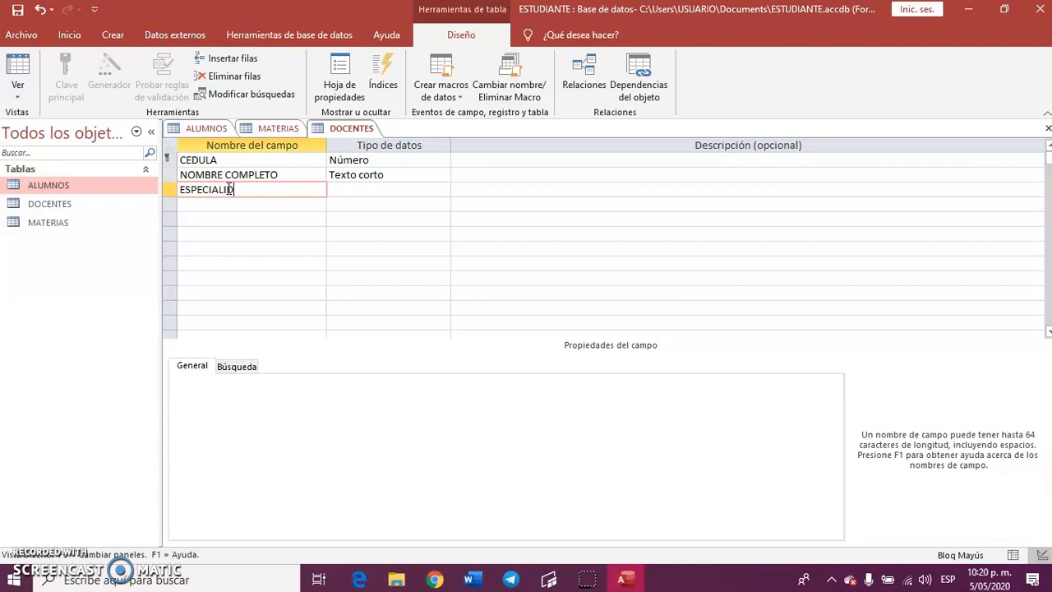
click(396, 190)
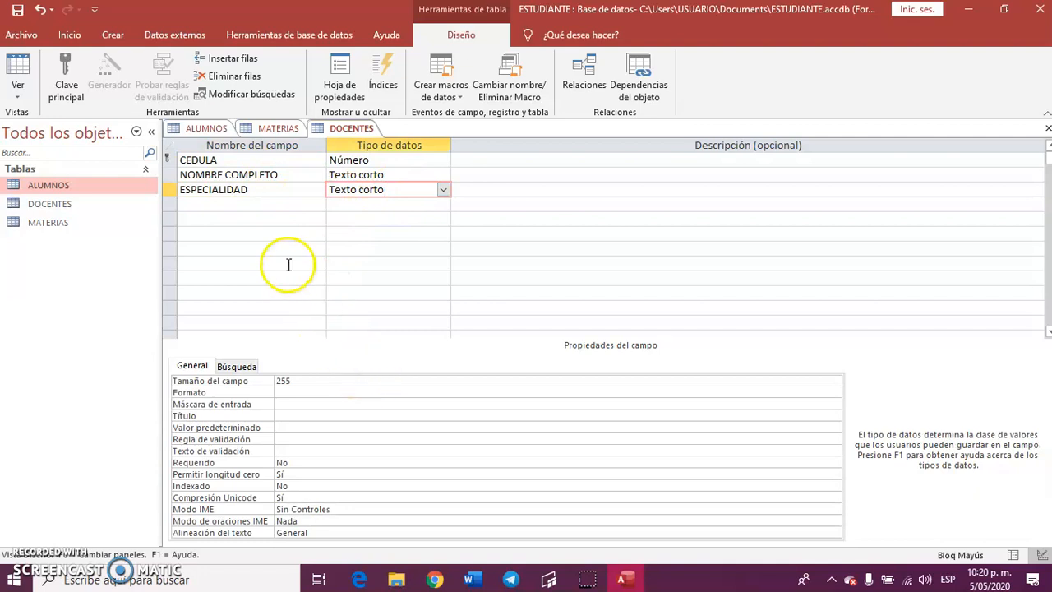
Add a TELEFONO field of type Número to the DOCENTES table and save the table.
click(235, 203)
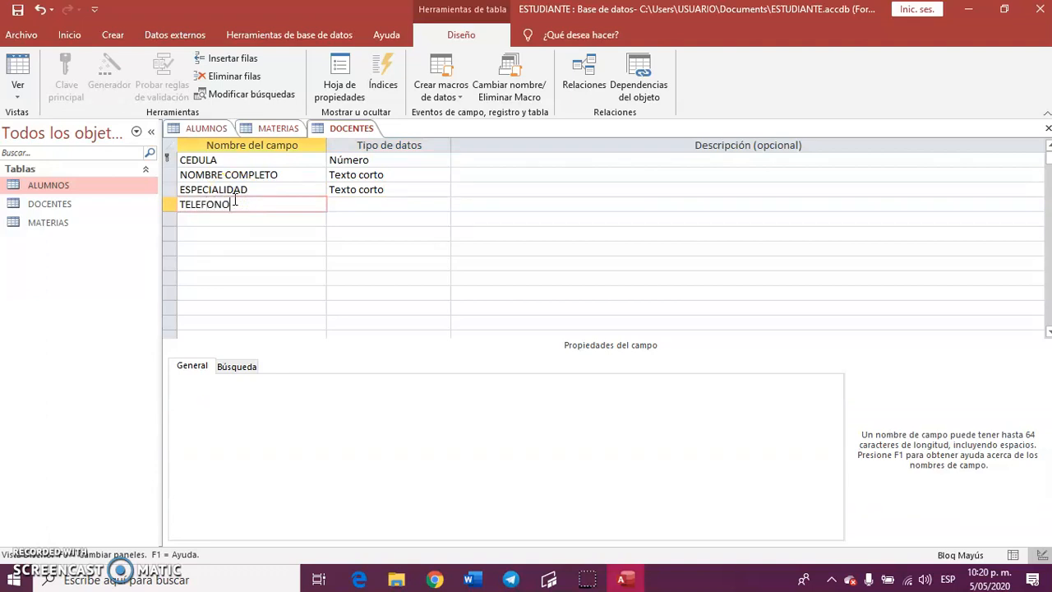
click(376, 206)
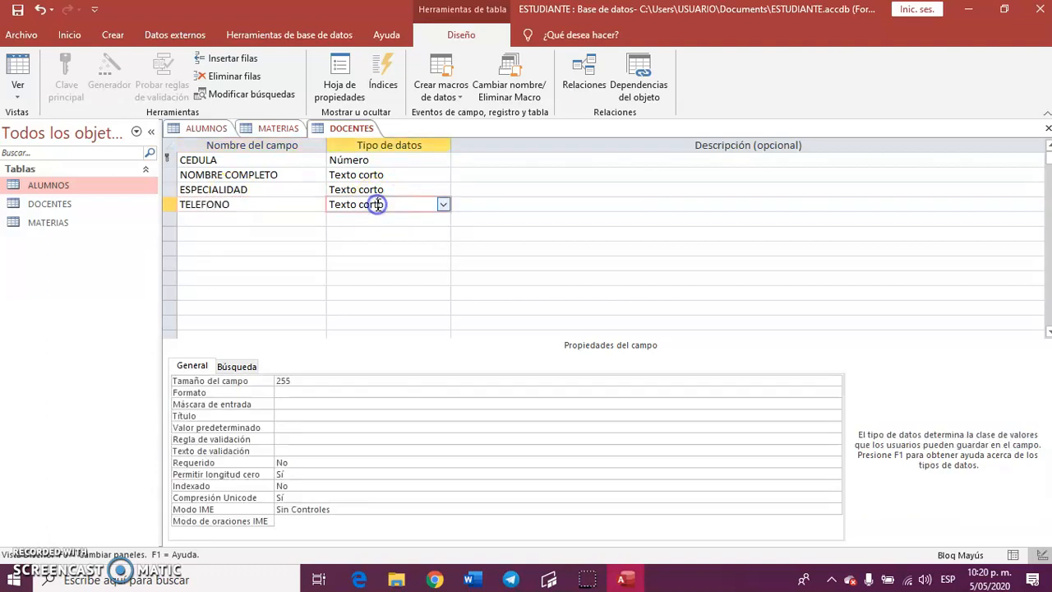
click(317, 396)
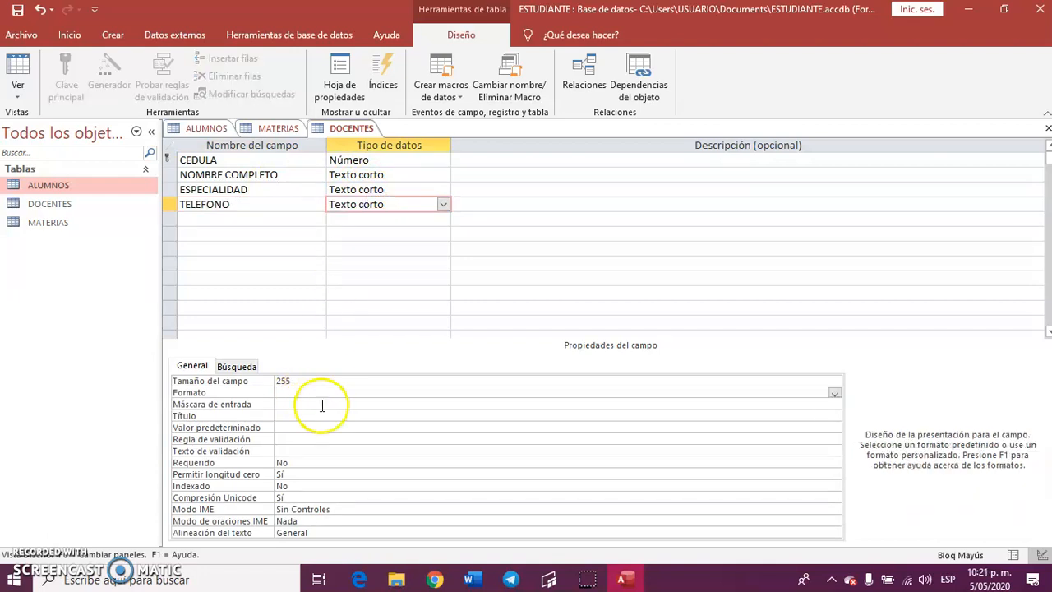
click(321, 404)
click(356, 205)
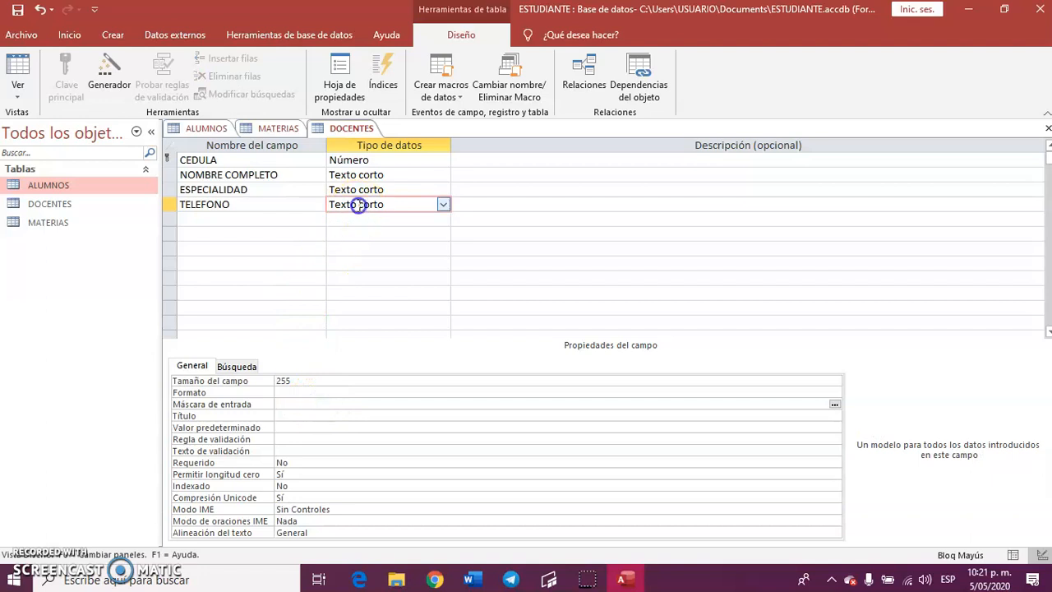
click(442, 204)
click(390, 249)
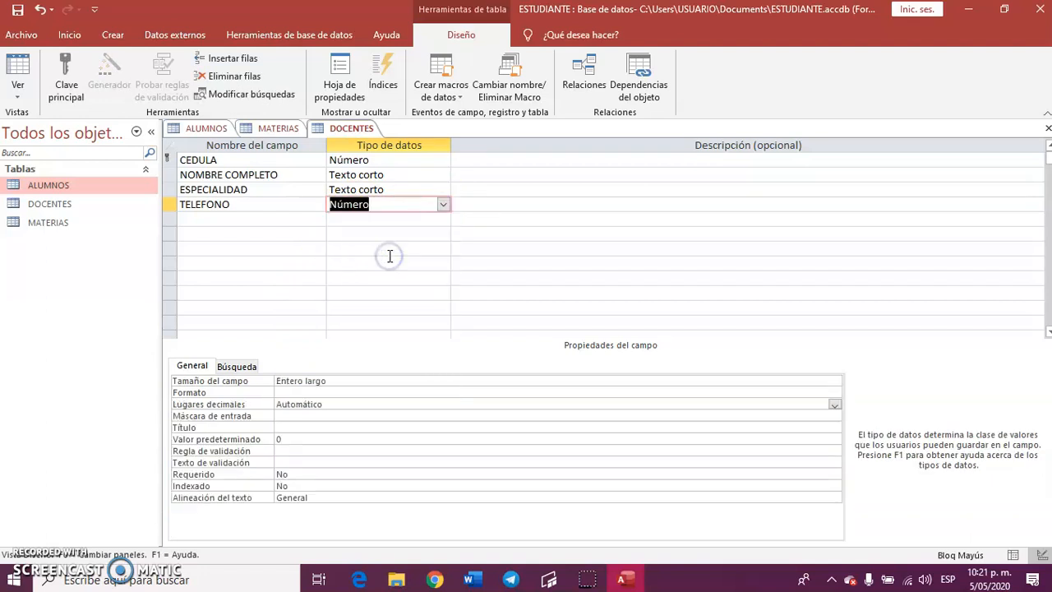
click(254, 208)
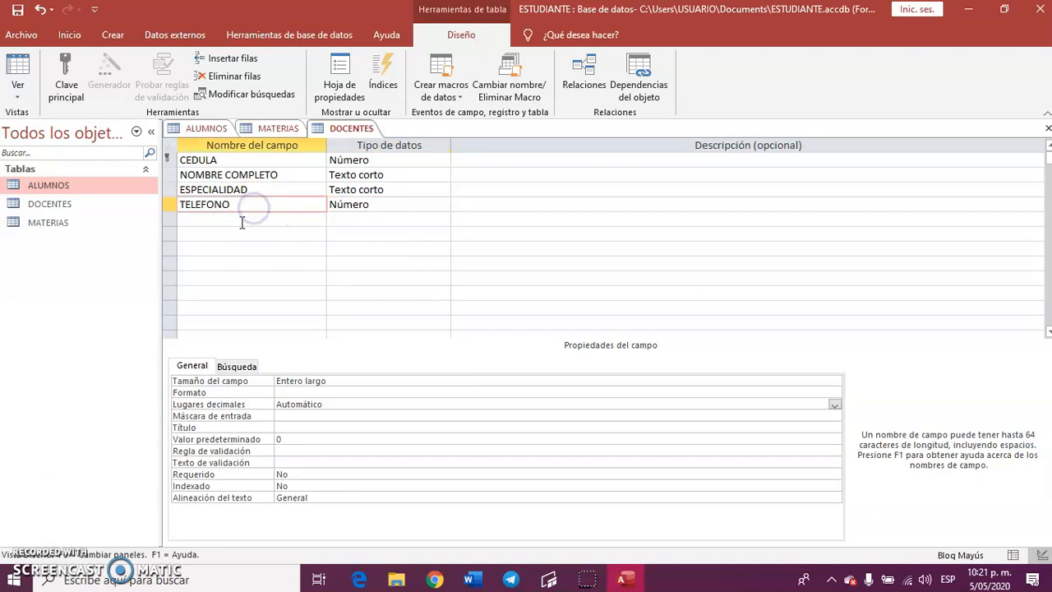
click(16, 10)
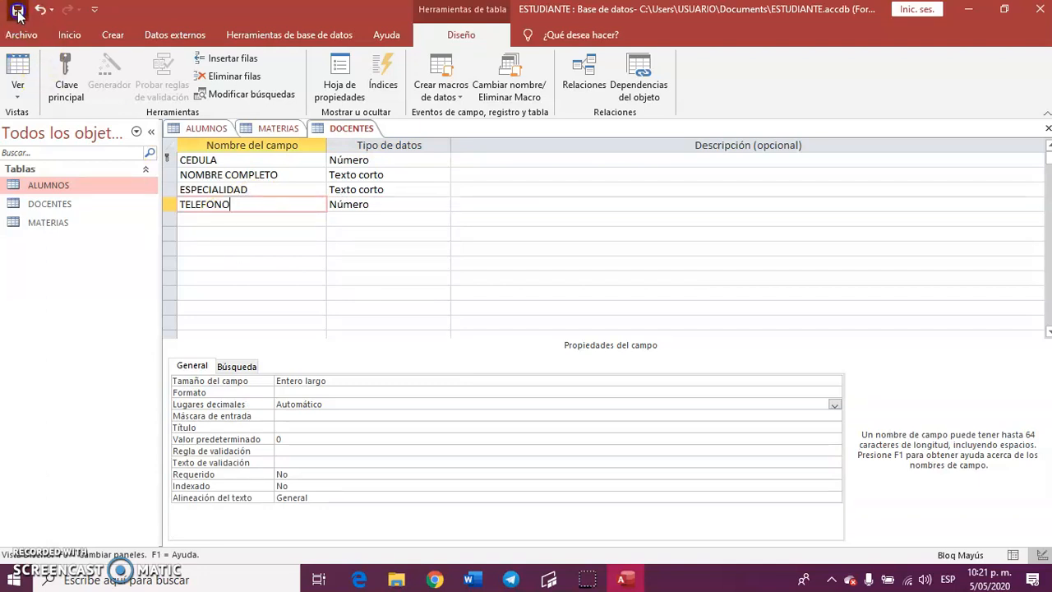
Create a fourth table, switch it to design view and save it with the name CALIFICACIONES.
click(114, 37)
click(91, 72)
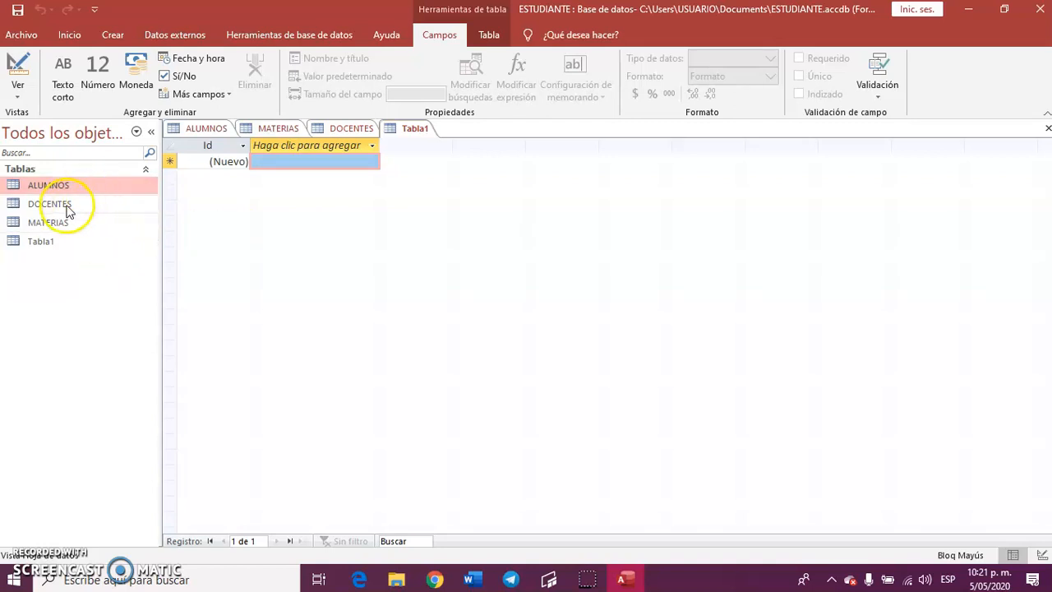
click(18, 67)
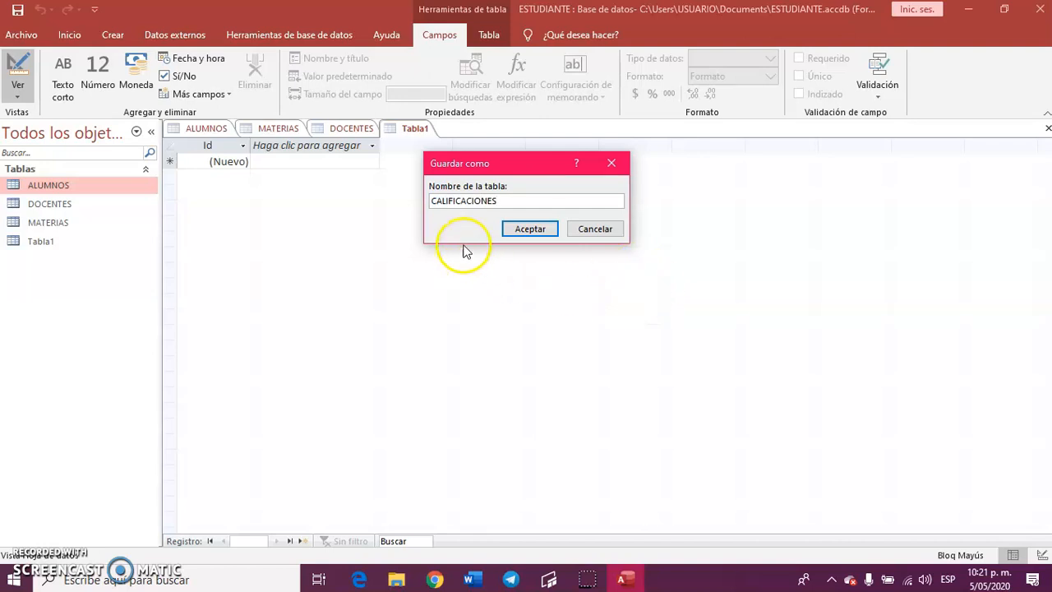
click(522, 230)
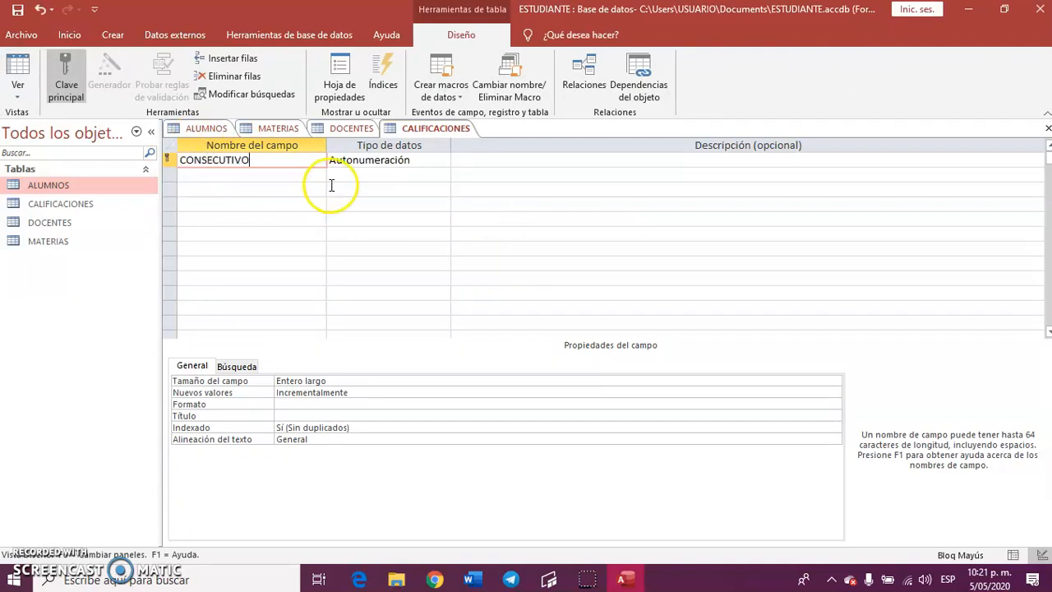
Name the CALIFICACIONES key field CONSECUTIVO, with Autonumeración as its data type.
click(388, 160)
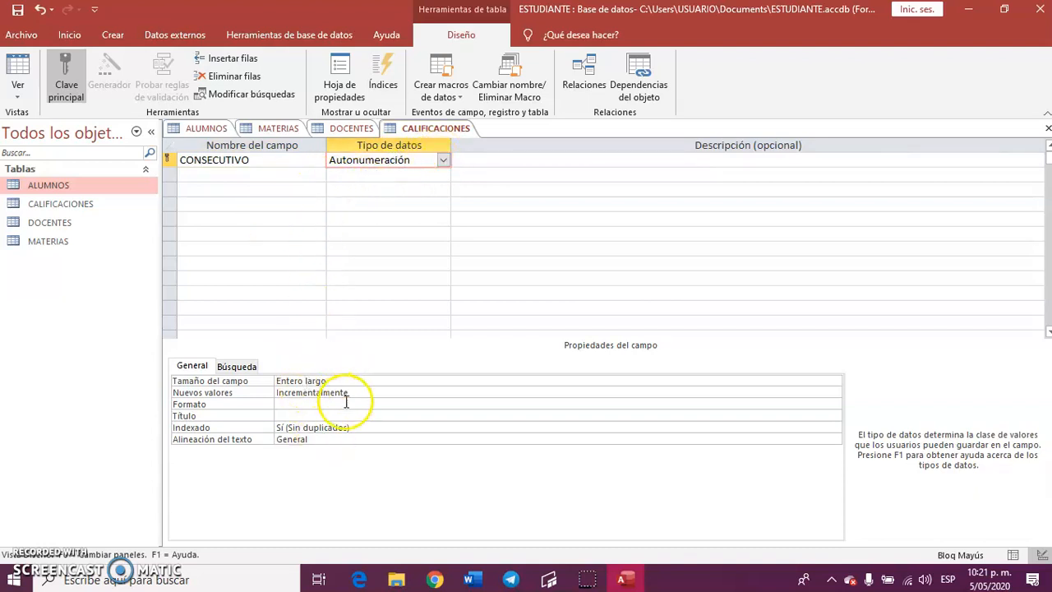
click(266, 174)
click(266, 159)
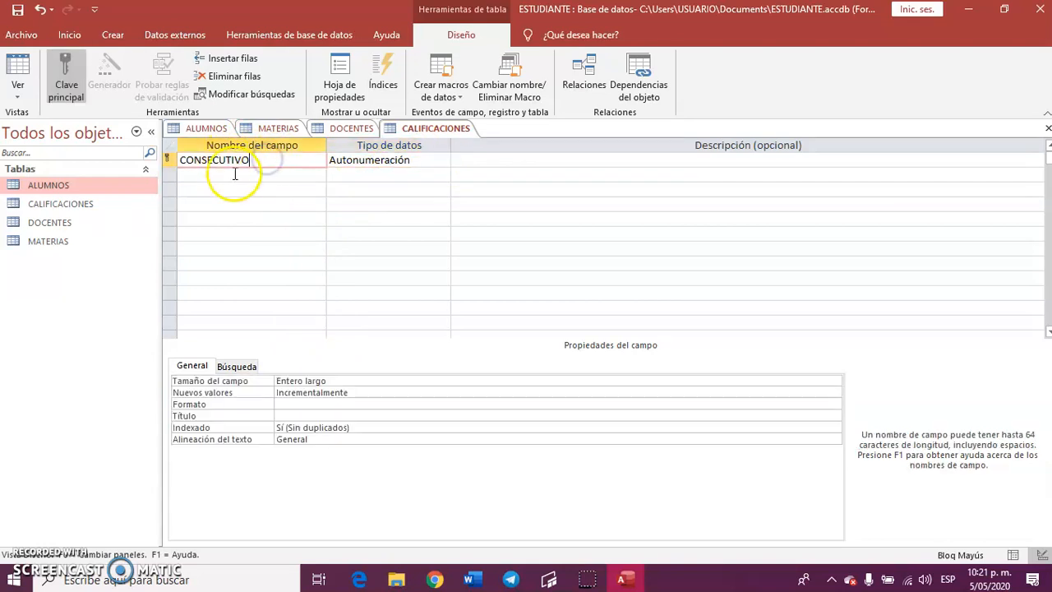
Add a field NOTA1 of type Número to the CALIFICACIONES table.
click(240, 175)
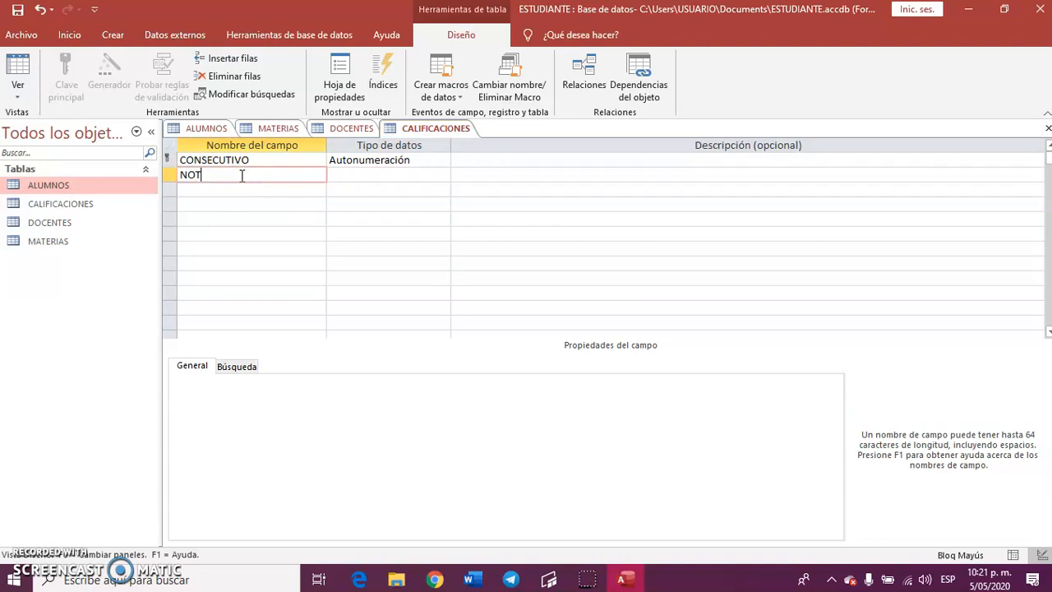
click(376, 172)
click(444, 176)
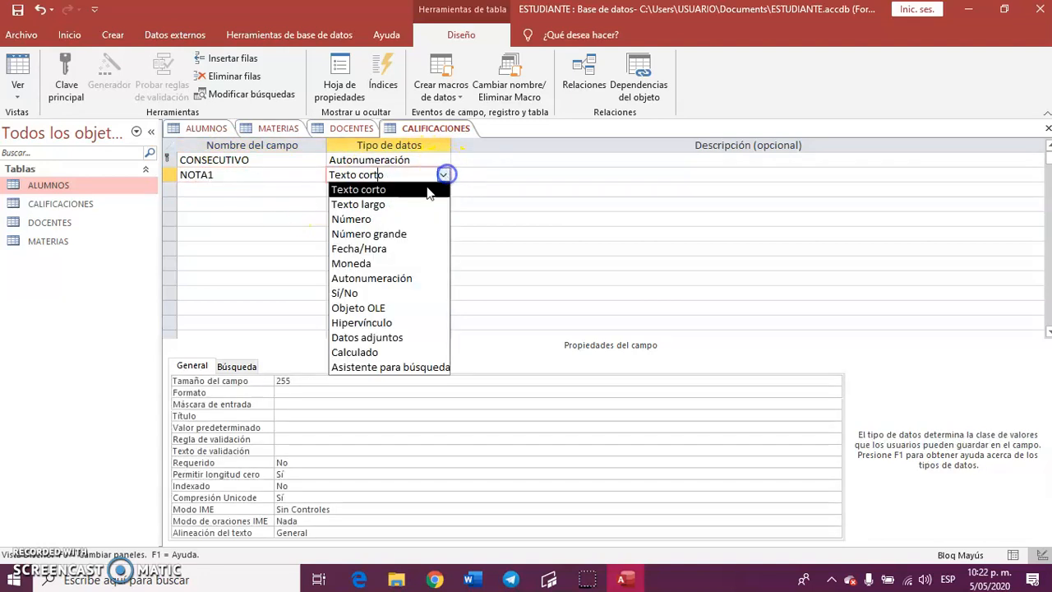
click(374, 218)
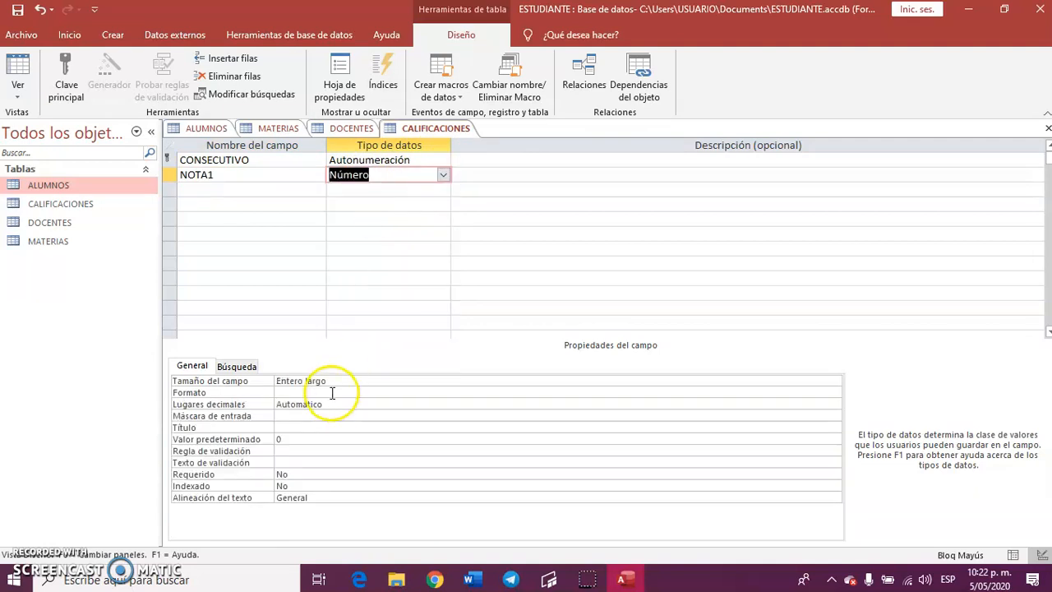
Set the NOTA1 field's size to Doble and its format to Estándar.
click(360, 382)
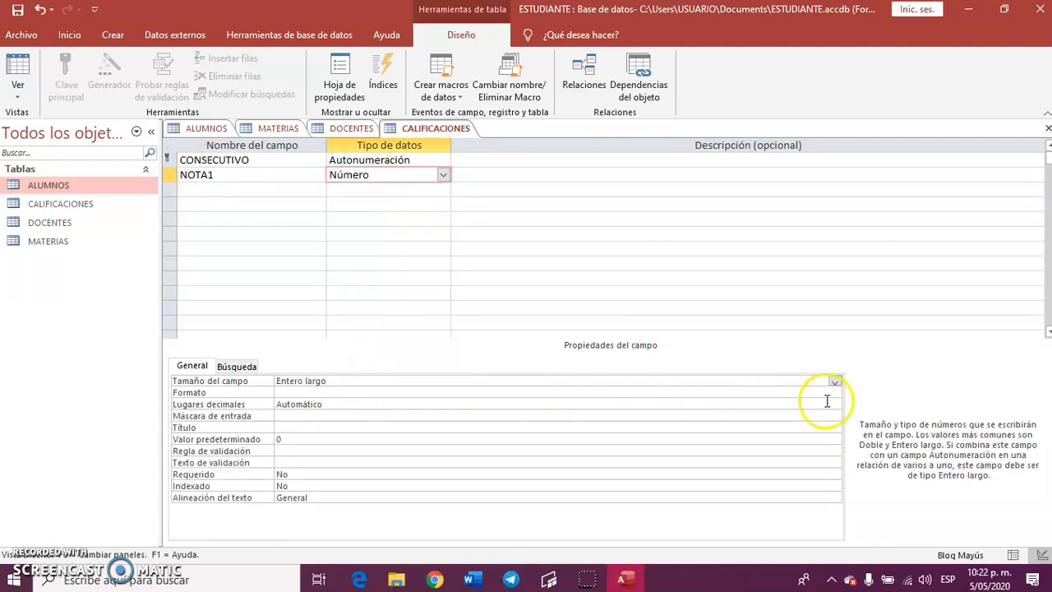
click(834, 382)
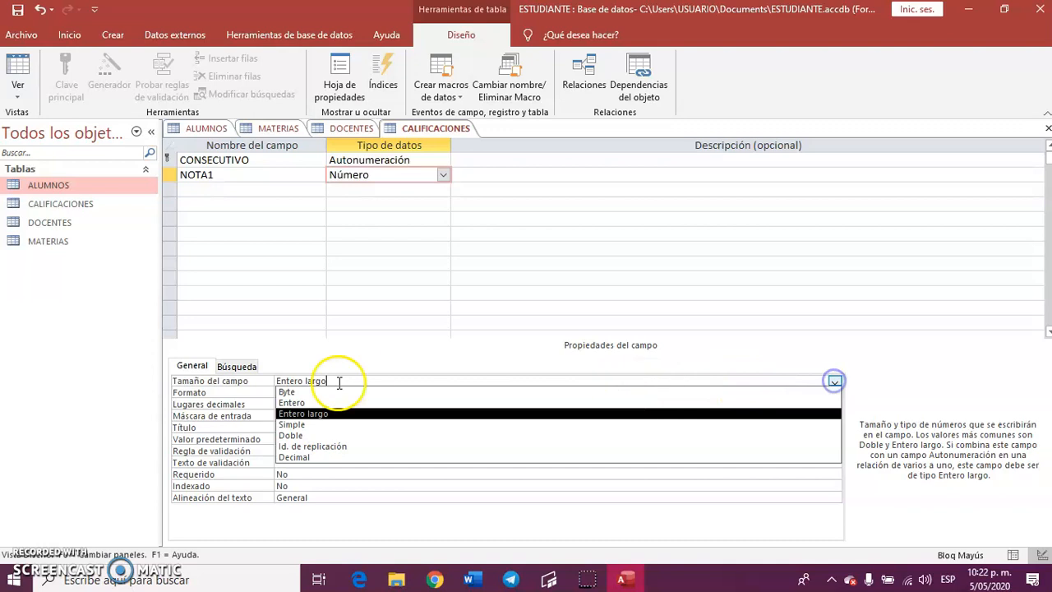
click(318, 435)
click(329, 393)
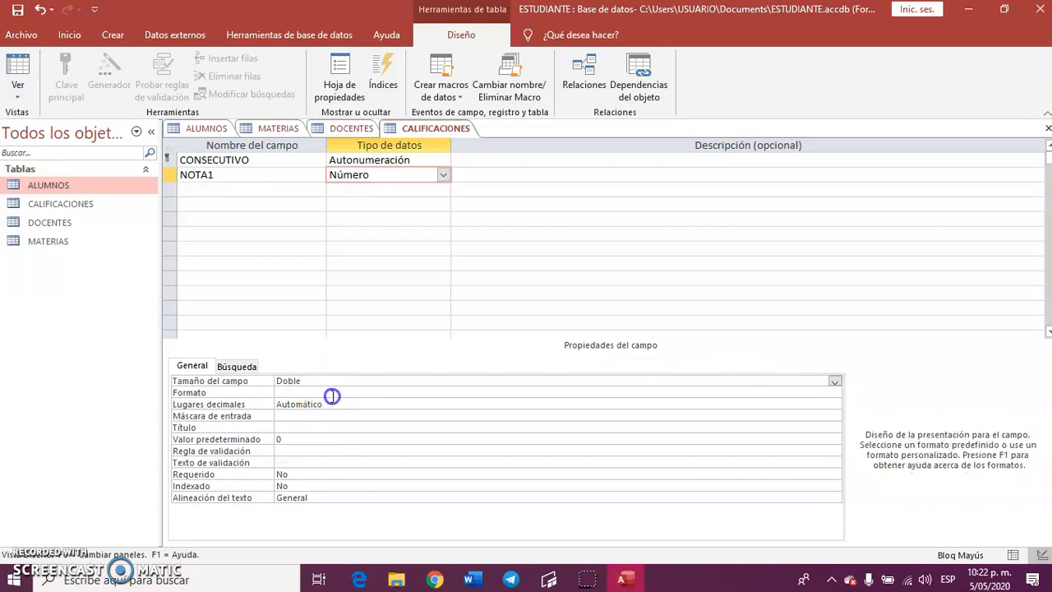
click(833, 392)
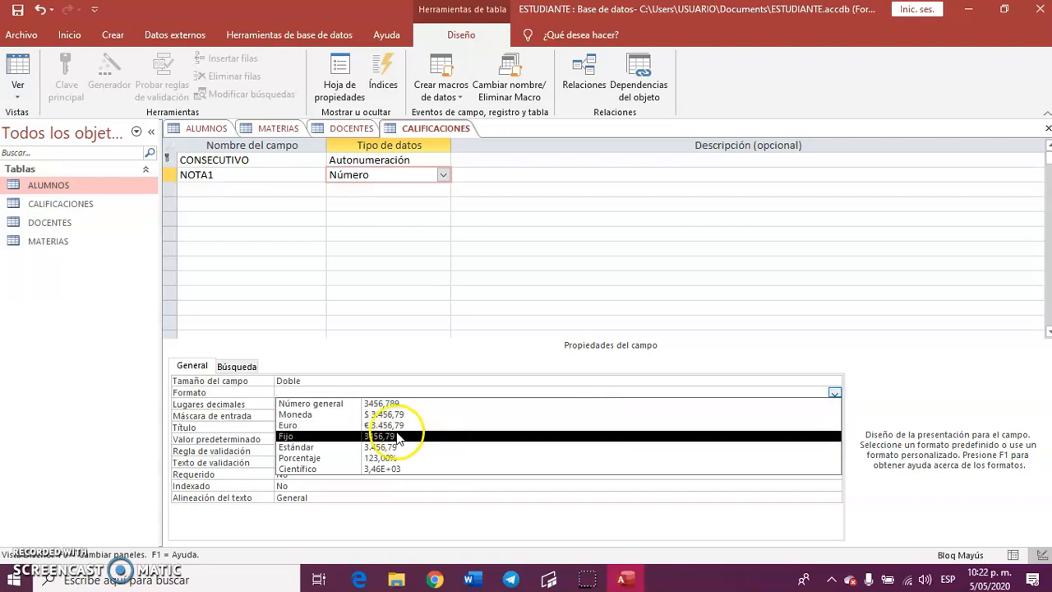
click(352, 446)
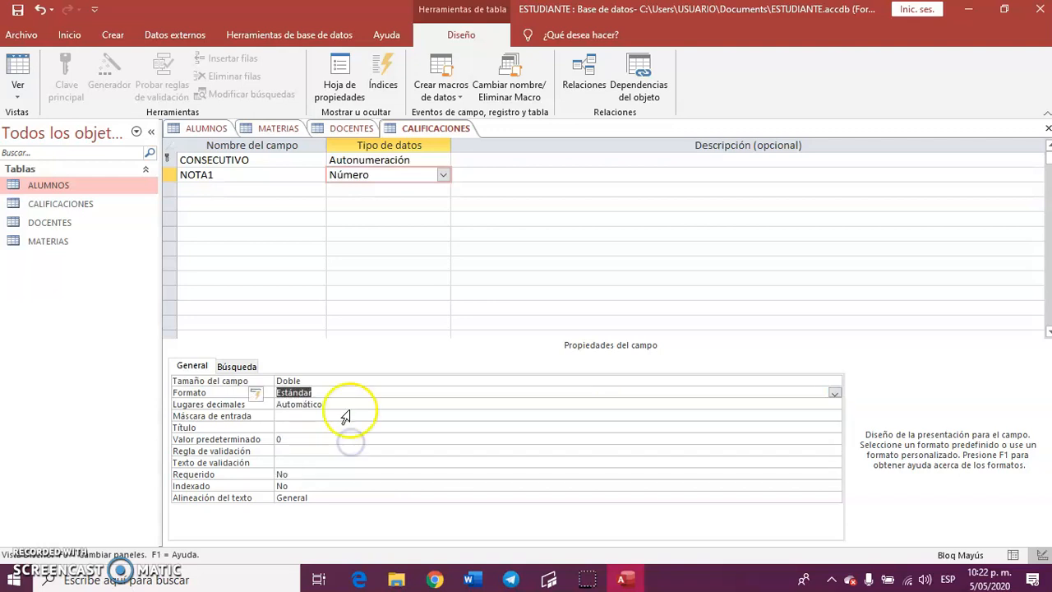
Give the NOTA1 field 1 decimal place and the input mask 9,9.
click(387, 404)
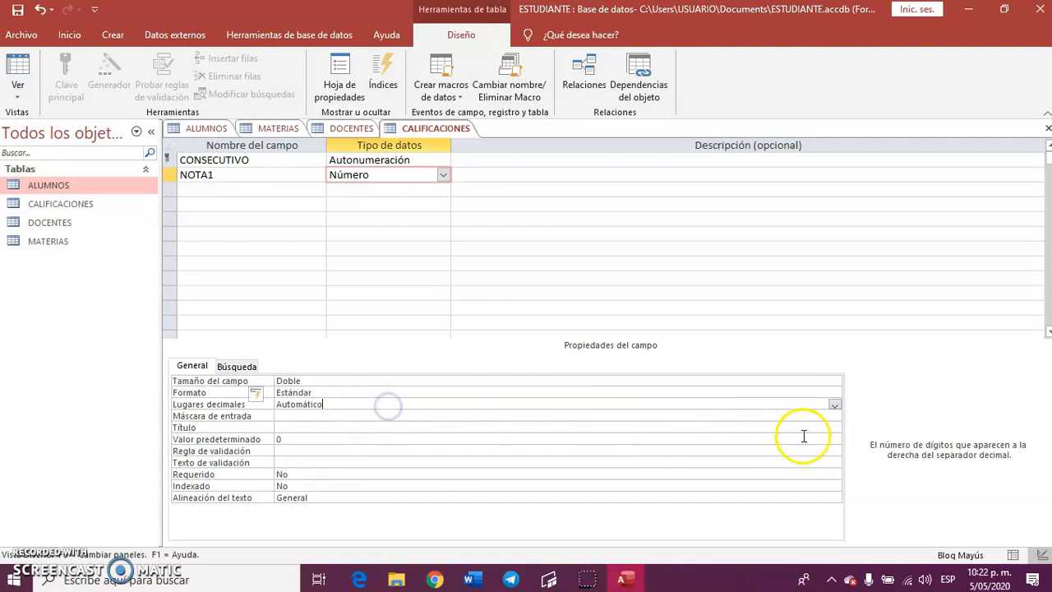
click(834, 404)
click(336, 260)
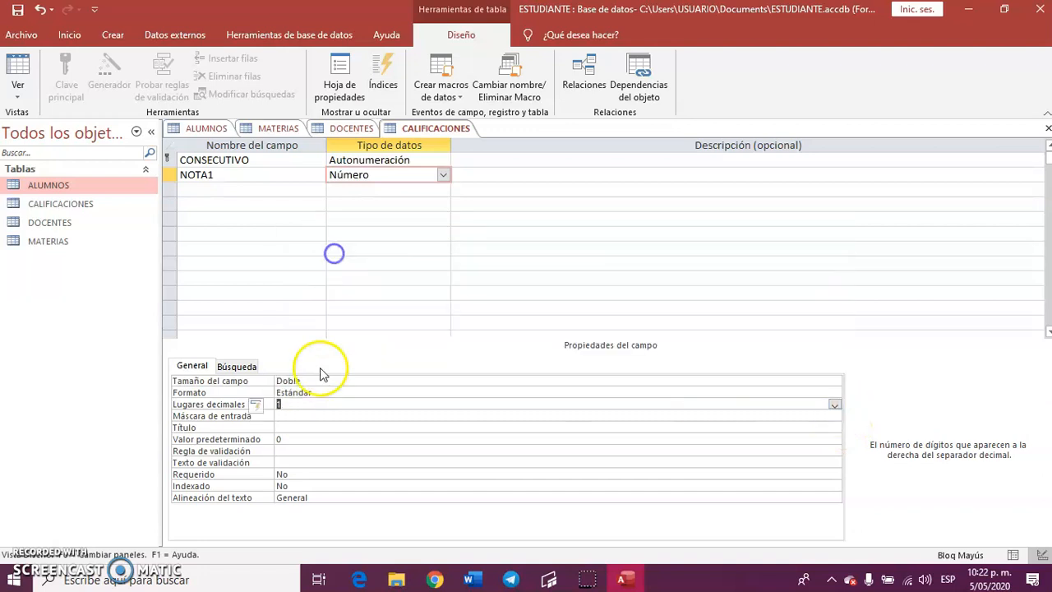
click(312, 416)
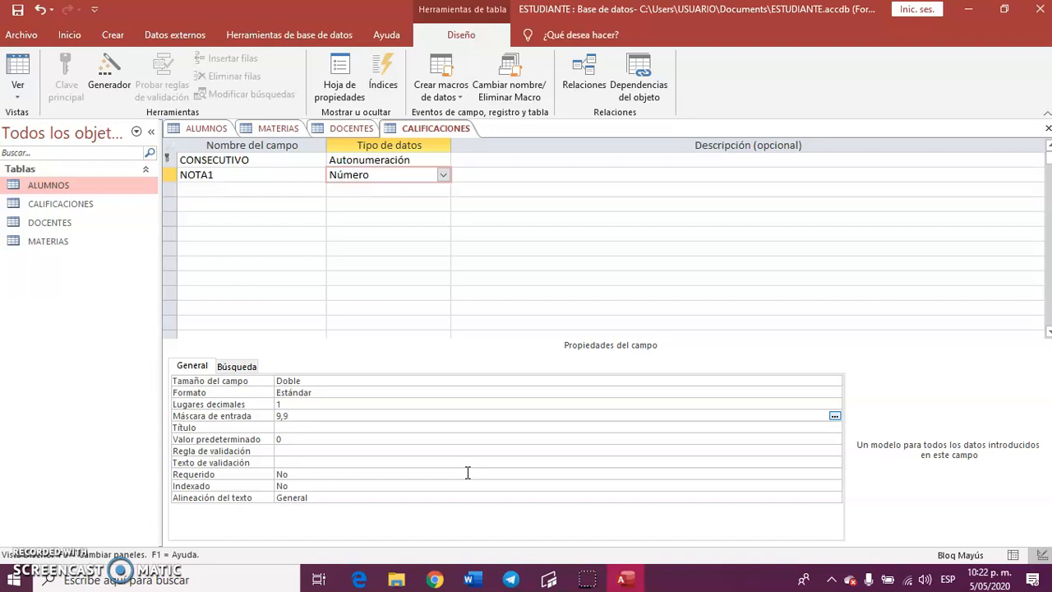
Give NOTA1 the validation rule >=0 Y <=5 with validation text NOTA NO VALIDA, and make the field required.
click(301, 451)
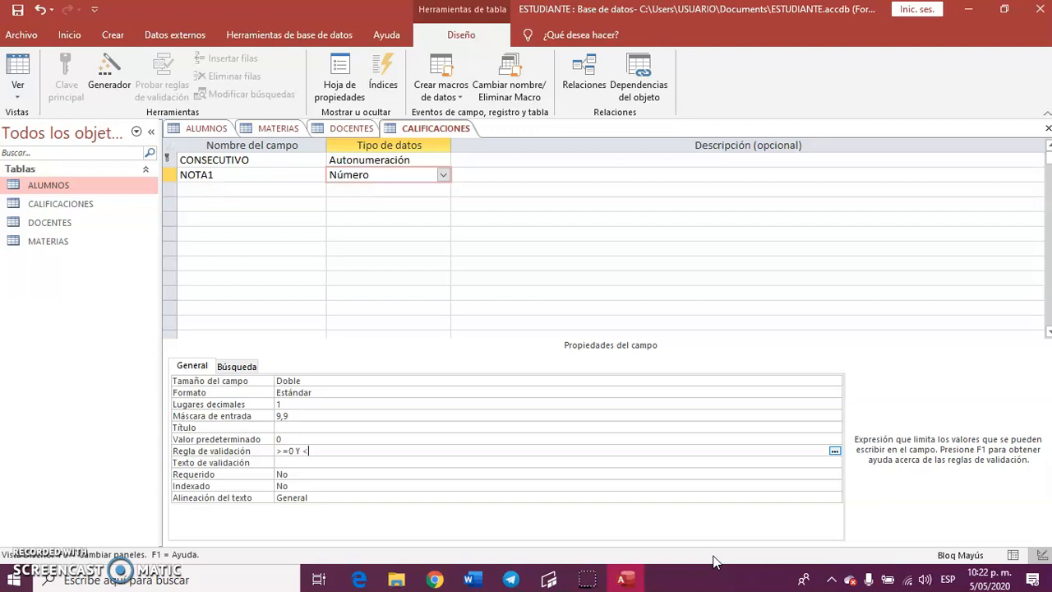
click(390, 464)
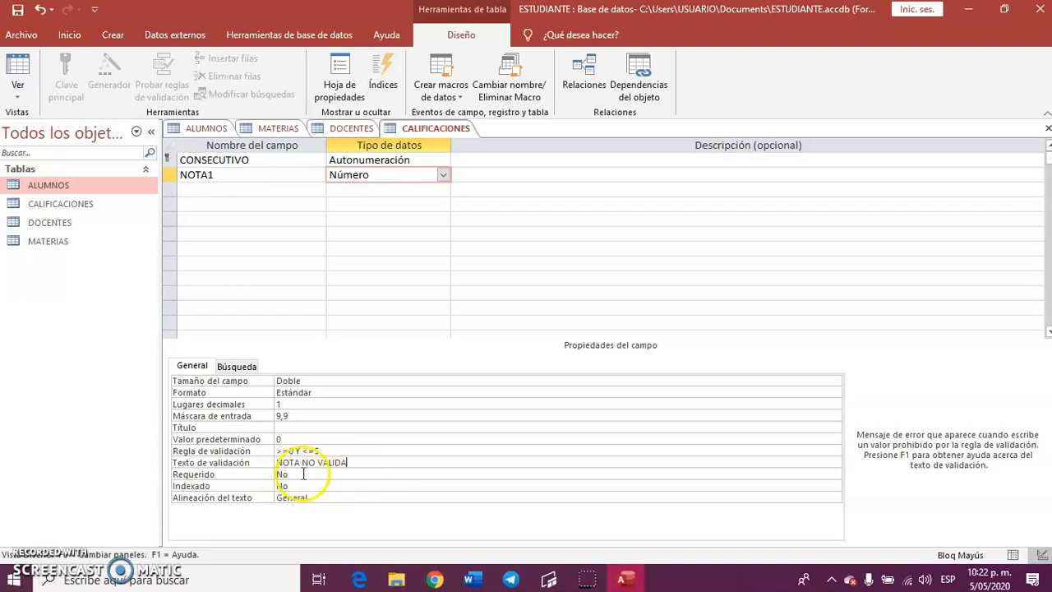
click(302, 471)
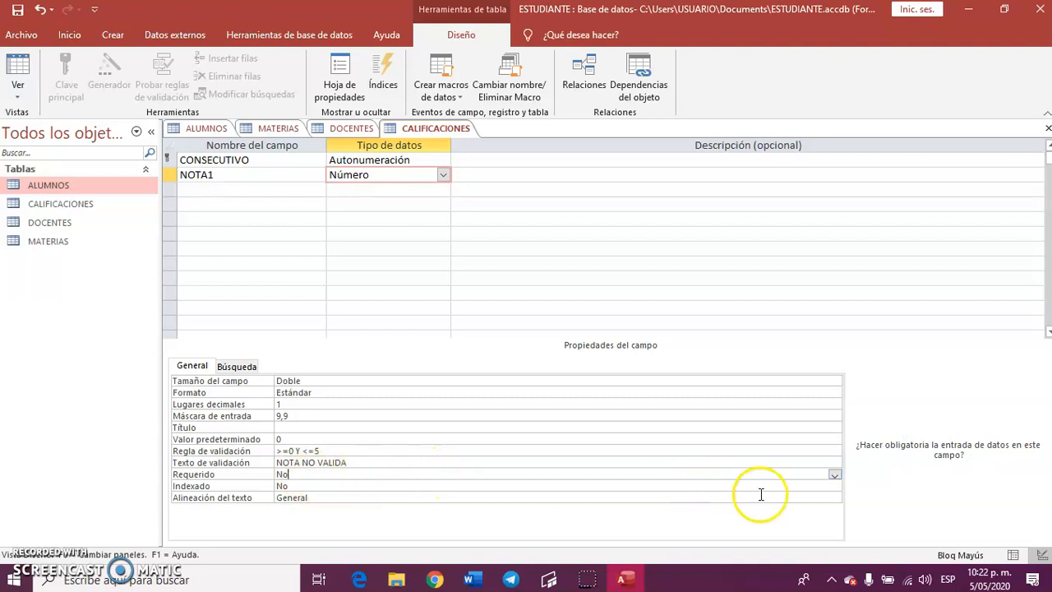
click(835, 475)
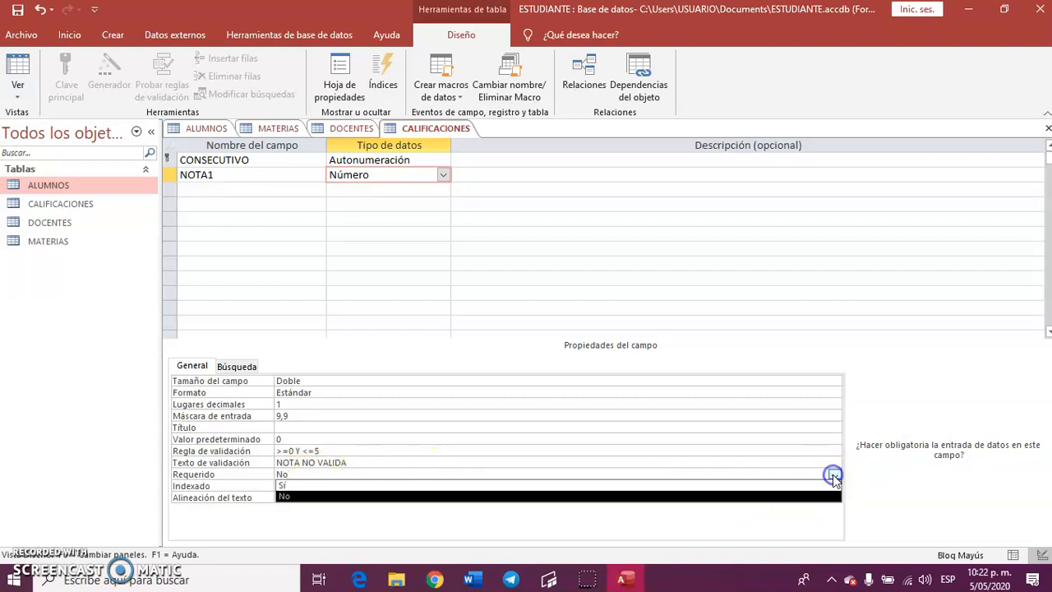
click(368, 485)
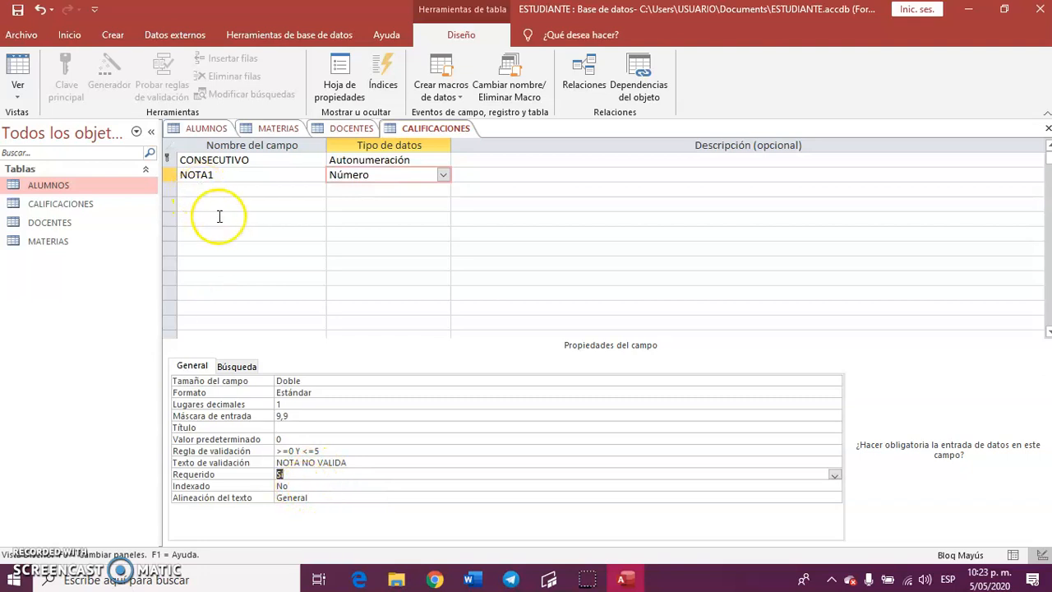
Copy the NOTA1 field with its properties into the next empty row and rename the copy NOTA2.
click(189, 173)
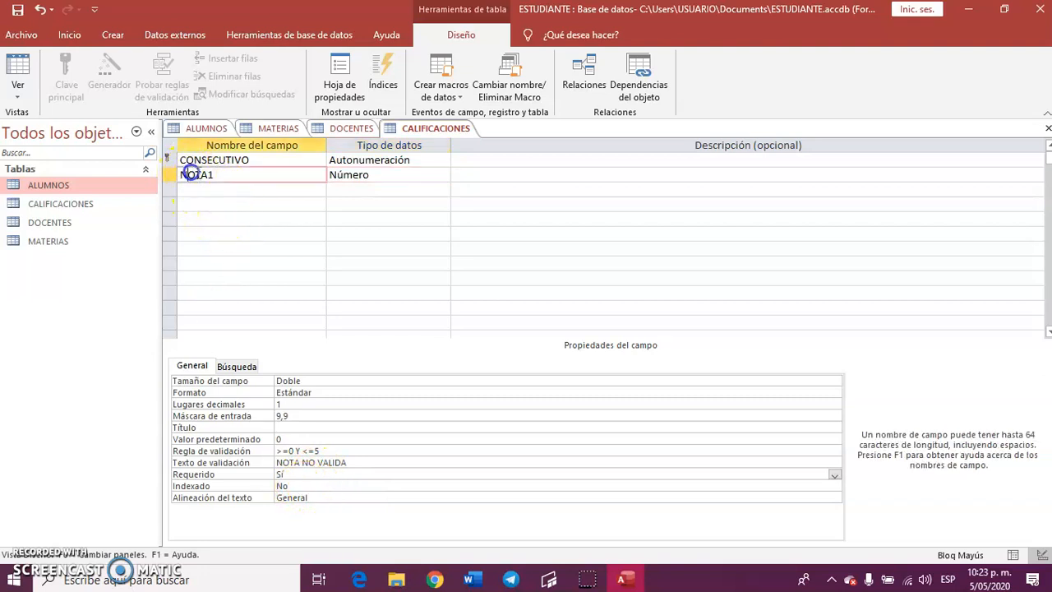
click(170, 175)
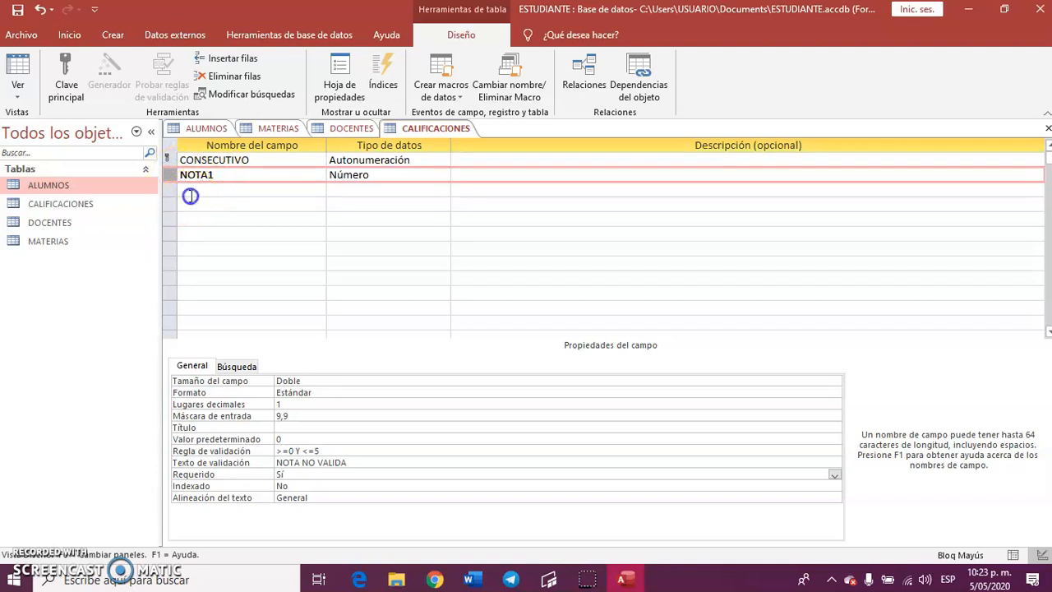
click(190, 195)
click(173, 188)
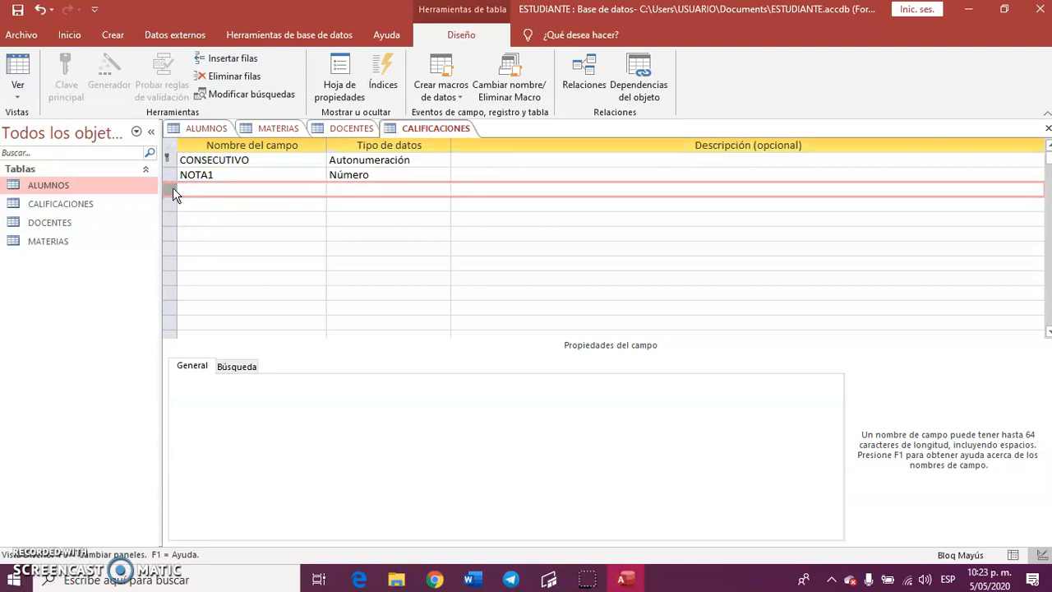
text(NOTA1	Número)
click(208, 188)
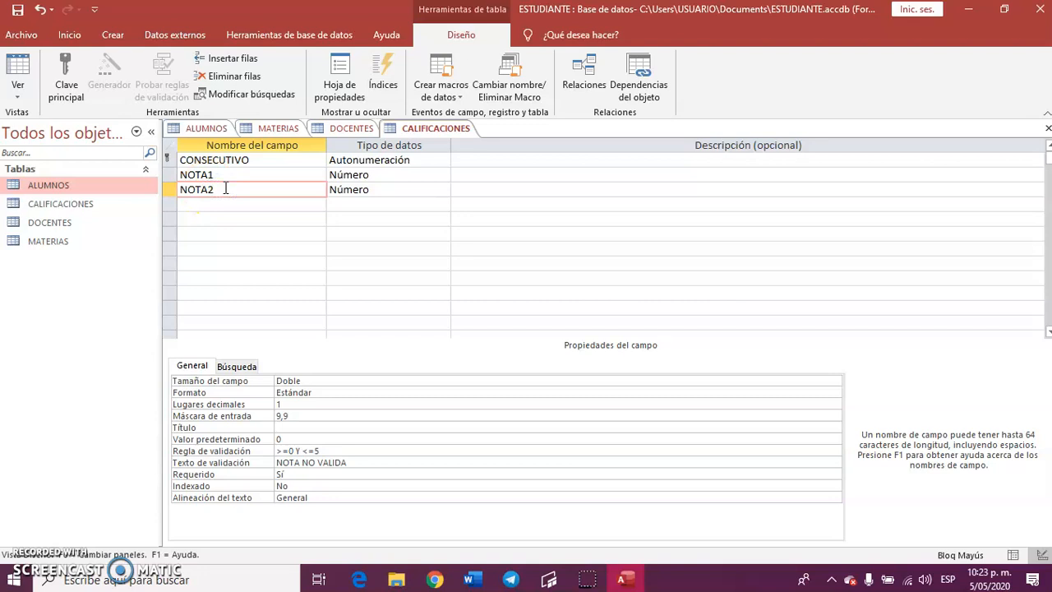
Add a field IDENTIFICACION of type Número below NOTA2 in the CALIFICACIONES table.
click(282, 210)
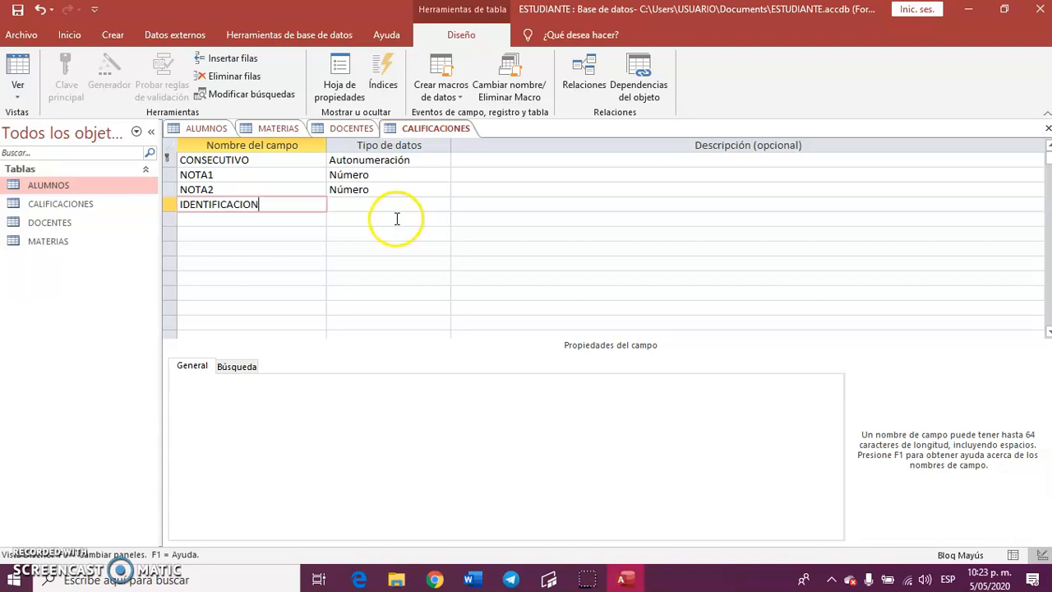
click(384, 205)
click(443, 204)
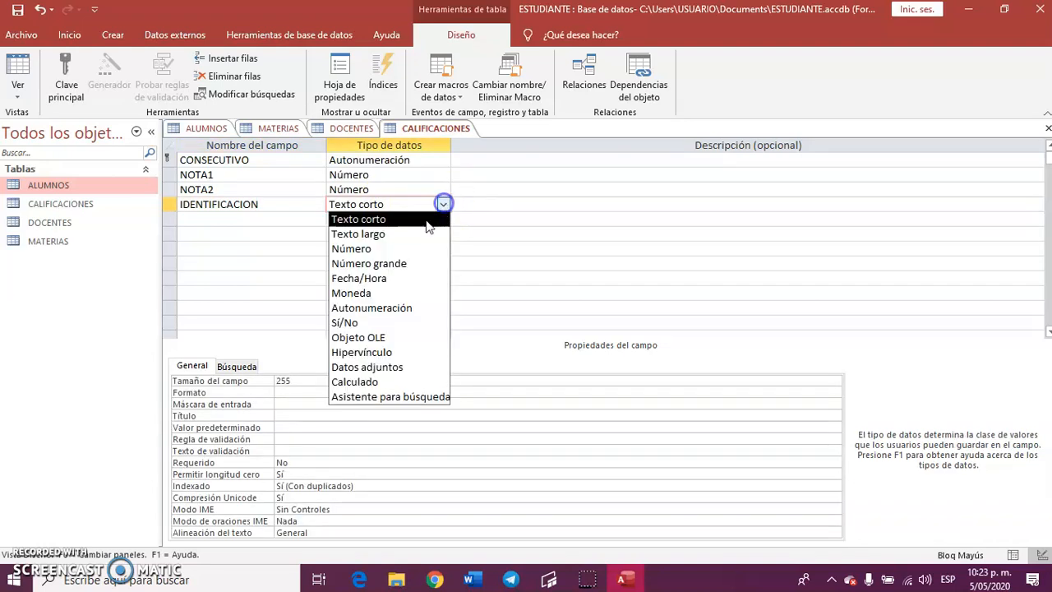
click(383, 247)
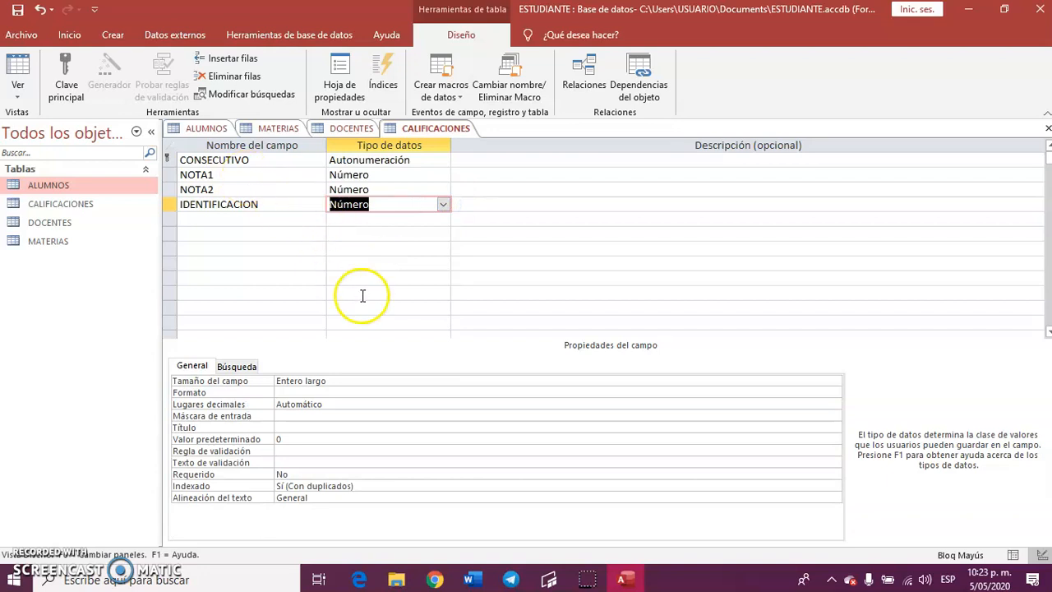
Set the IDENTIFICACION field's size to Doble and its format to Estándar.
click(358, 381)
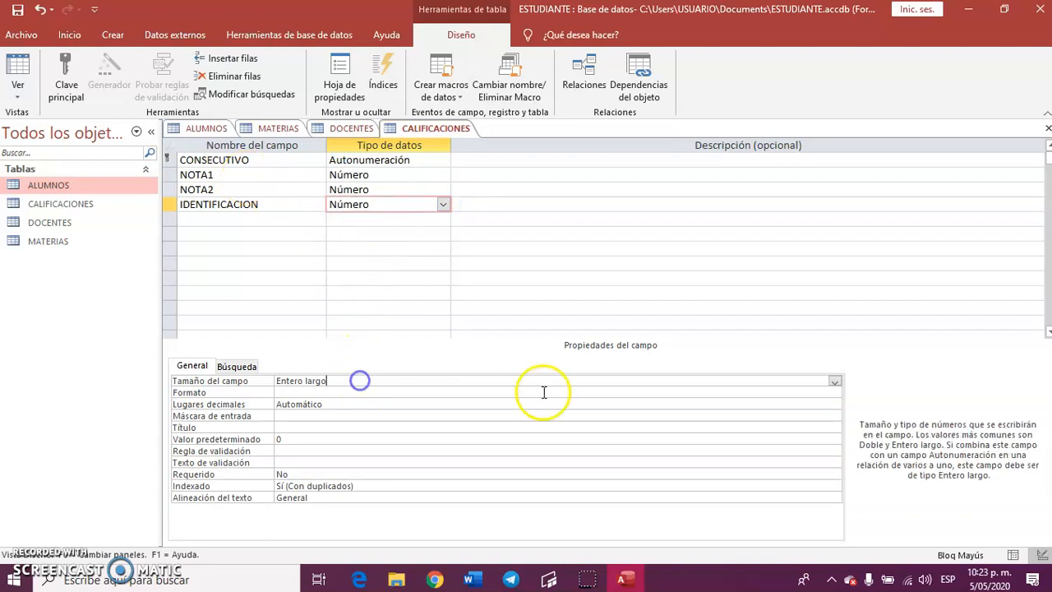
click(833, 383)
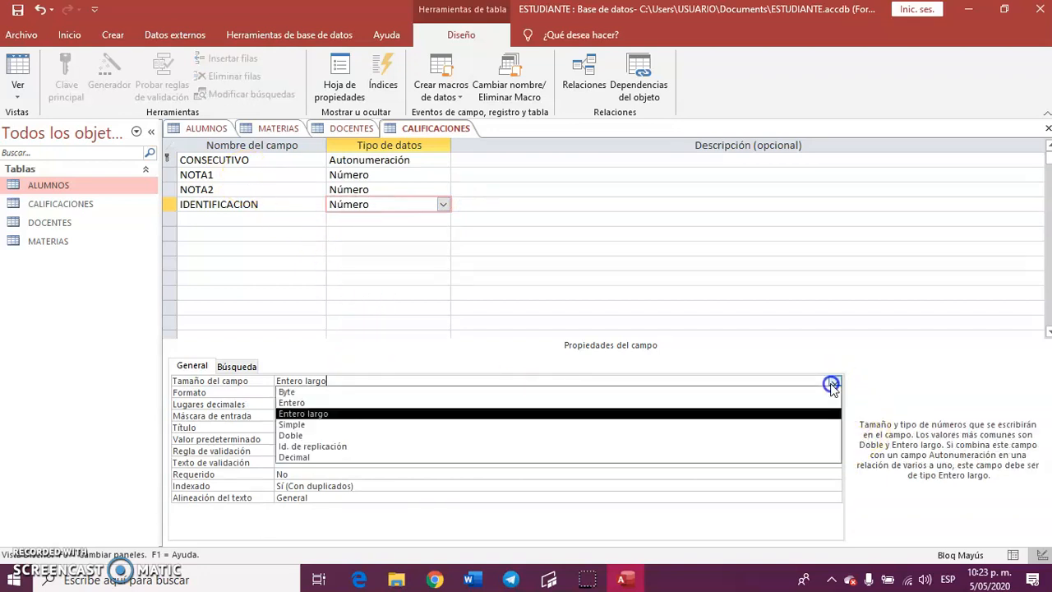
click(307, 435)
click(331, 393)
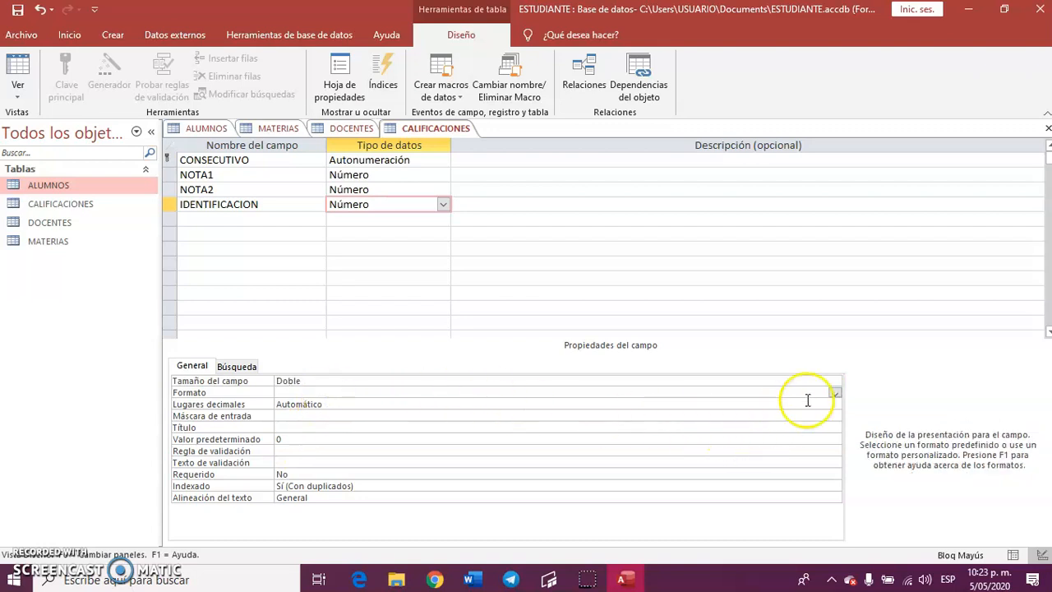
click(835, 393)
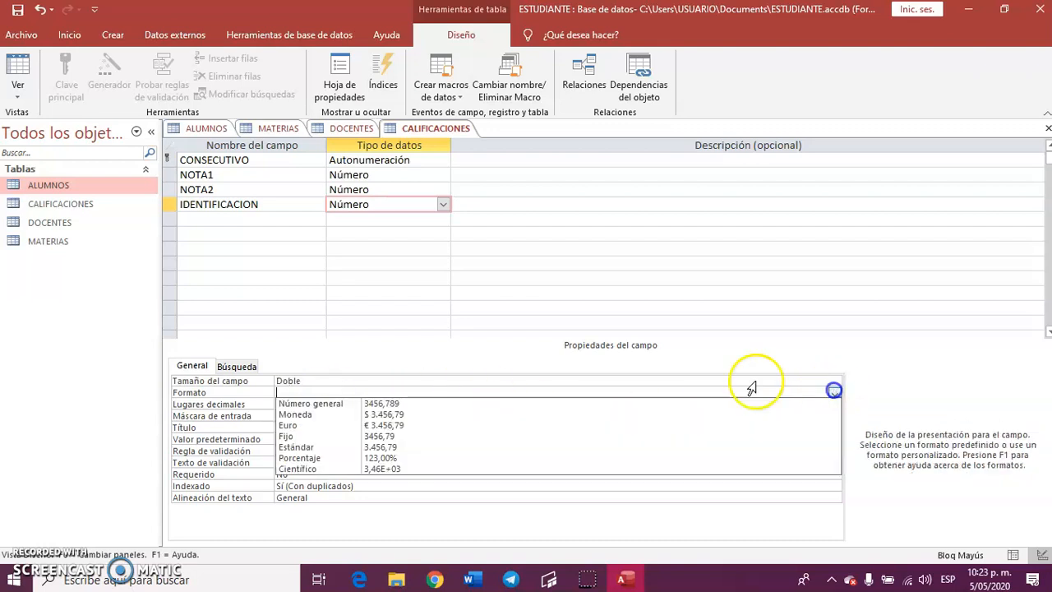
click(308, 446)
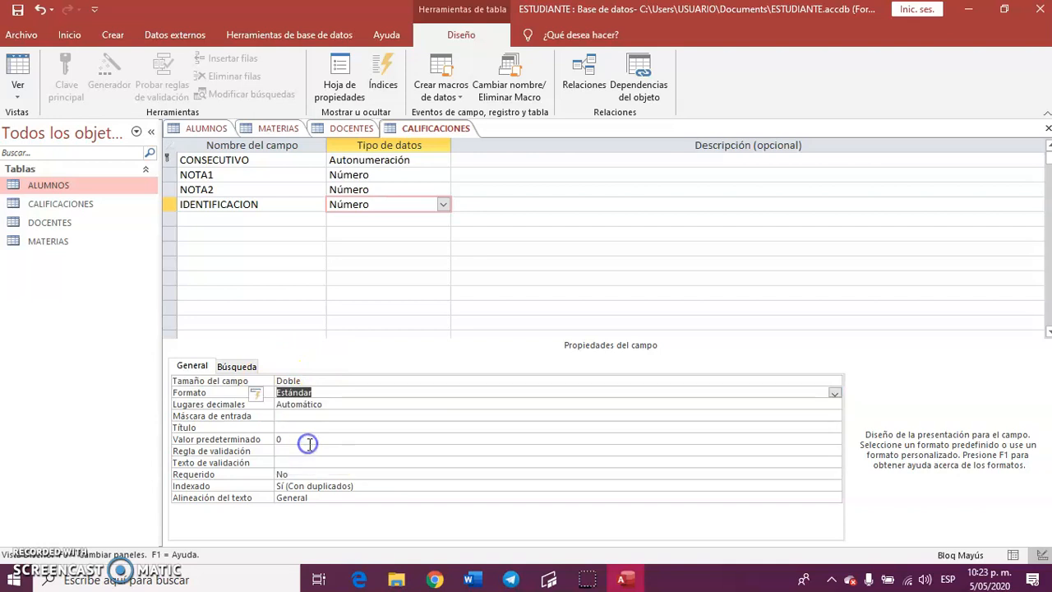
Give the IDENTIFICACION field 0 decimal places and the input mask 9.999.999.999.
click(313, 404)
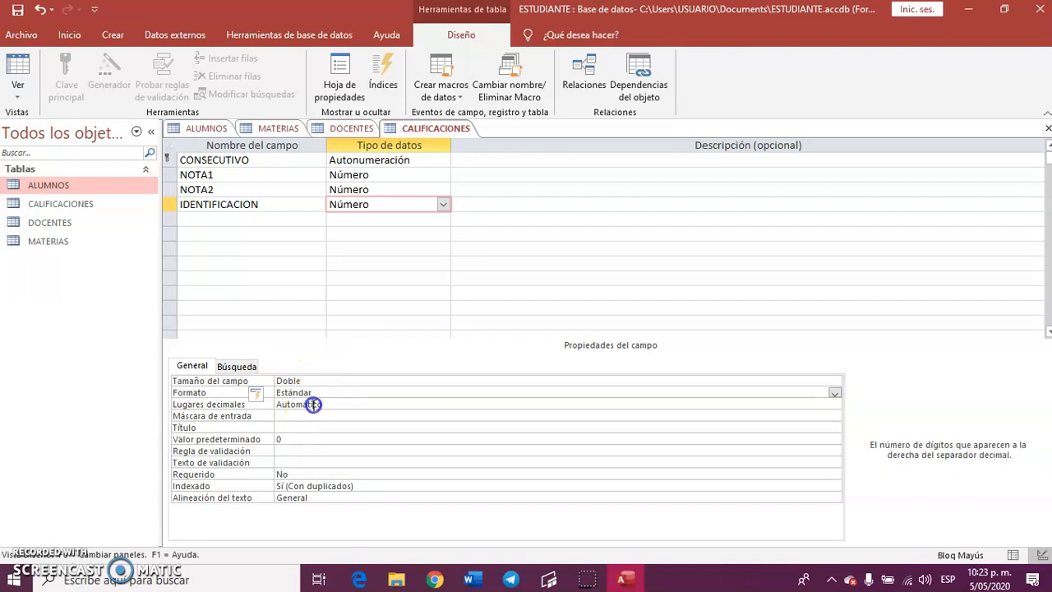
click(835, 408)
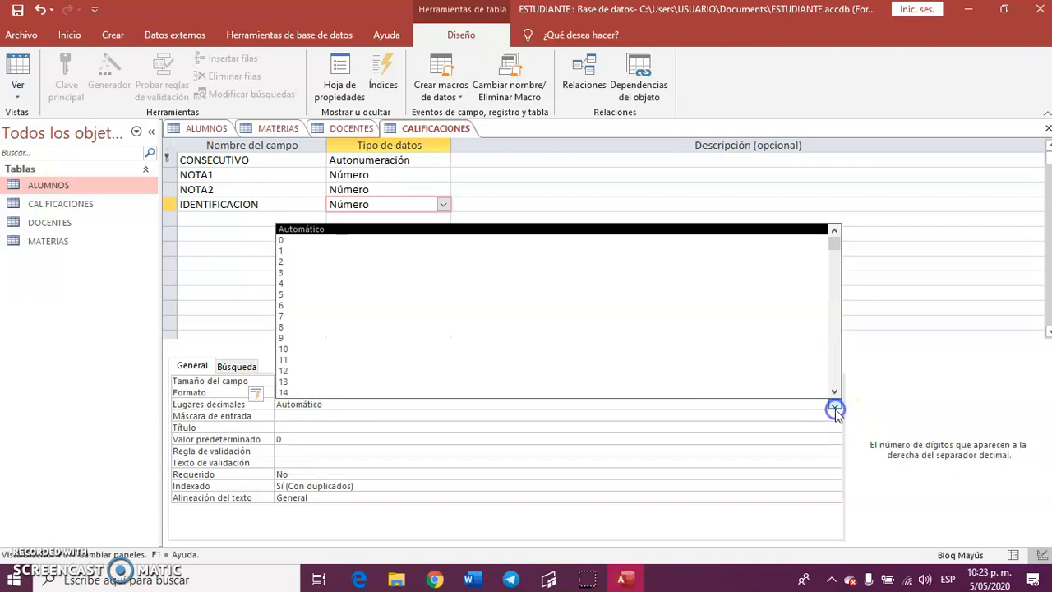
click(378, 240)
click(283, 415)
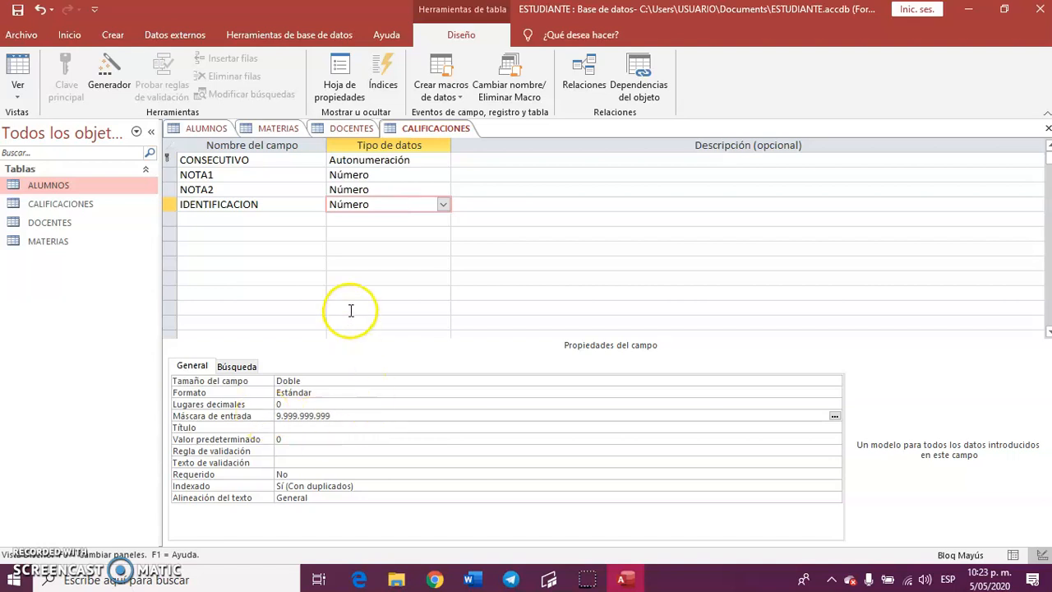
Add a field CODIGO of type Número below IDENTIFICACION in the CALIFICACIONES table.
click(247, 217)
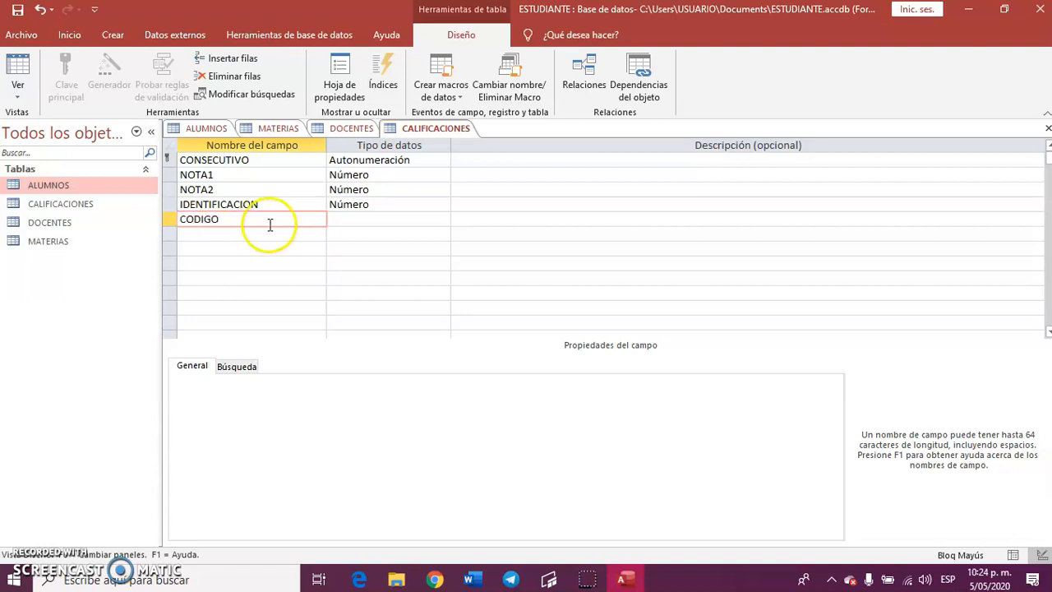
click(378, 219)
click(441, 220)
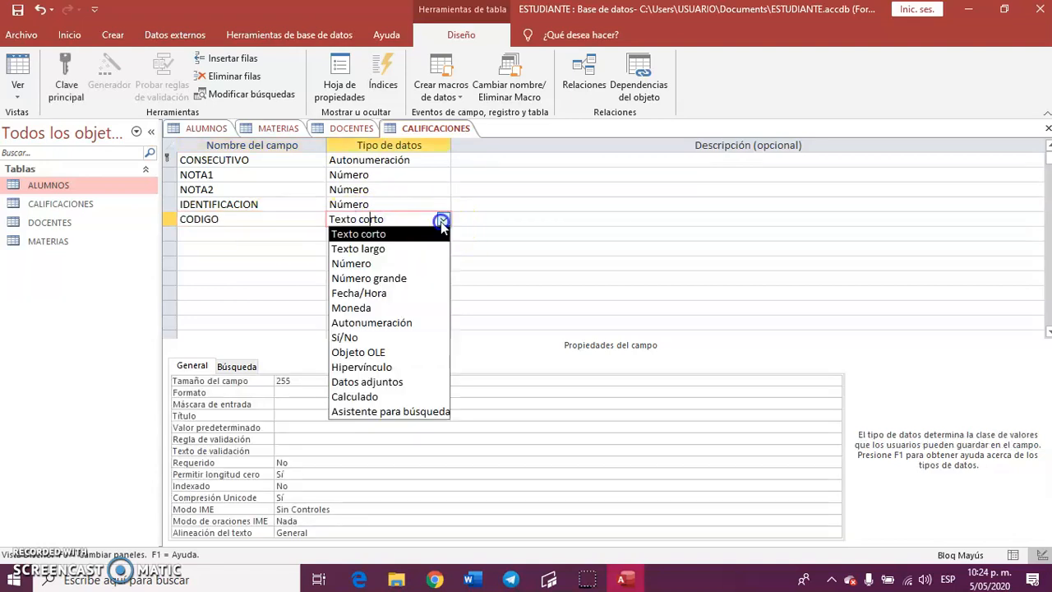
click(399, 263)
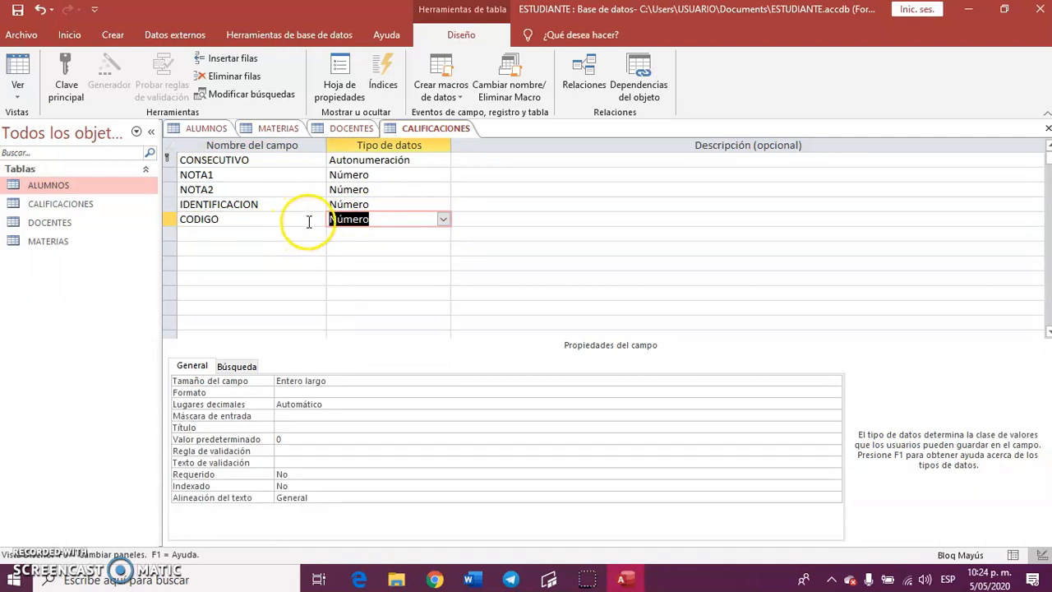
Check the CODIGO field's properties in the MATERIAS table and give CODIGO in CALIFICACIONES 0 decimal places.
click(279, 129)
click(271, 159)
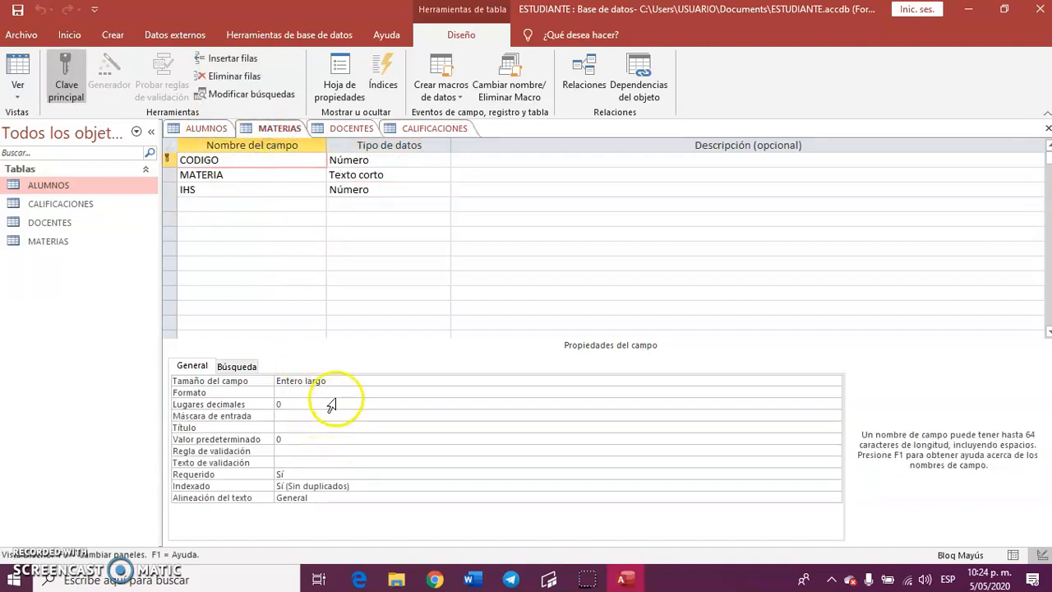
click(440, 129)
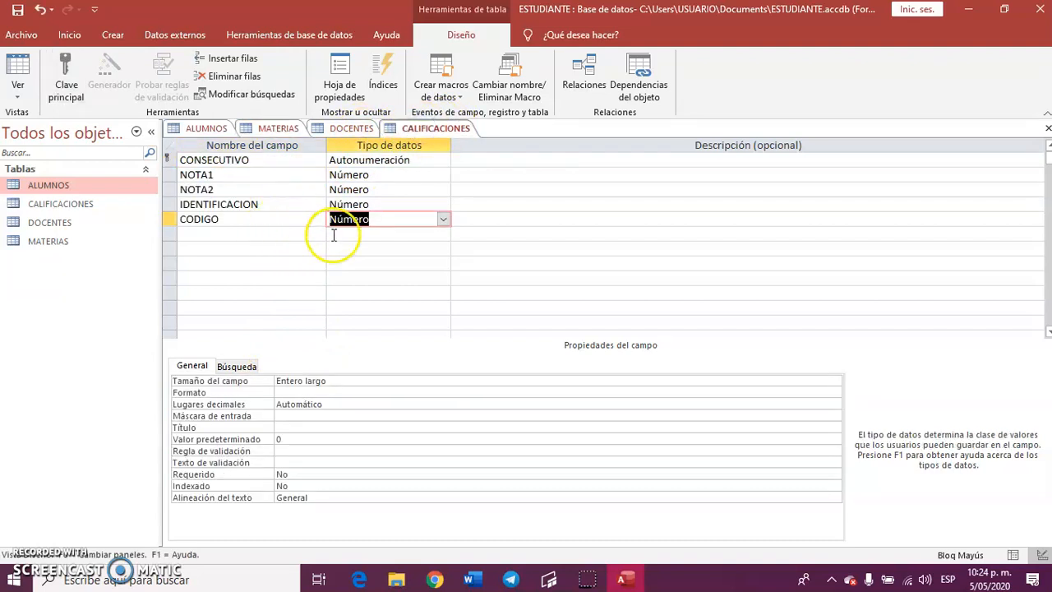
click(353, 404)
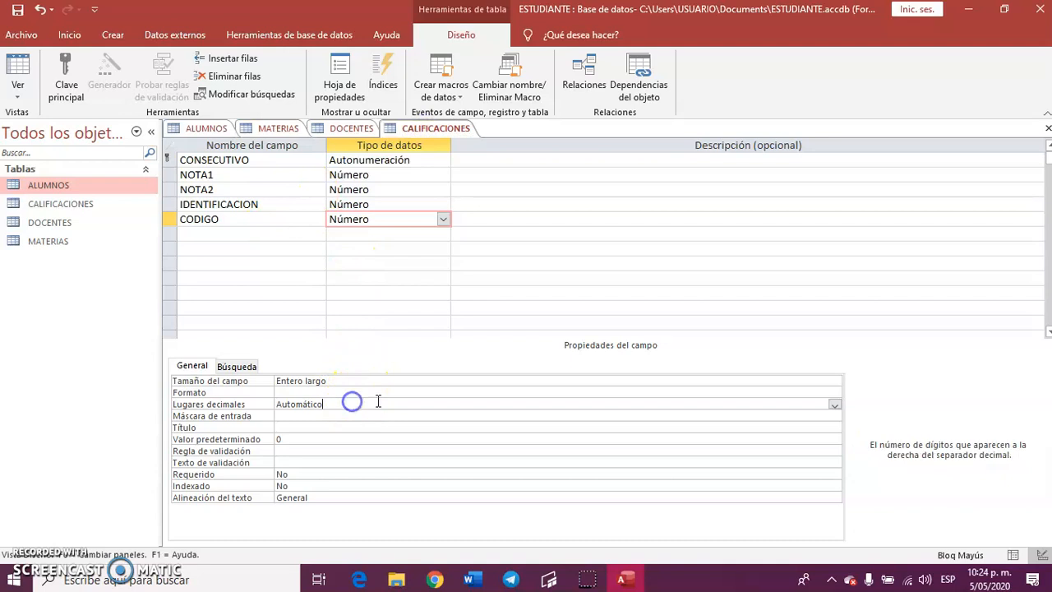
click(834, 406)
click(300, 238)
Add a field CEDULA of type Número below CODIGO in the CALIFICACIONES table.
click(249, 236)
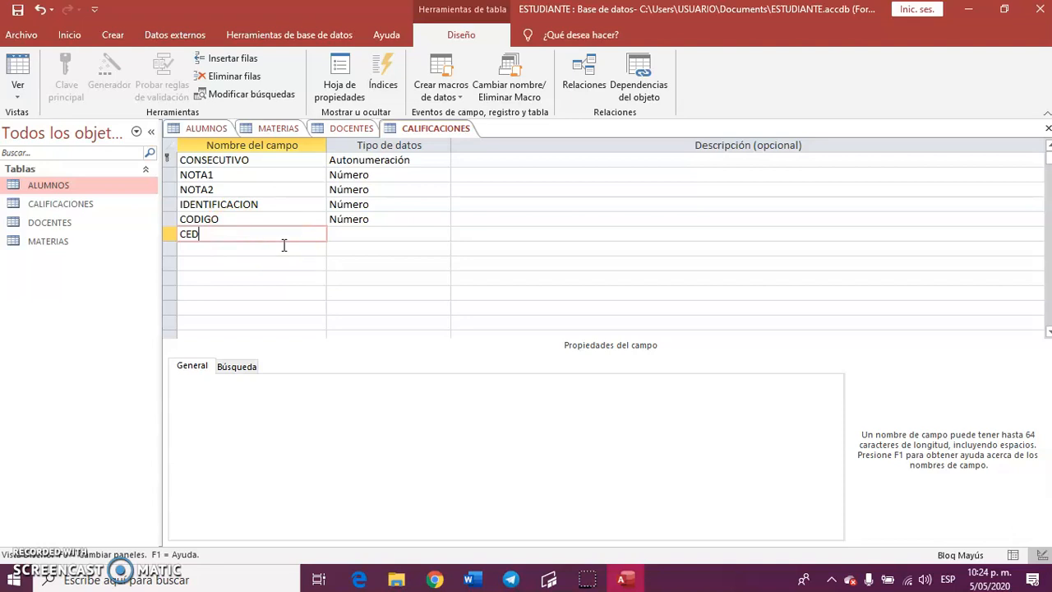
click(381, 232)
click(443, 234)
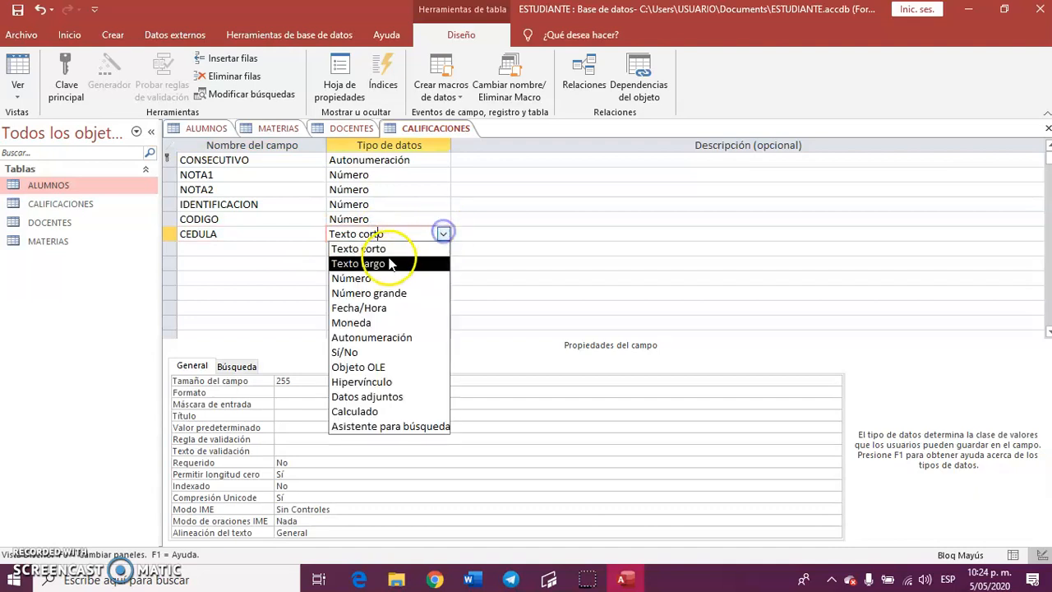
click(385, 276)
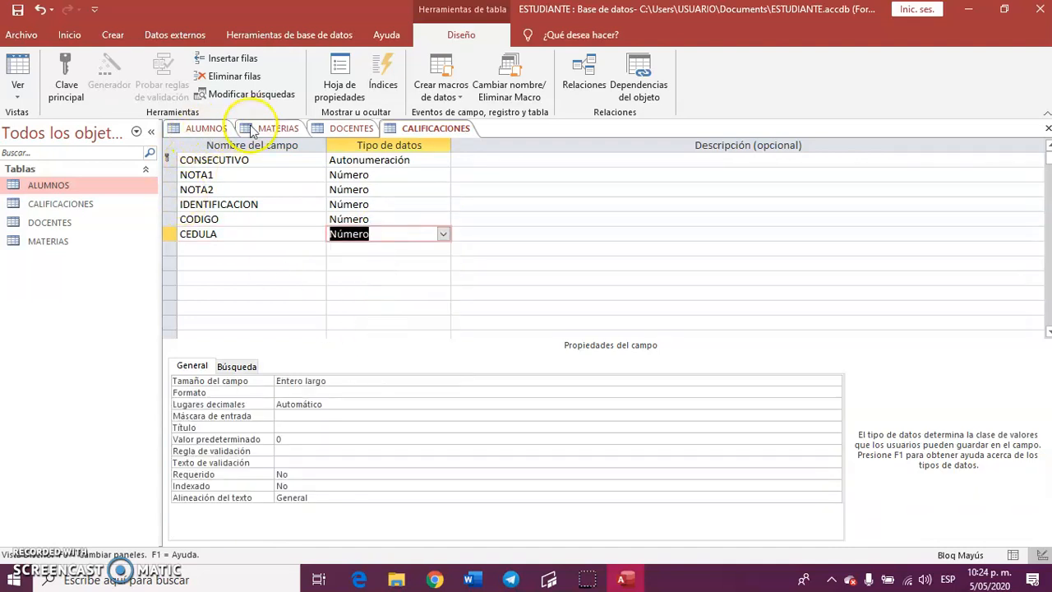
Check the CEDULA field's properties in DOCENTES and give CEDULA in CALIFICACIONES the size Doble and 0 decimal places.
click(350, 128)
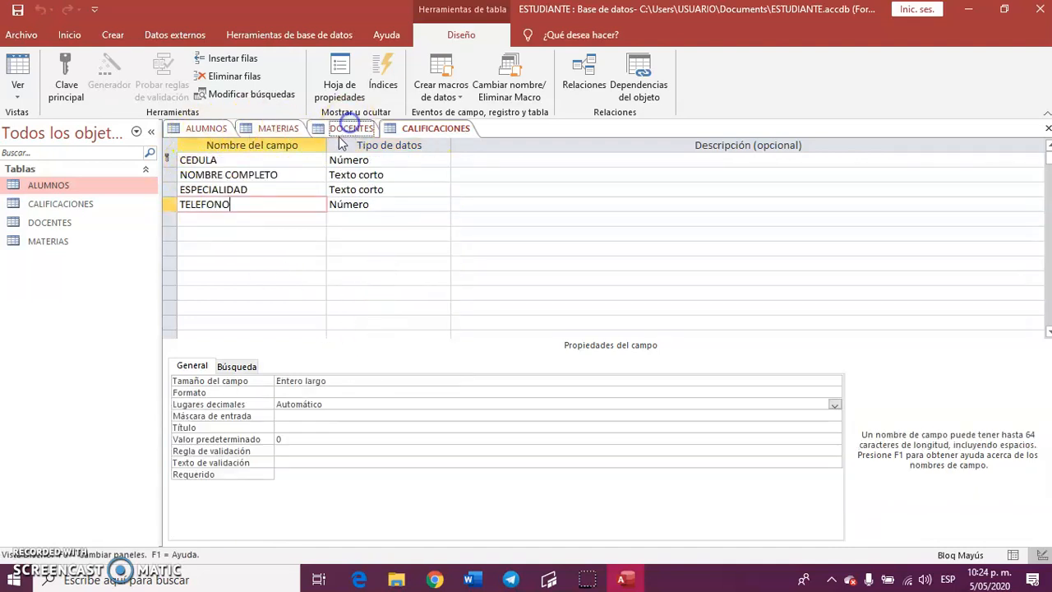
click(235, 160)
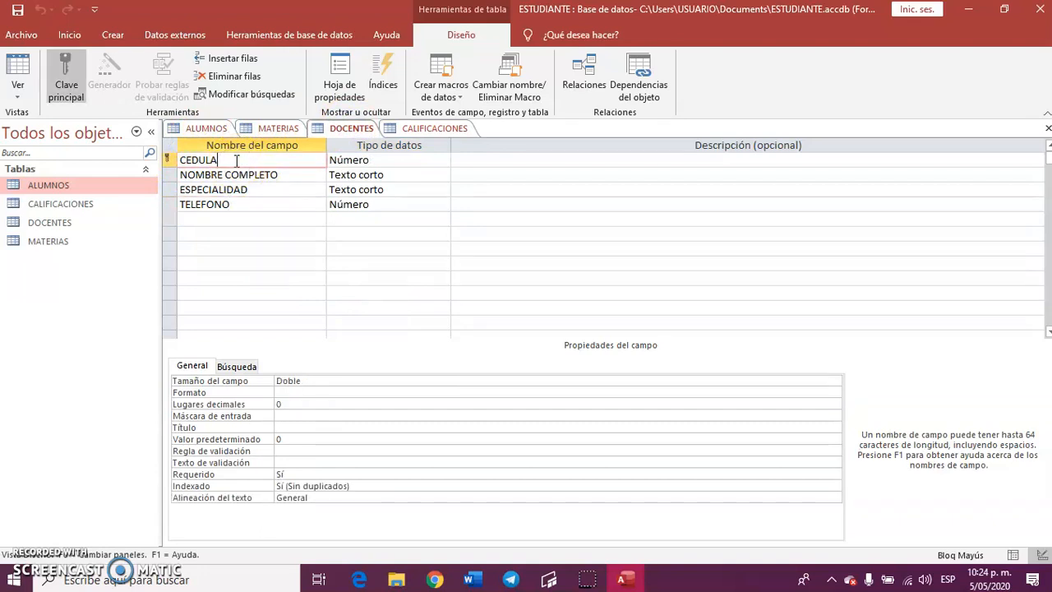
click(443, 129)
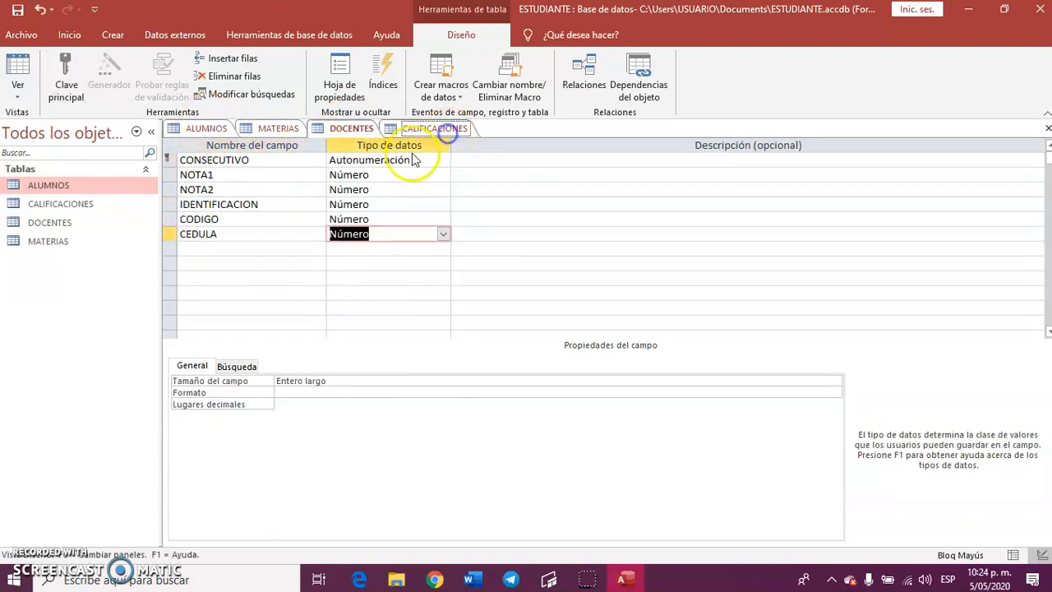
click(419, 383)
click(834, 381)
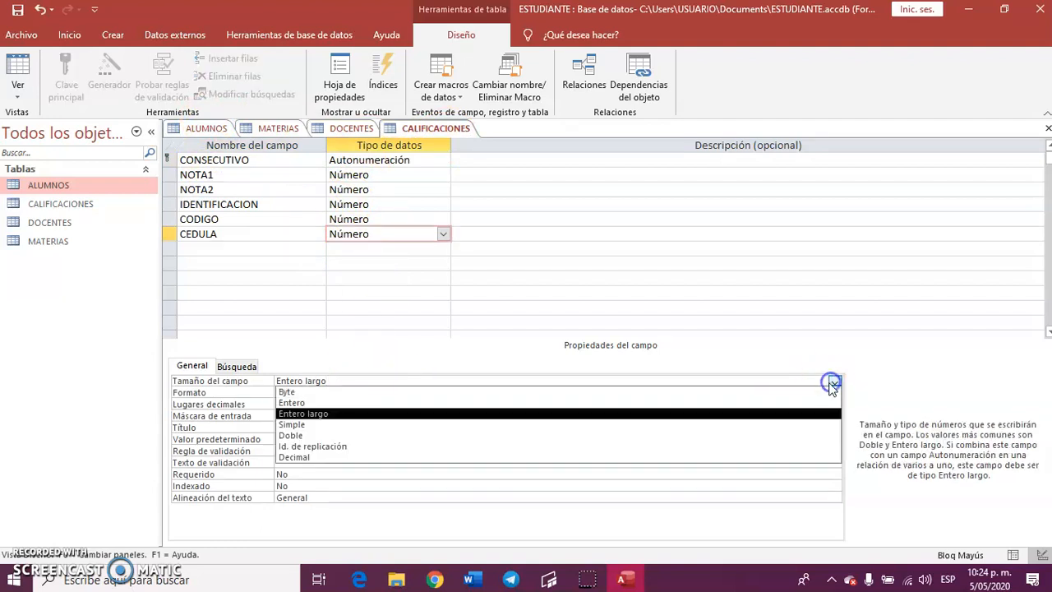
click(289, 435)
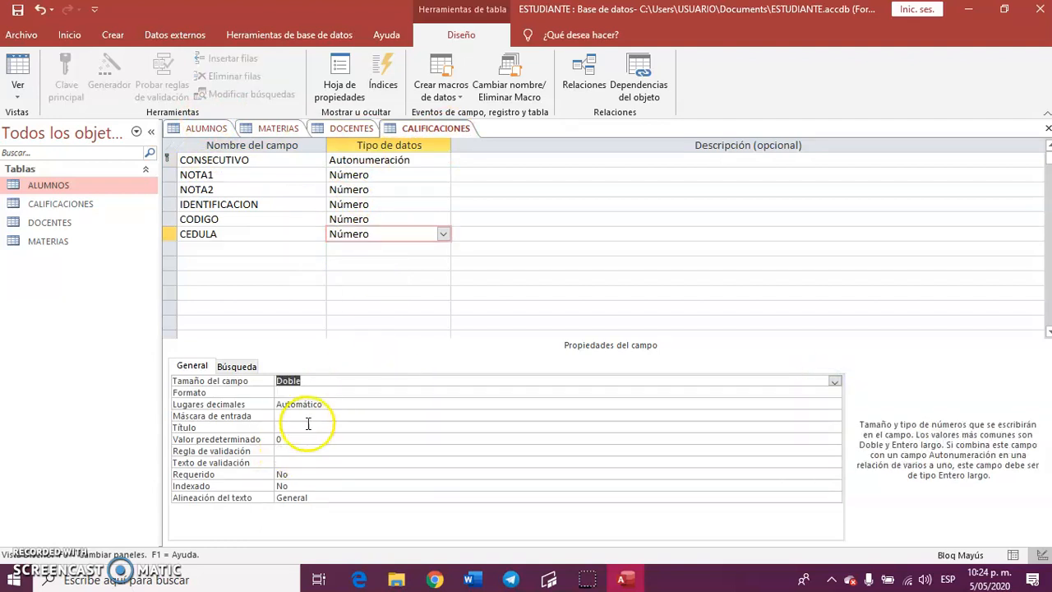
click(317, 405)
click(834, 404)
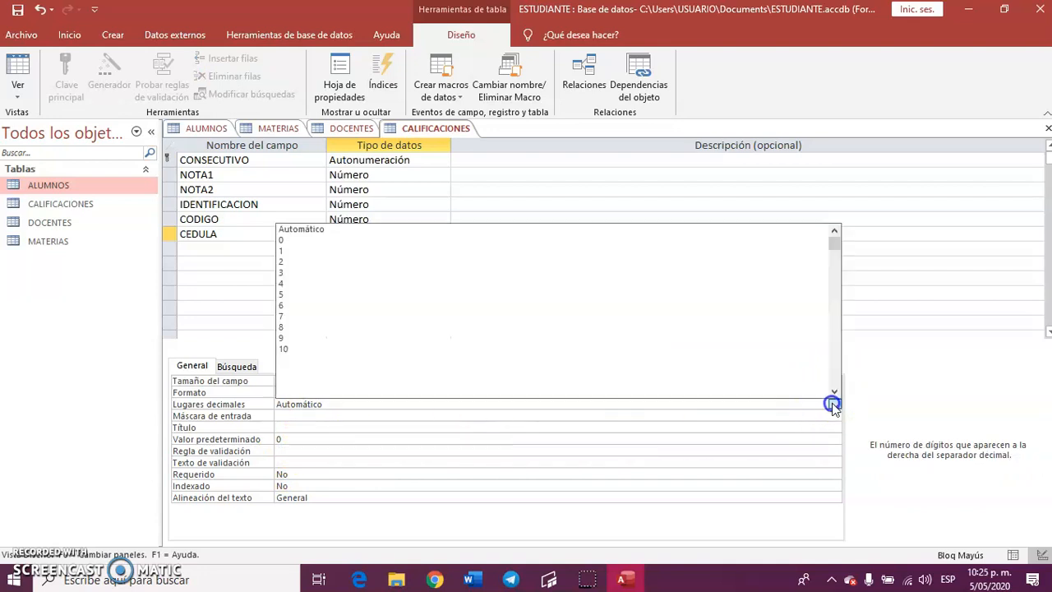
click(287, 239)
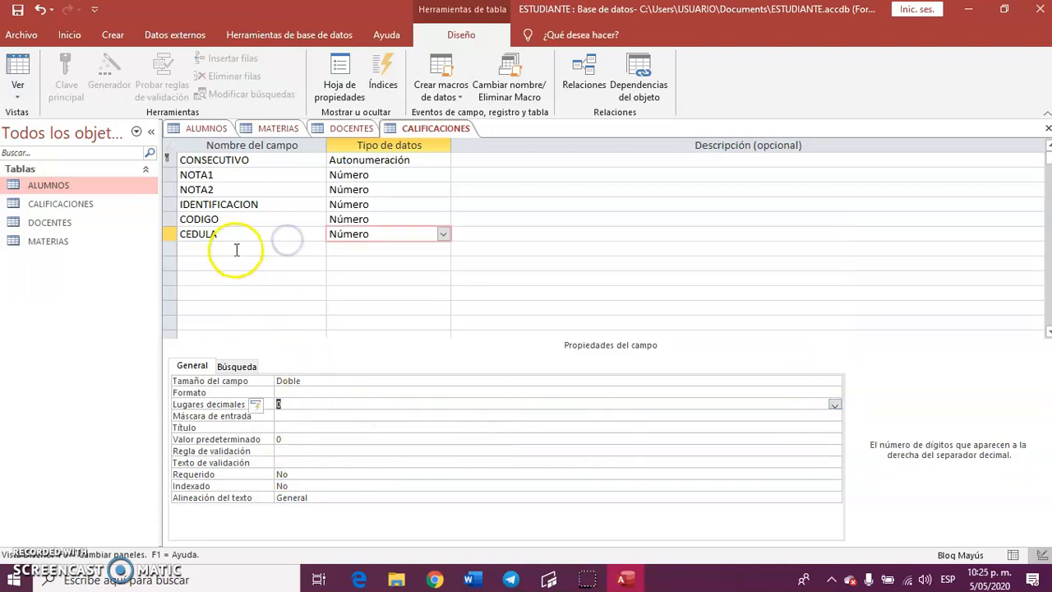
Save the CALIFICACIONES table design and close all four open tables.
click(275, 271)
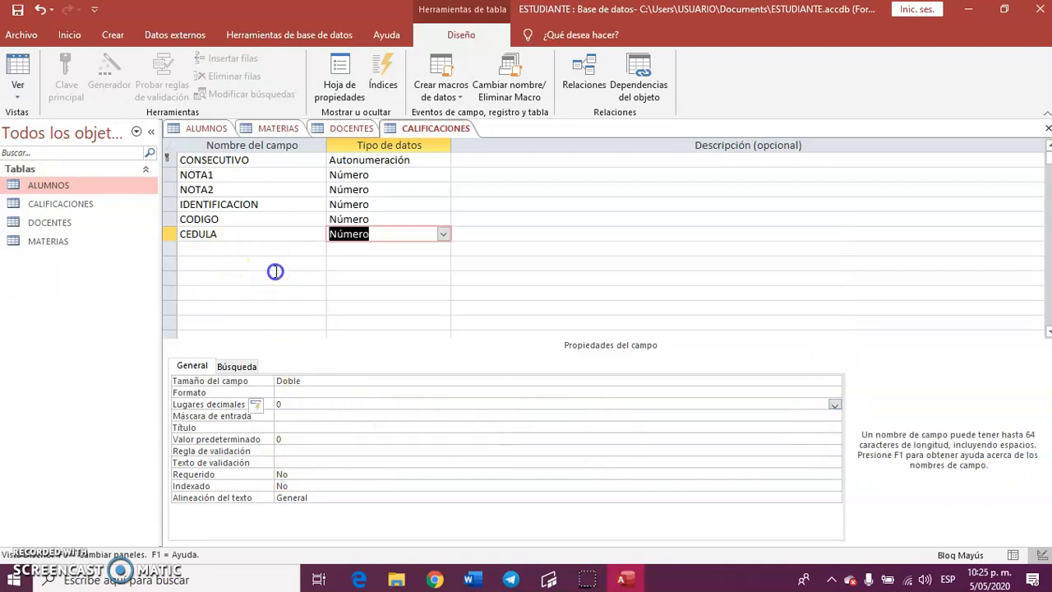
click(223, 205)
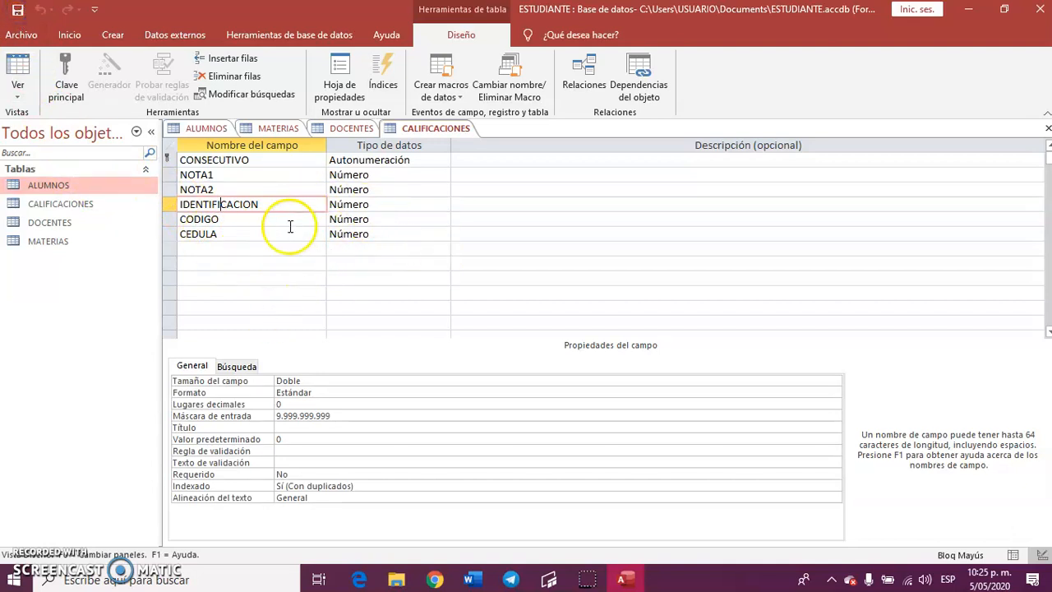
click(1047, 129)
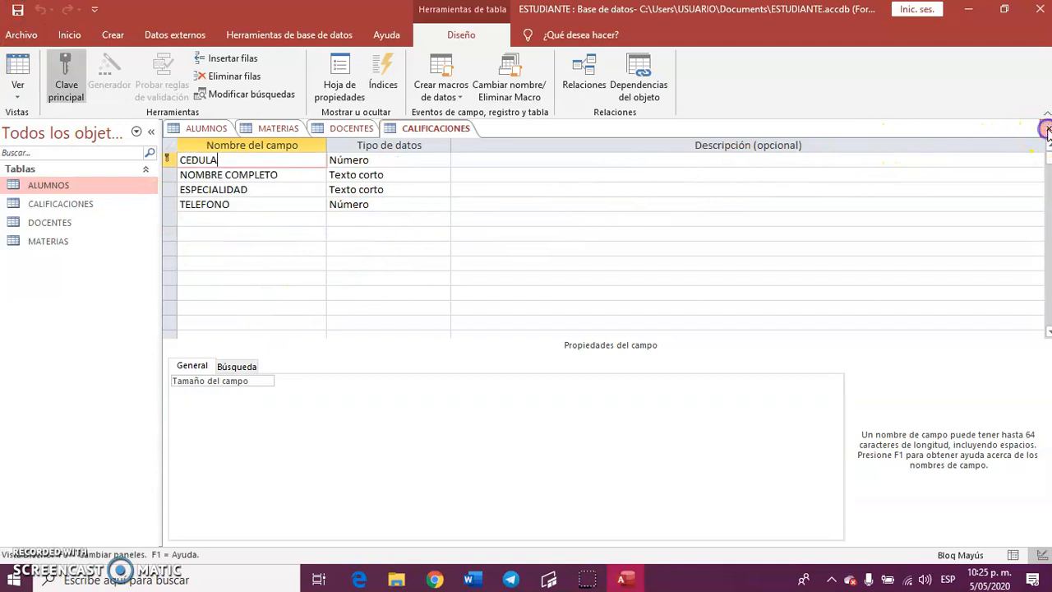
click(1047, 129)
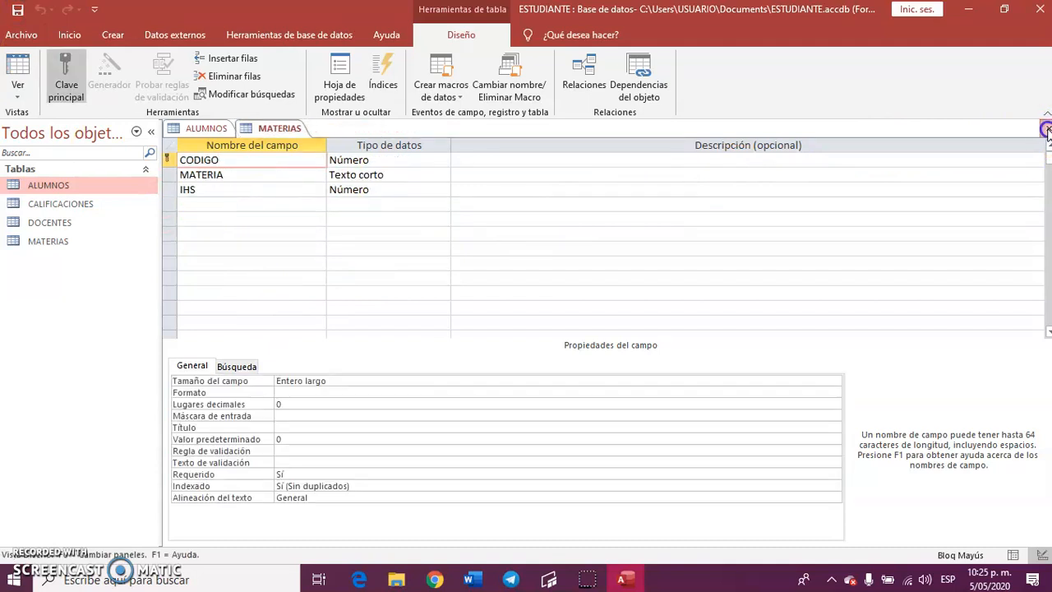
click(1047, 129)
click(1047, 129)
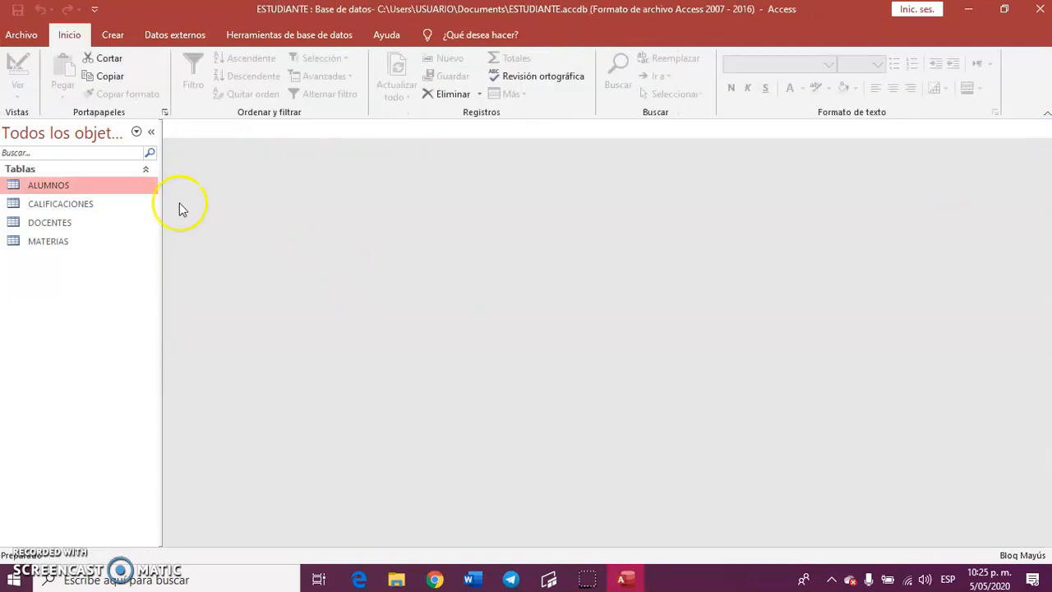
Open the database relationships and add the tables ALUMNOS, CALIFICACIONES, DOCENTES and MATERIAS to the diagram.
click(276, 38)
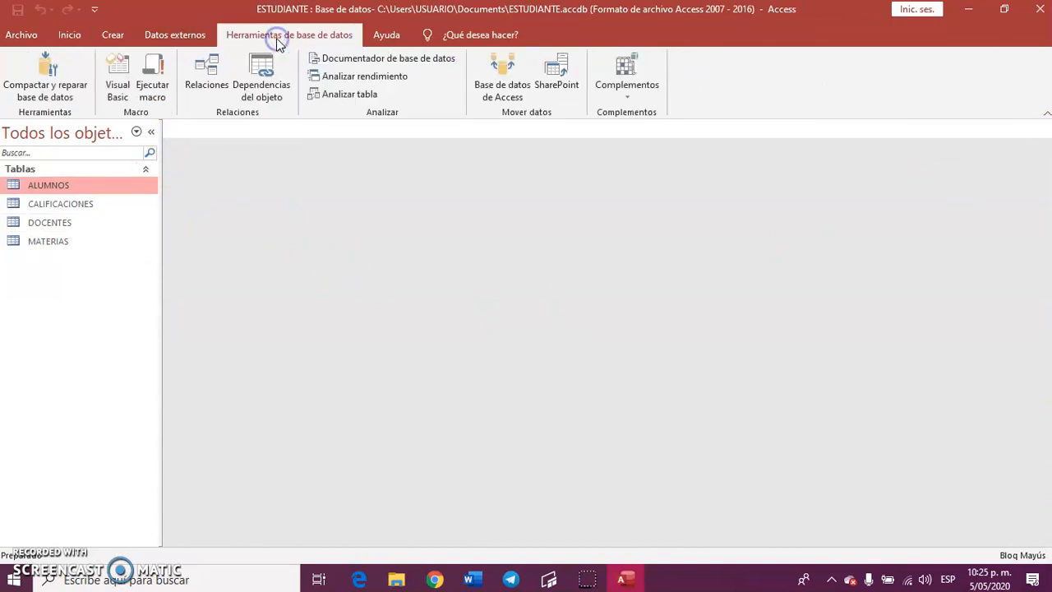
click(205, 69)
drag(500, 119, 502, 143)
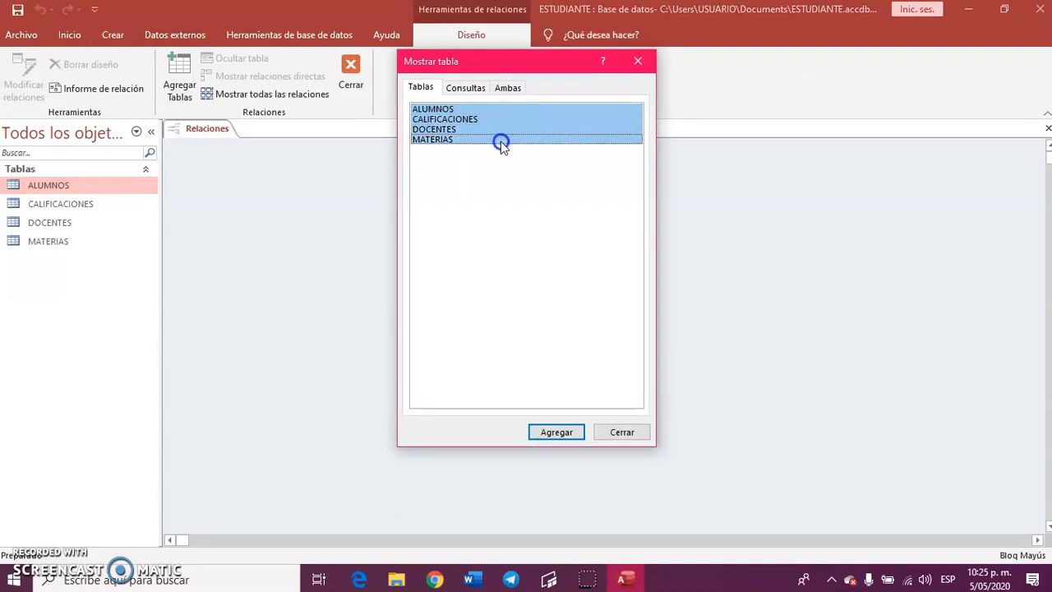
click(554, 432)
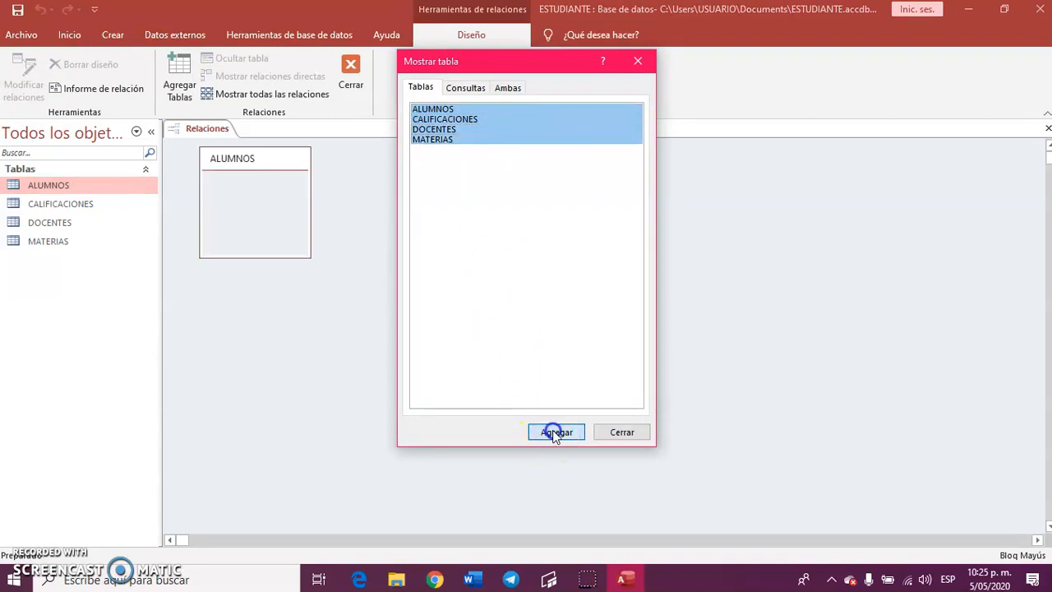
click(622, 432)
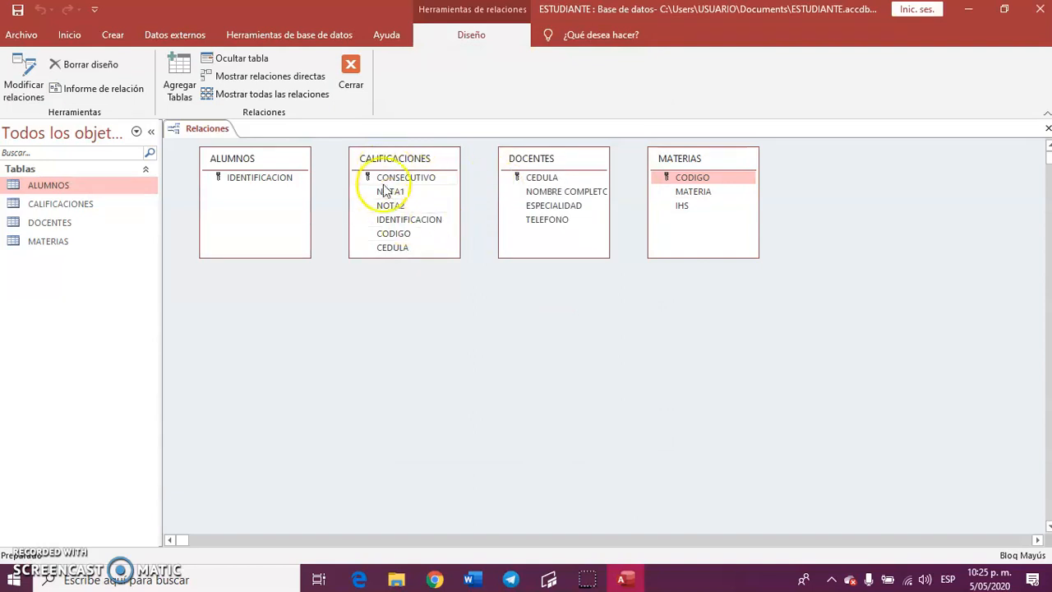
Arrange the diagram with CALIFICACIONES in a lower row and DOCENTES above it, between ALUMNOS and MATERIAS.
click(527, 158)
drag(406, 164, 484, 336)
drag(547, 164, 473, 170)
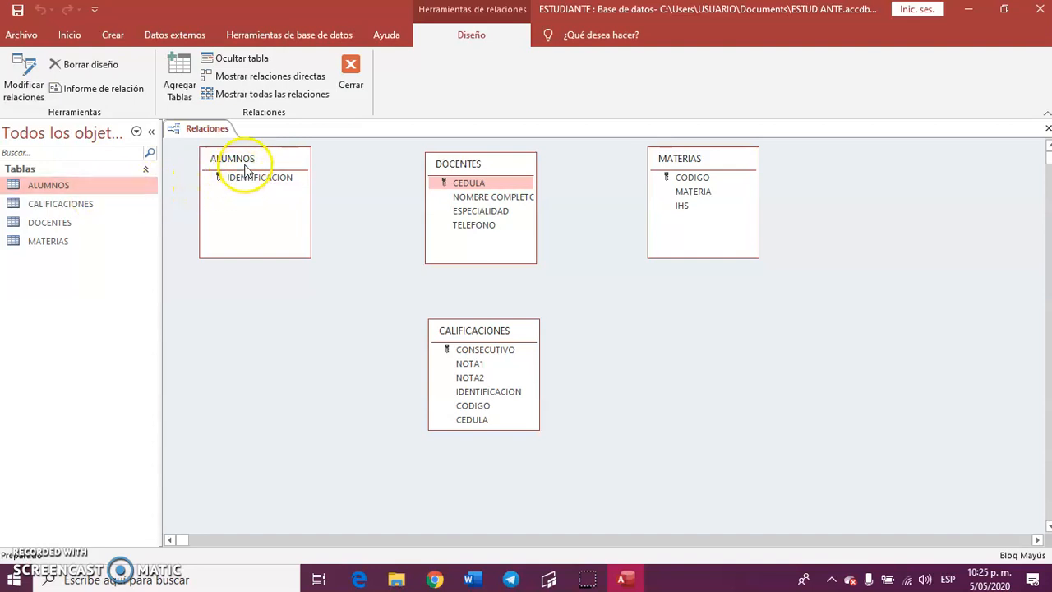
Relate ALUMNOS to CALIFICACIONES through IDENTIFICACION, enforcing referential integrity with cascading updates and deletions.
drag(246, 179, 337, 260)
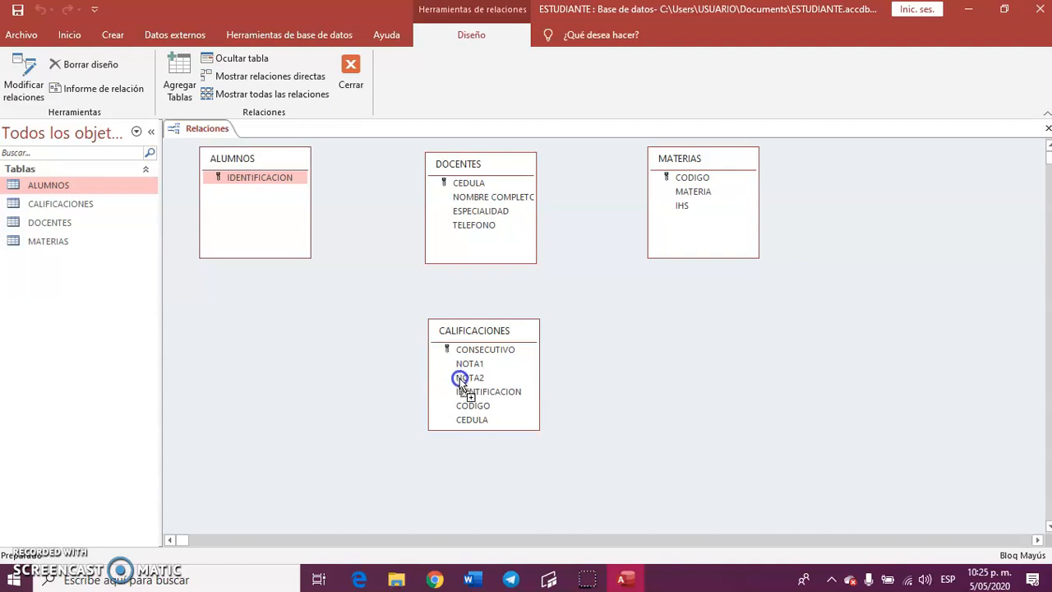
drag(478, 395, 479, 395)
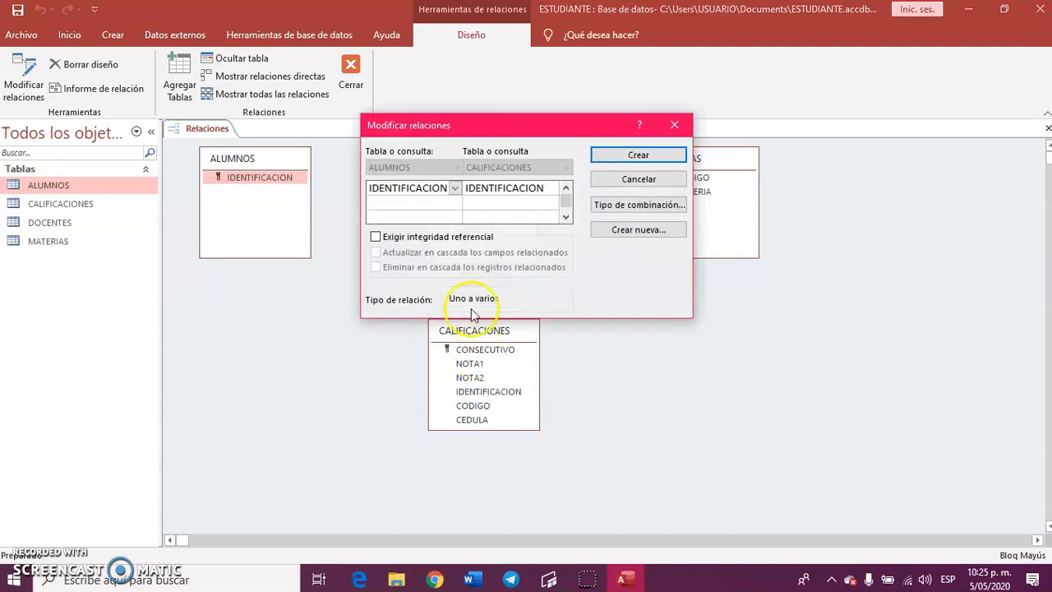
mouse_move(487, 140)
mouse_down()
mouse_move(521, 132)
mouse_move(499, 135)
mouse_up()
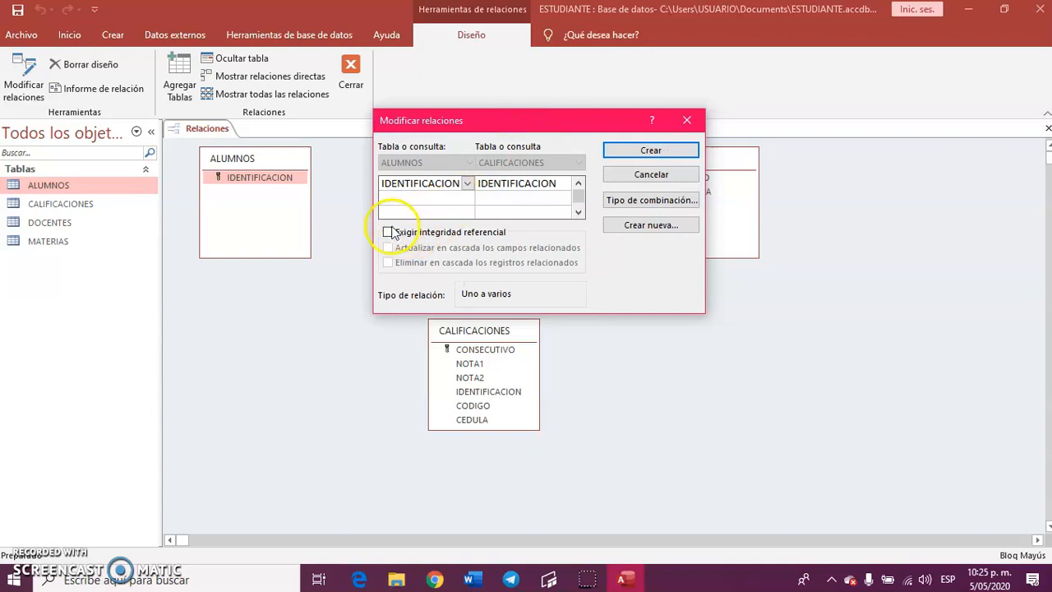
click(388, 233)
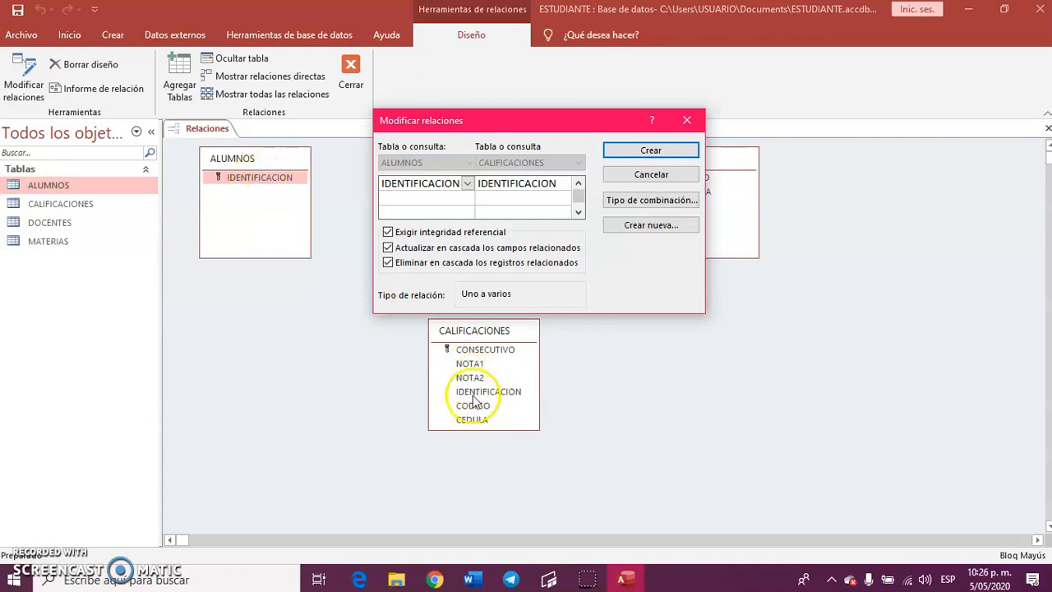
click(649, 151)
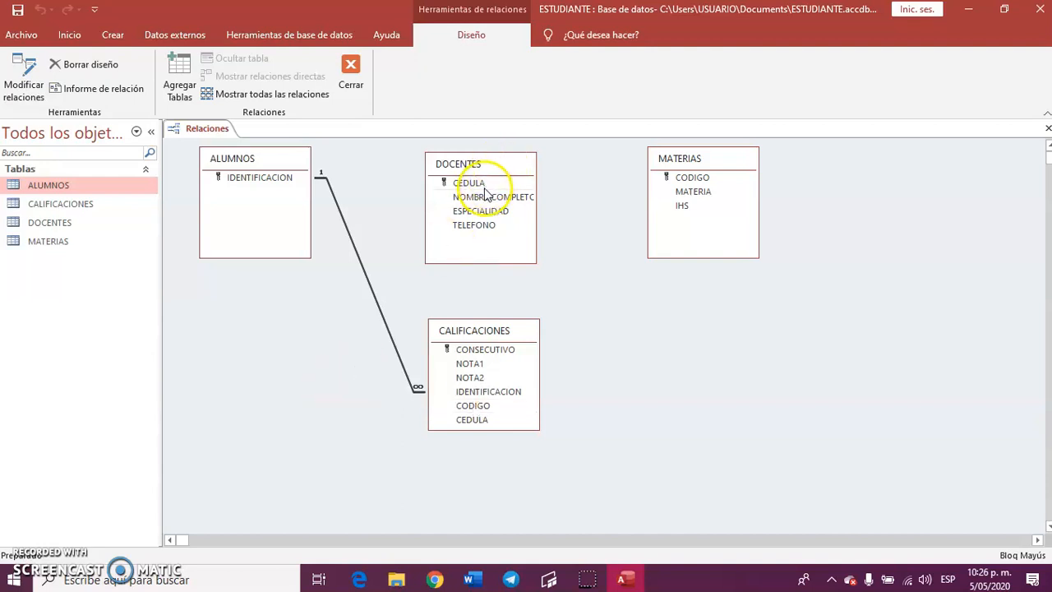
Place DOCENTES beside CALIFICACIONES, below MATERIAS, and relate both tables through CEDULA with referential integrity and cascading updates and deletions.
drag(480, 169, 685, 374)
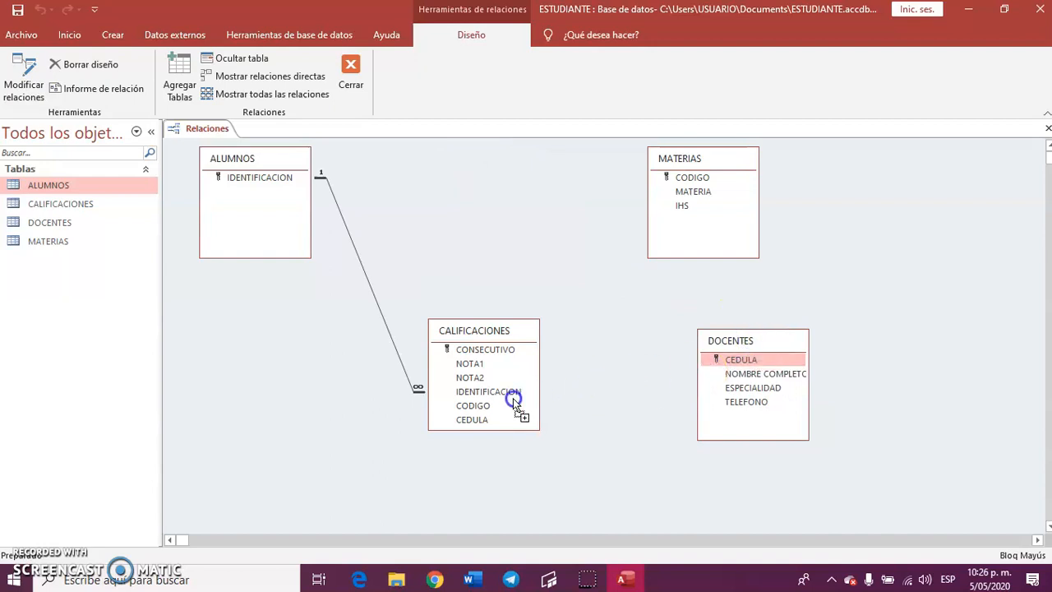
drag(475, 421, 473, 422)
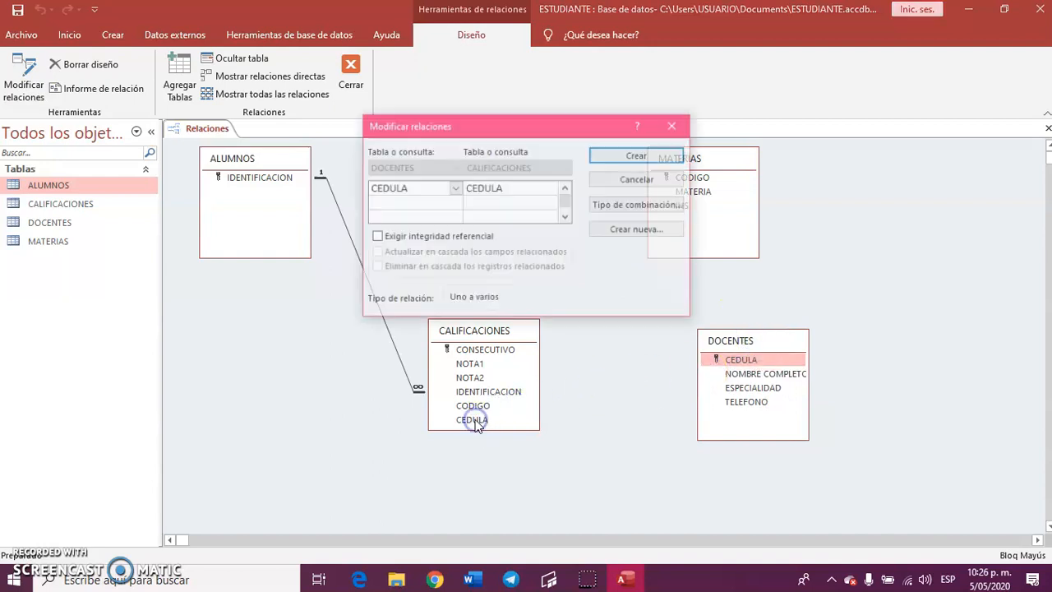
click(427, 240)
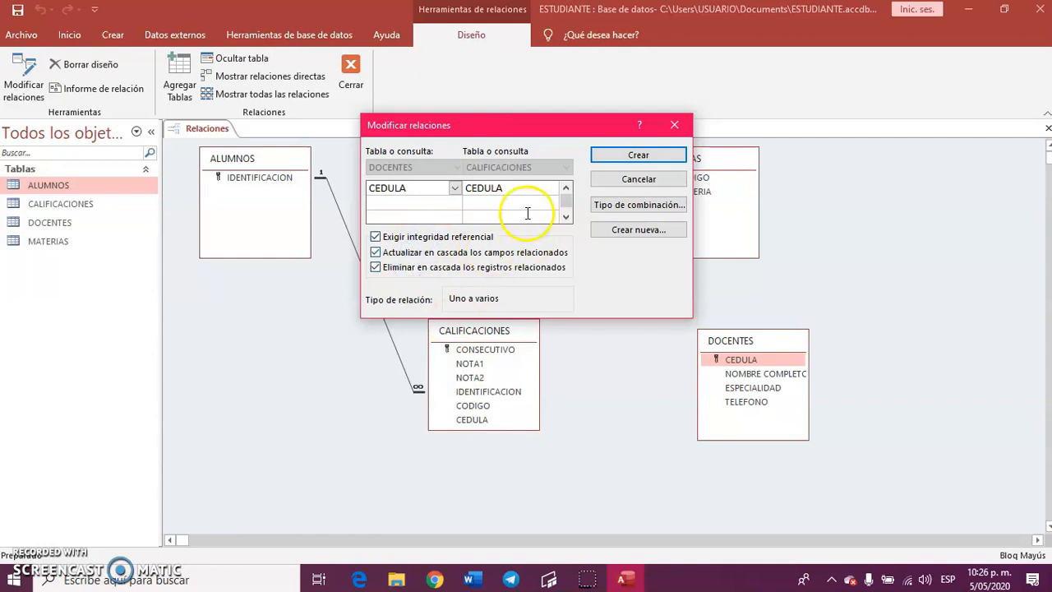
click(632, 155)
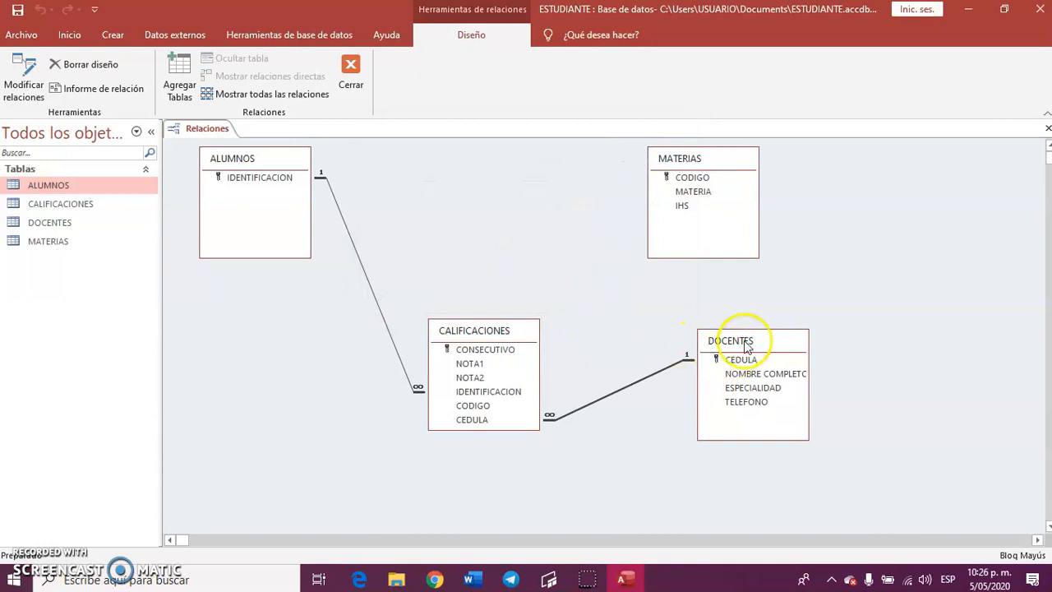
drag(744, 339, 748, 317)
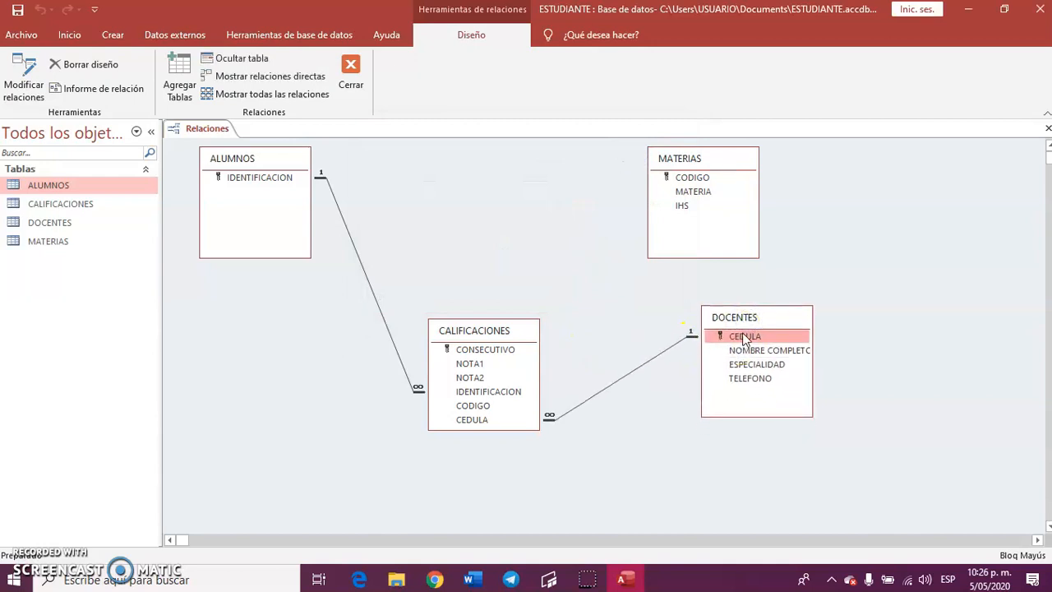
Relate MATERIAS to CALIFICACIONES through CODIGO, enforcing referential integrity with cascading updates and deletions.
click(743, 141)
click(696, 179)
drag(696, 179, 468, 402)
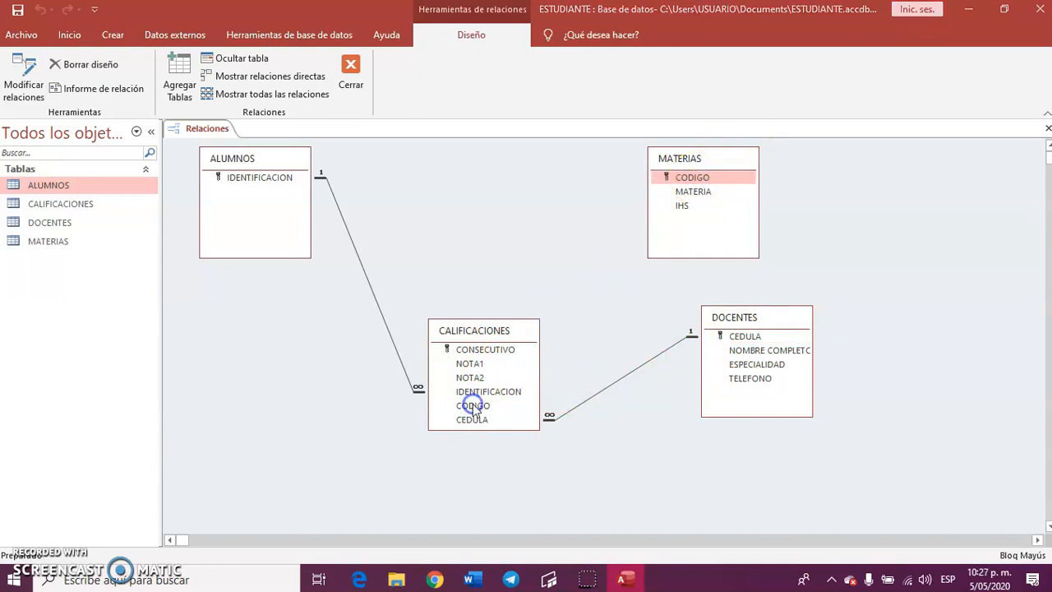
click(427, 239)
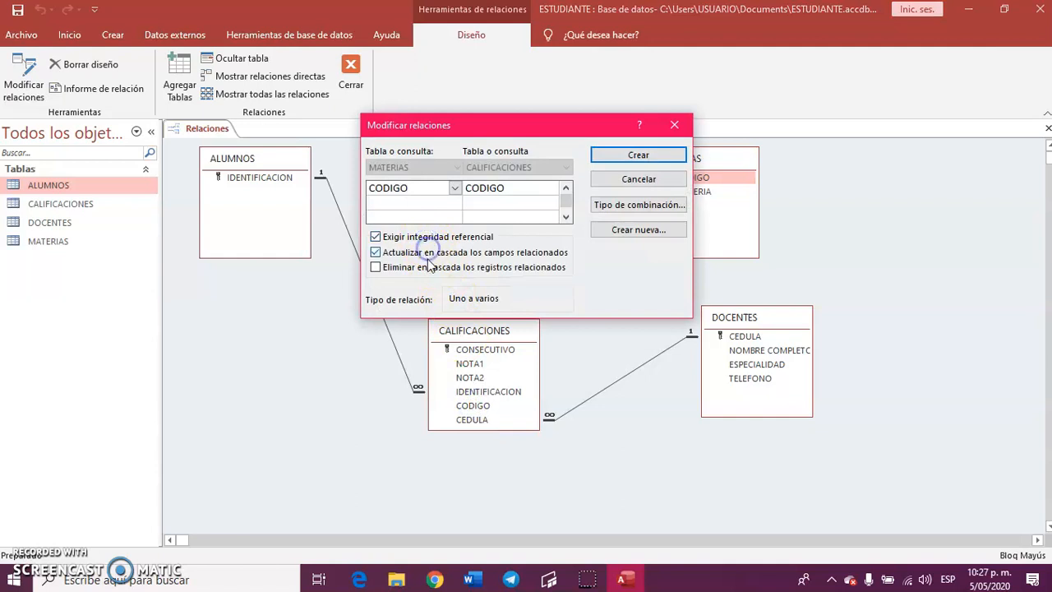
click(658, 154)
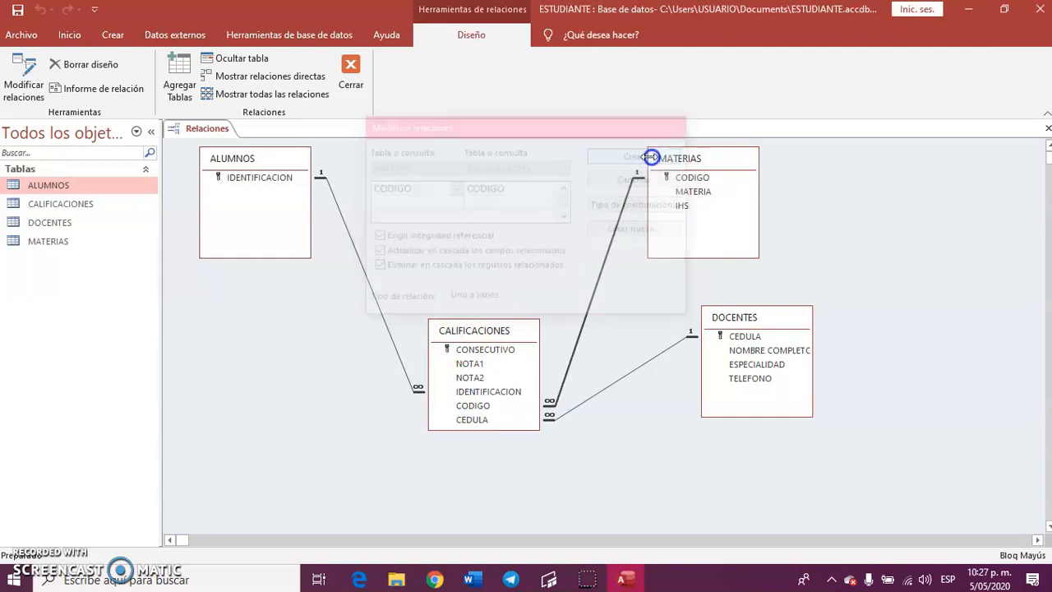
Shift MATERIAS slightly in the diagram, then save and close the relationships.
drag(686, 167, 697, 161)
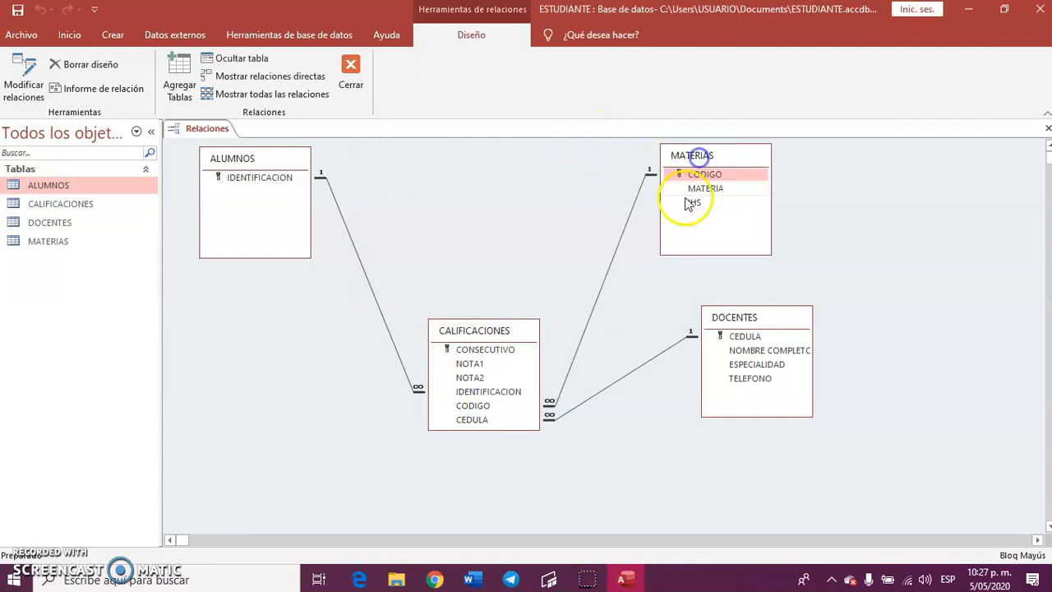
click(699, 175)
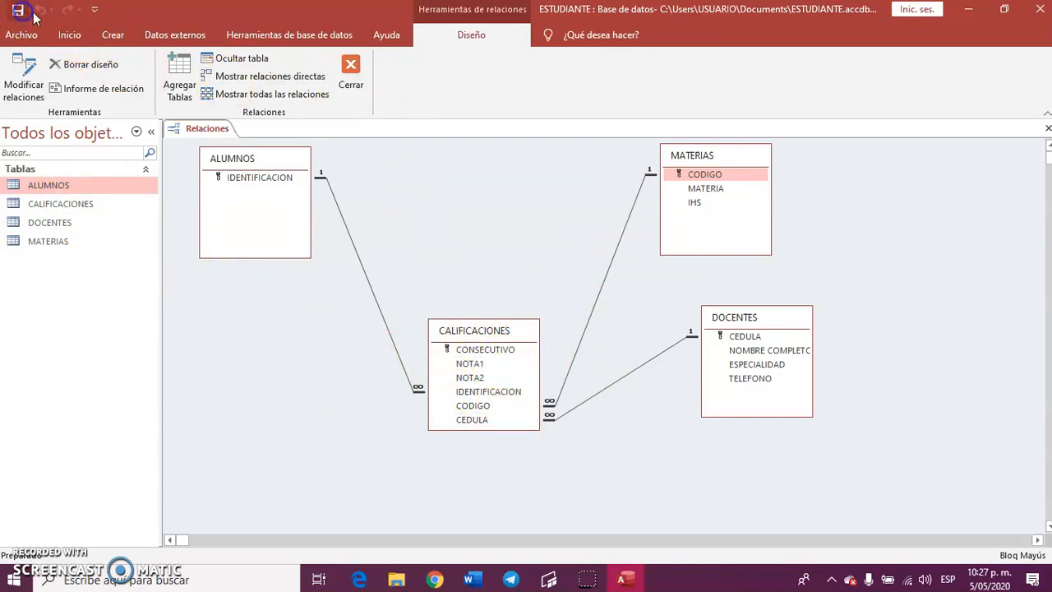
click(350, 70)
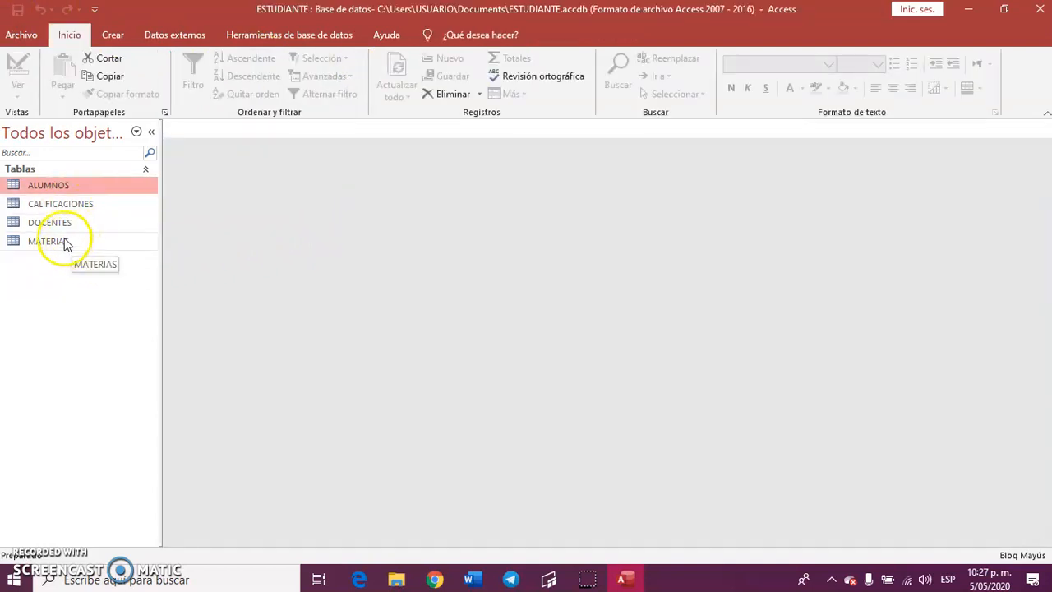
Open the ALUMNOS table in Design view.
click(68, 203)
click(63, 187)
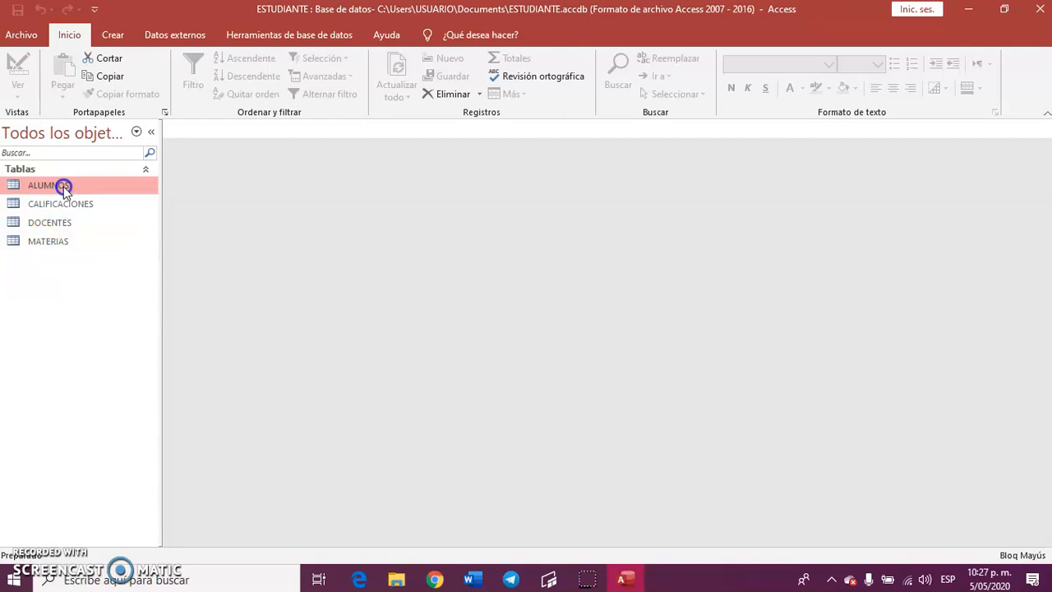
double_click(64, 186)
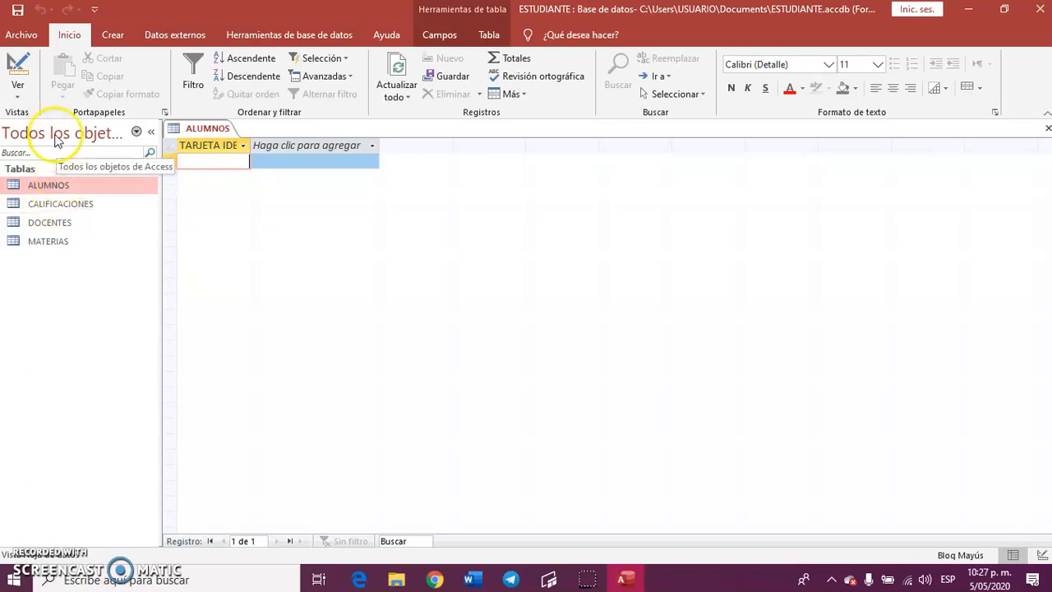
click(18, 71)
Add the fields NOMBRE and APELLIDO to ALUMNOS, both with the data type Texto corto.
click(246, 176)
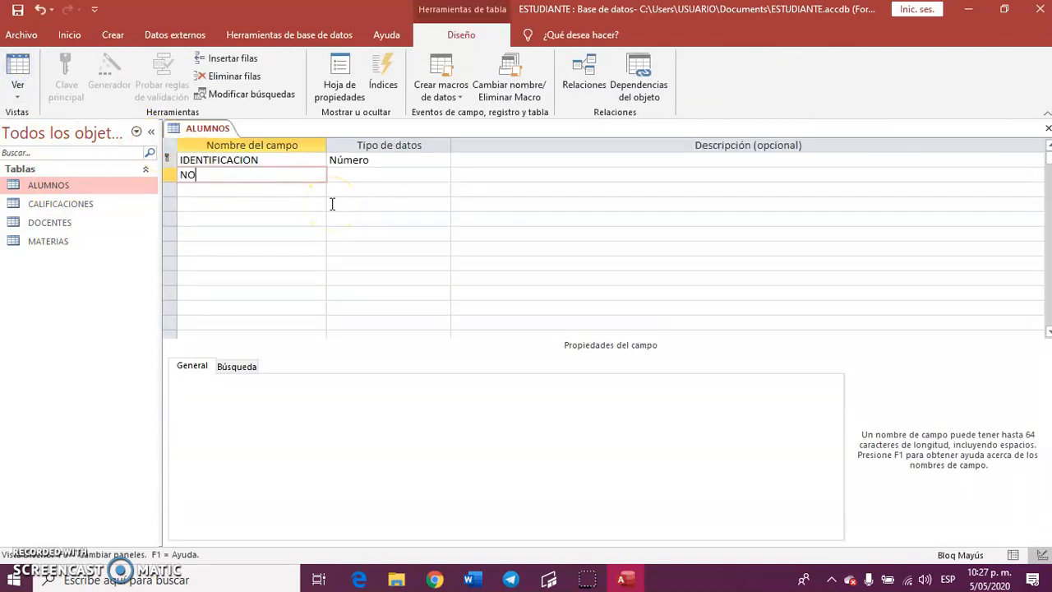
key(Tab)
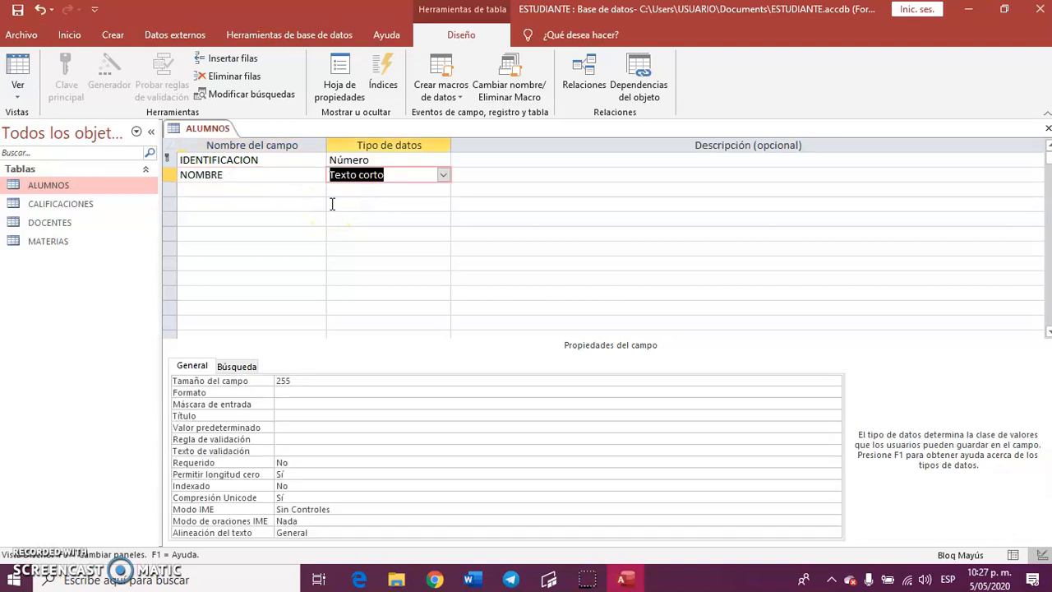
key(Left)
key(Up)
key(Down)
key(Down)
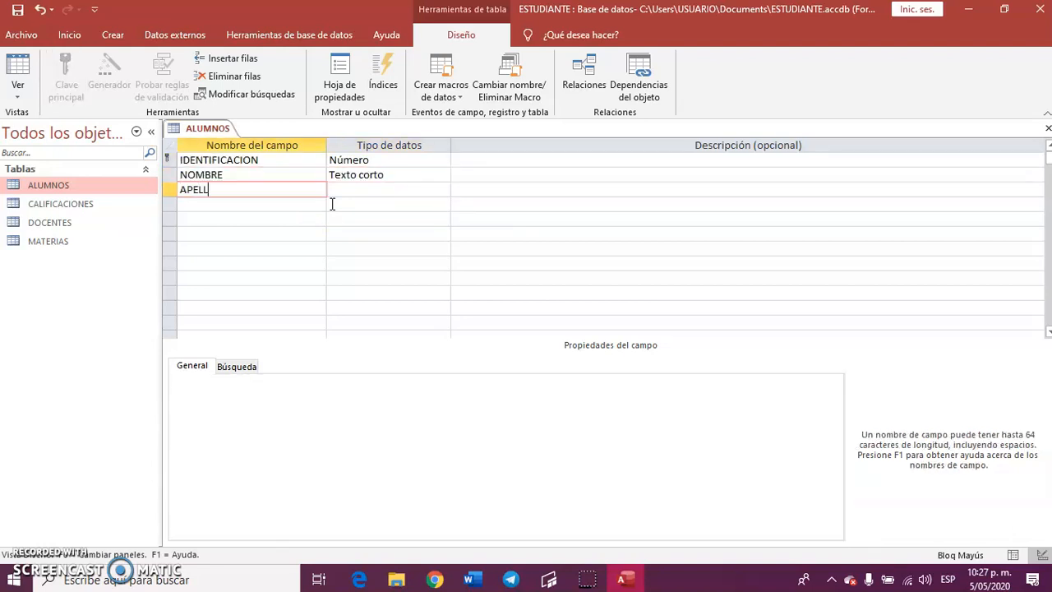
text(APELLIDO)
key(Tab)
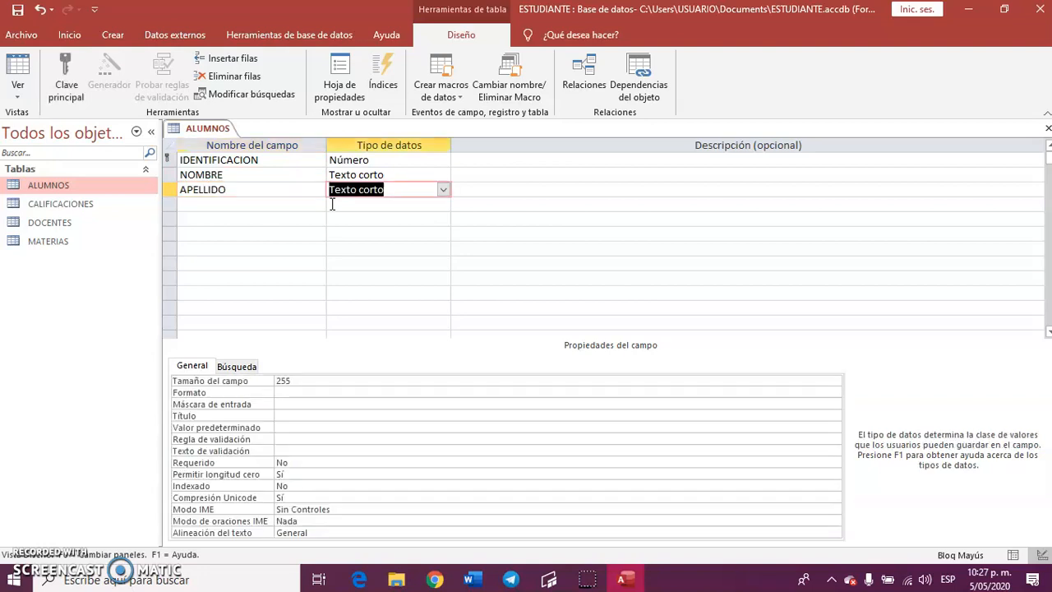
key(Down)
key(Left)
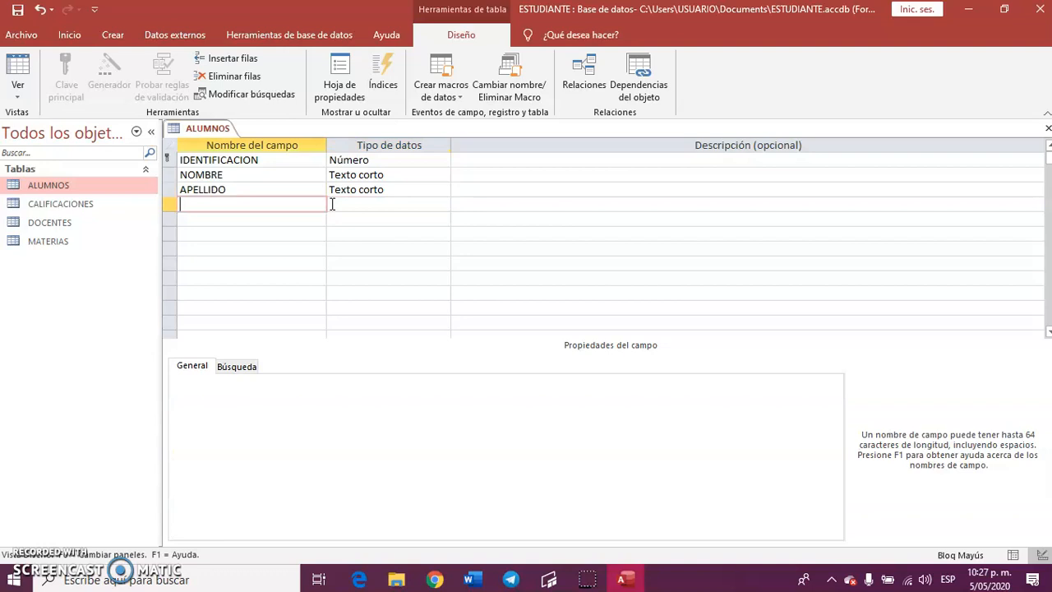
Add a FOTO field to ALUMNOS with the data type Objeto OLE.
key(Tab)
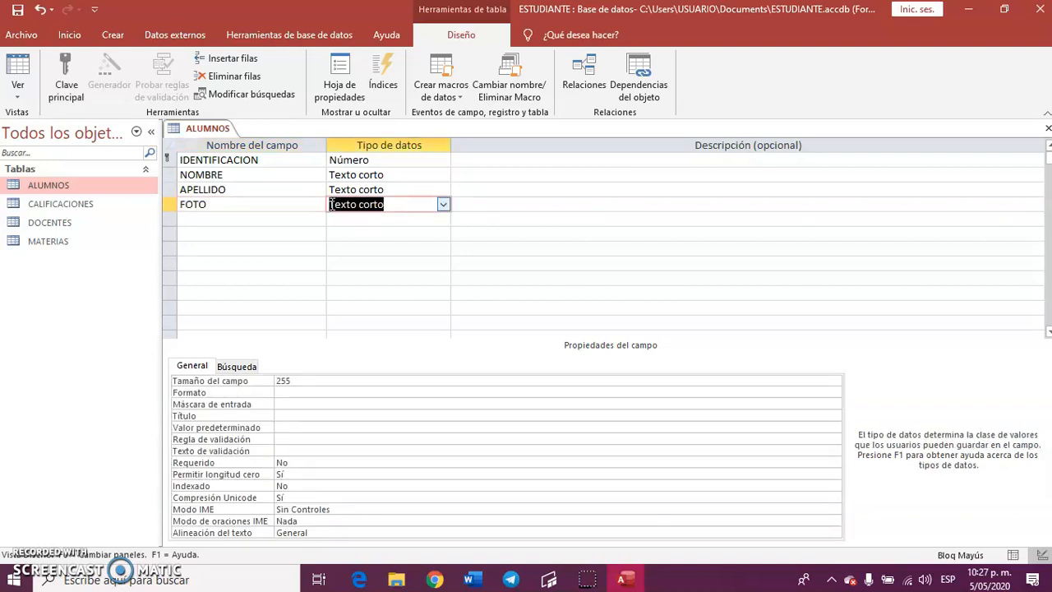
click(443, 205)
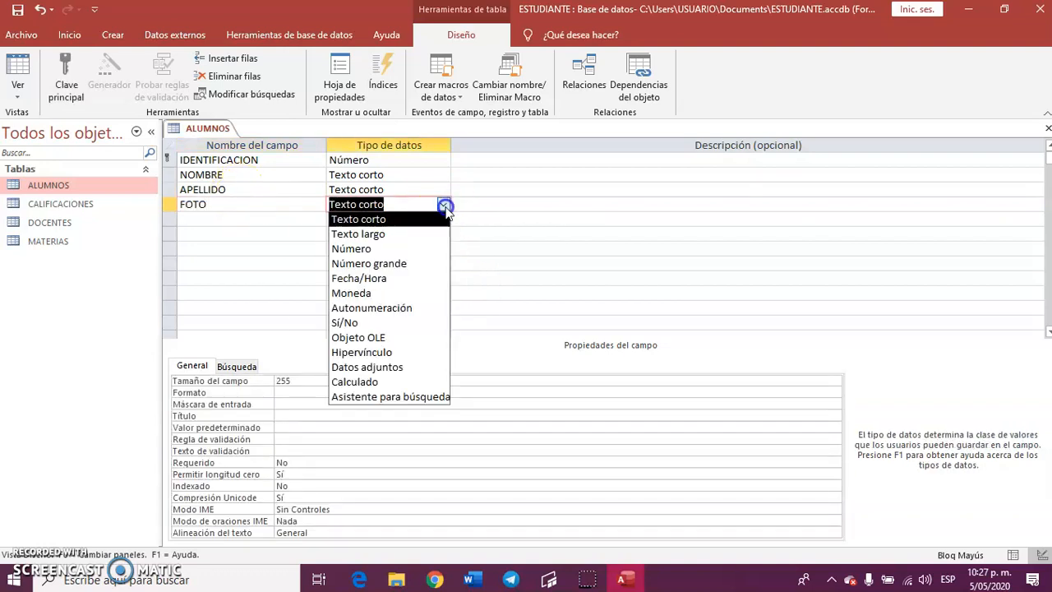
click(381, 338)
click(259, 218)
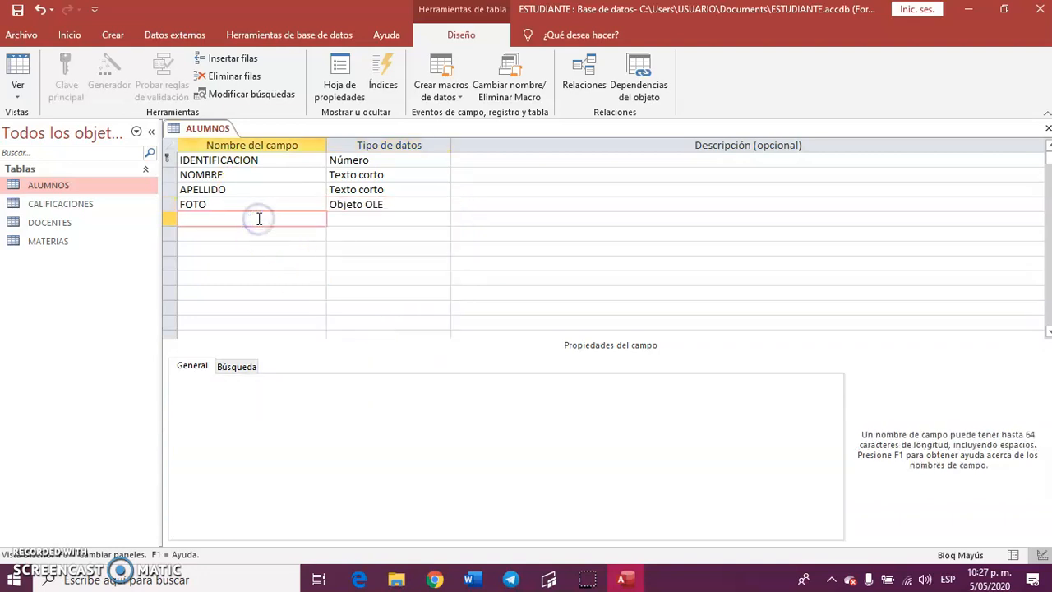
Add a GENERO field of type Texto corto to ALUMNOS and give it the input mask >?
key(Tab)
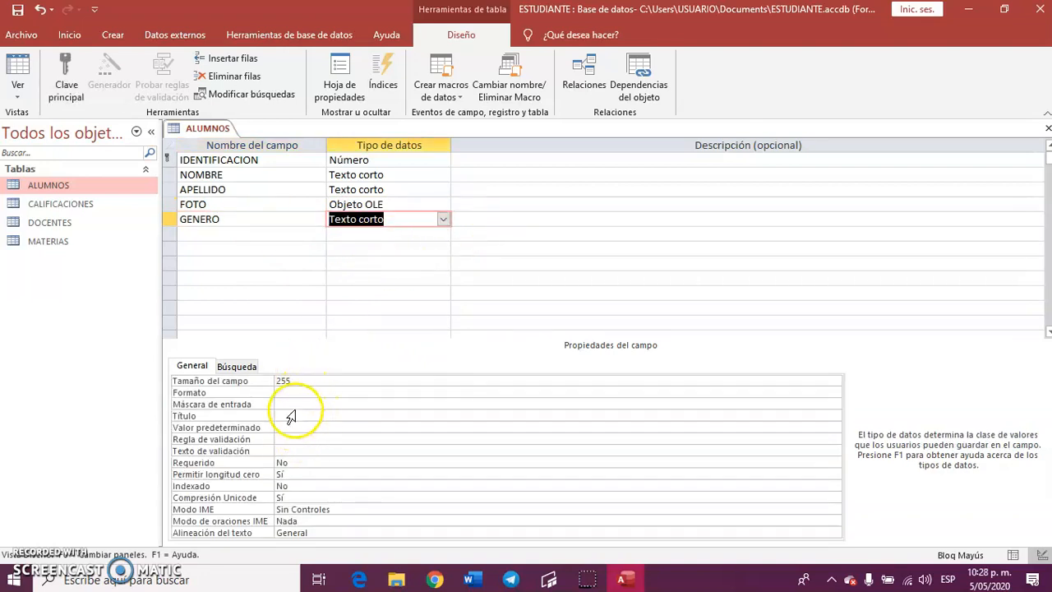
click(296, 404)
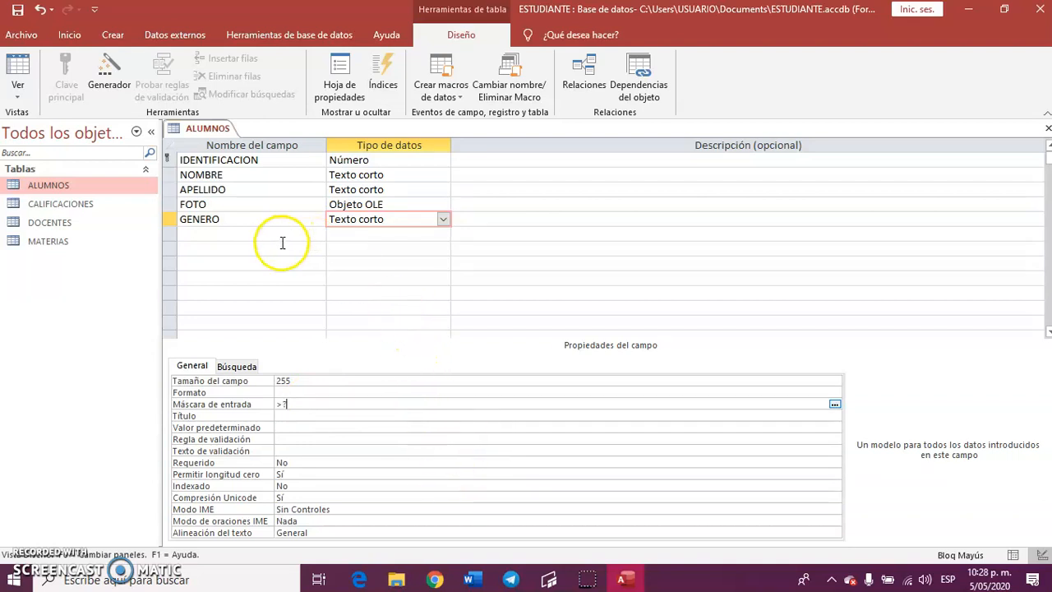
click(251, 235)
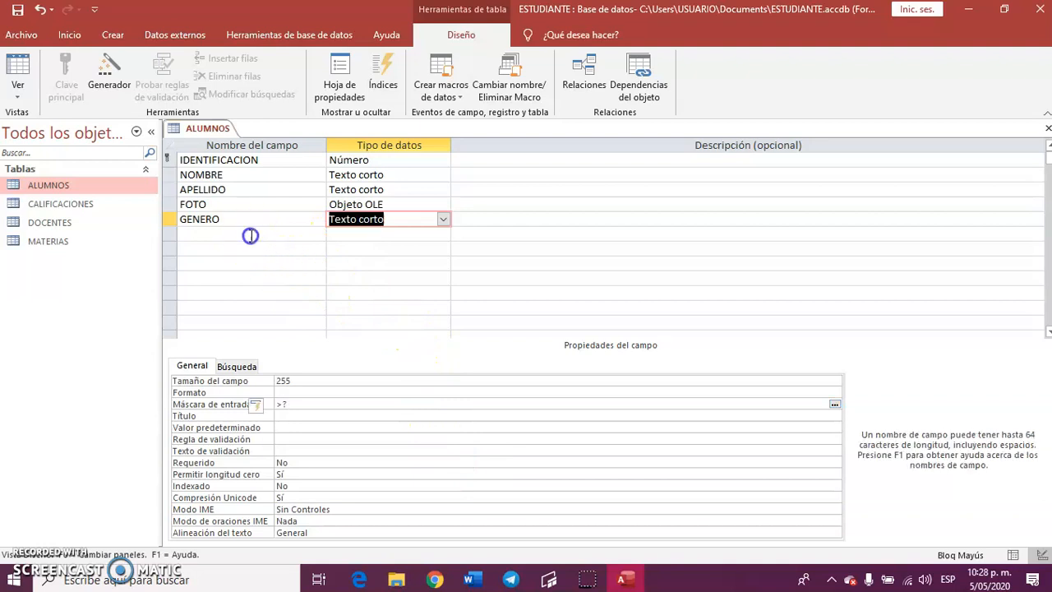
click(245, 219)
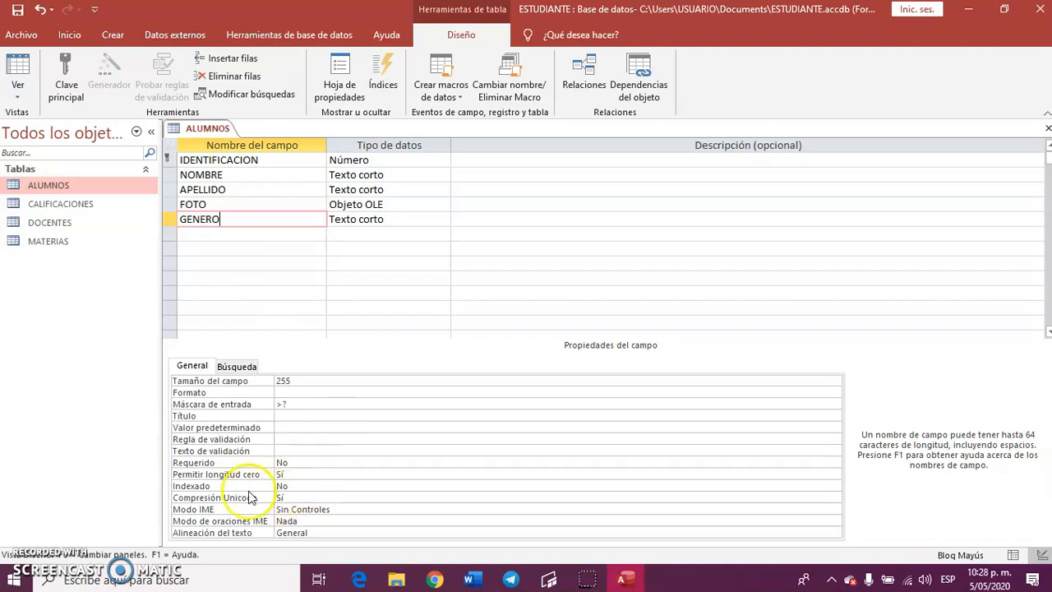
Enter the validation rule =f O =M for the GENERO field.
click(294, 438)
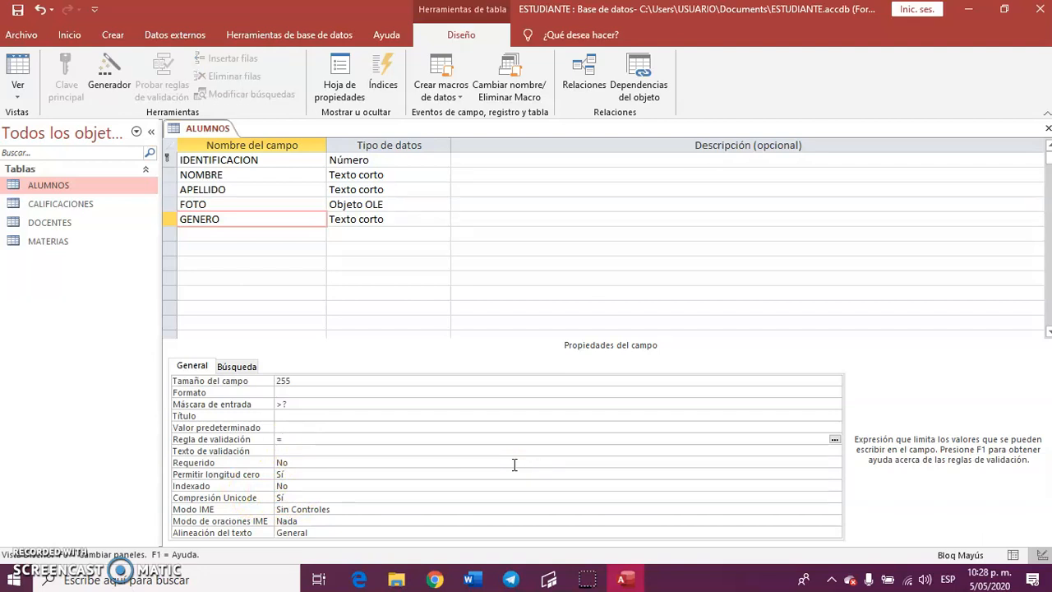
text(=f O)
text(=M)
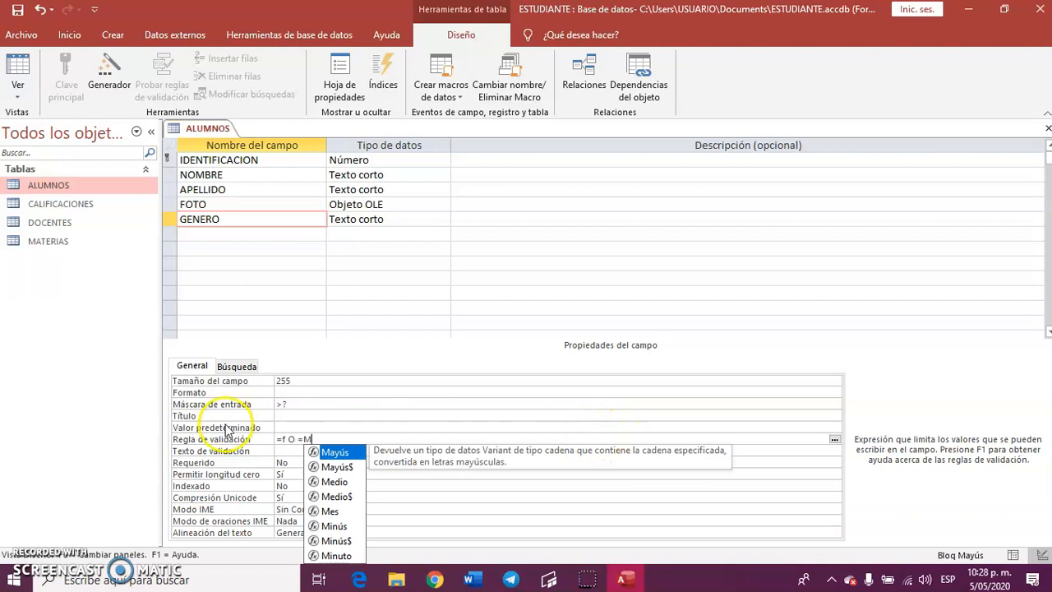
Re-enter the GENERO field's validation rule with a capital F, as =F O =M.
click(281, 438)
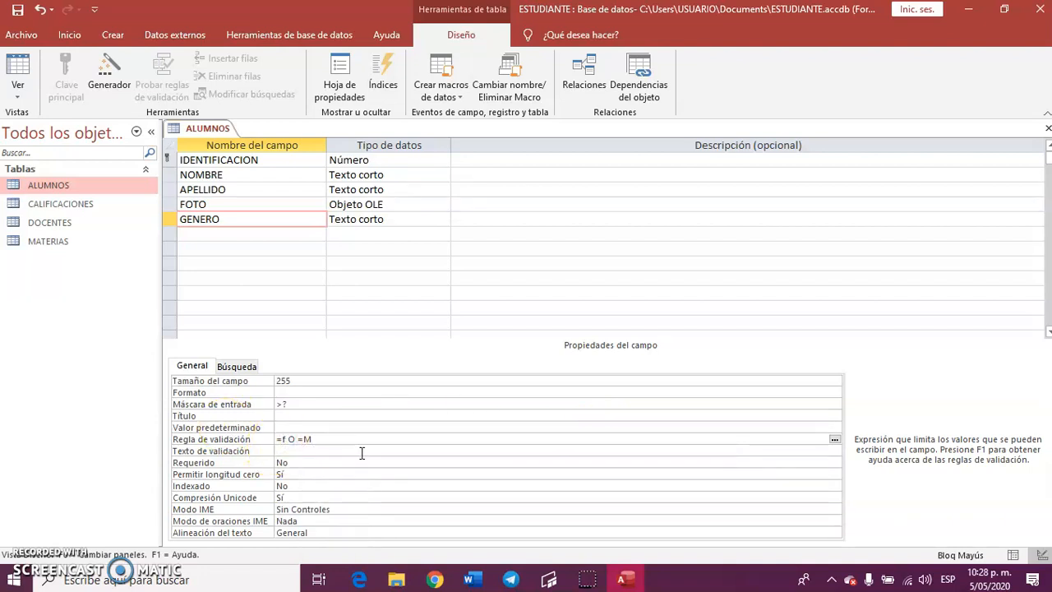
text(f)
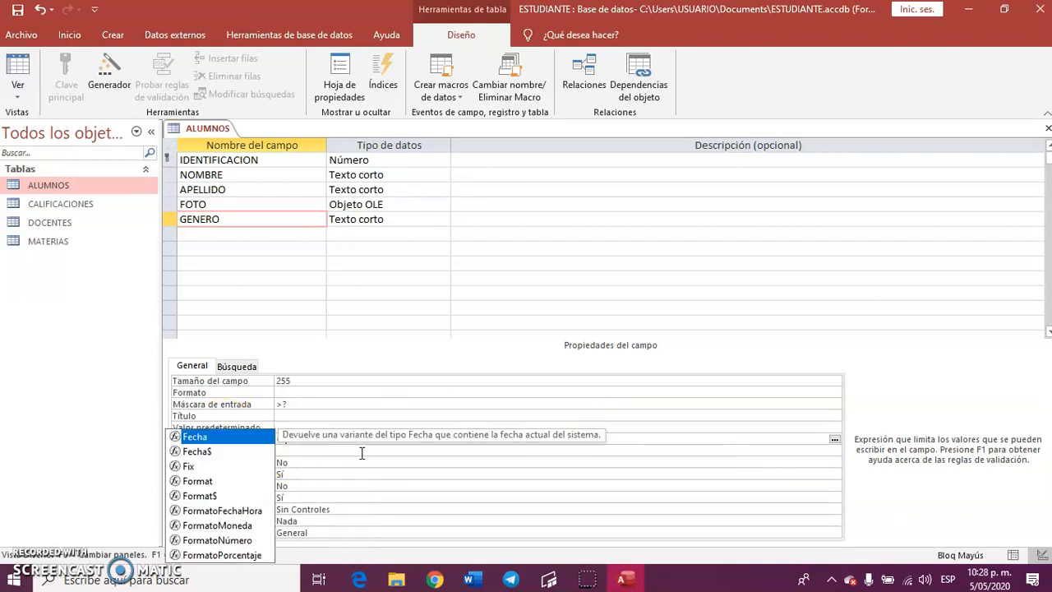
click(304, 458)
click(295, 443)
click(368, 444)
key(BackSpace)
key(BackSpace)
key(BackSpace)
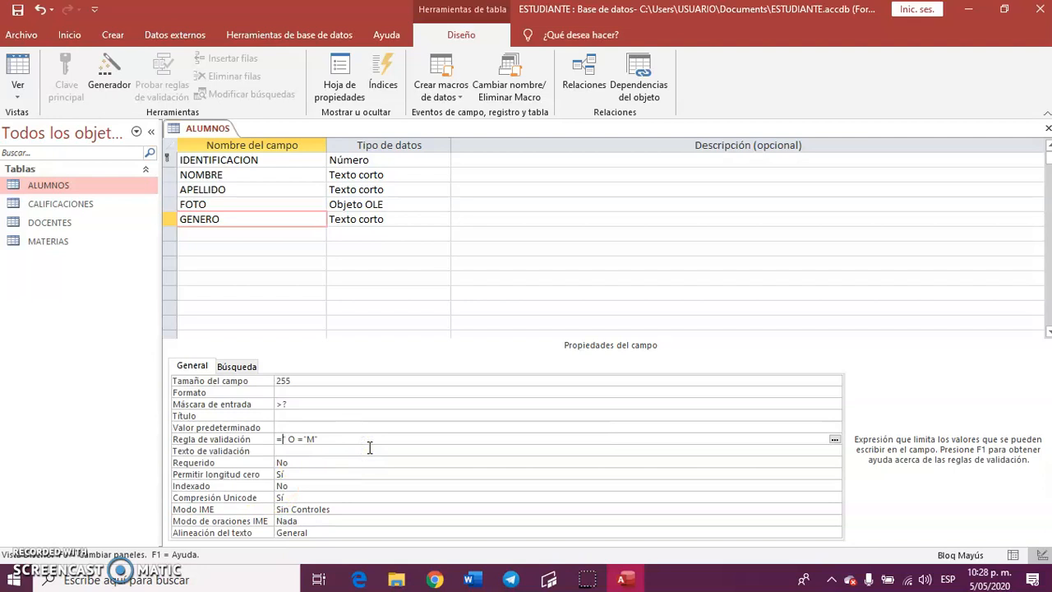
text(F)
click(321, 464)
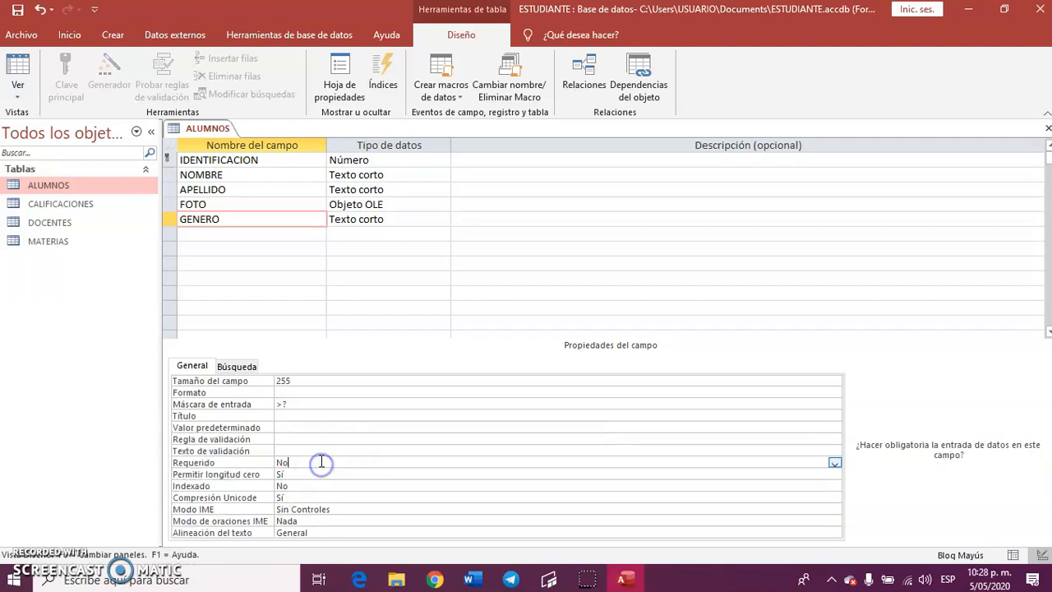
click(300, 443)
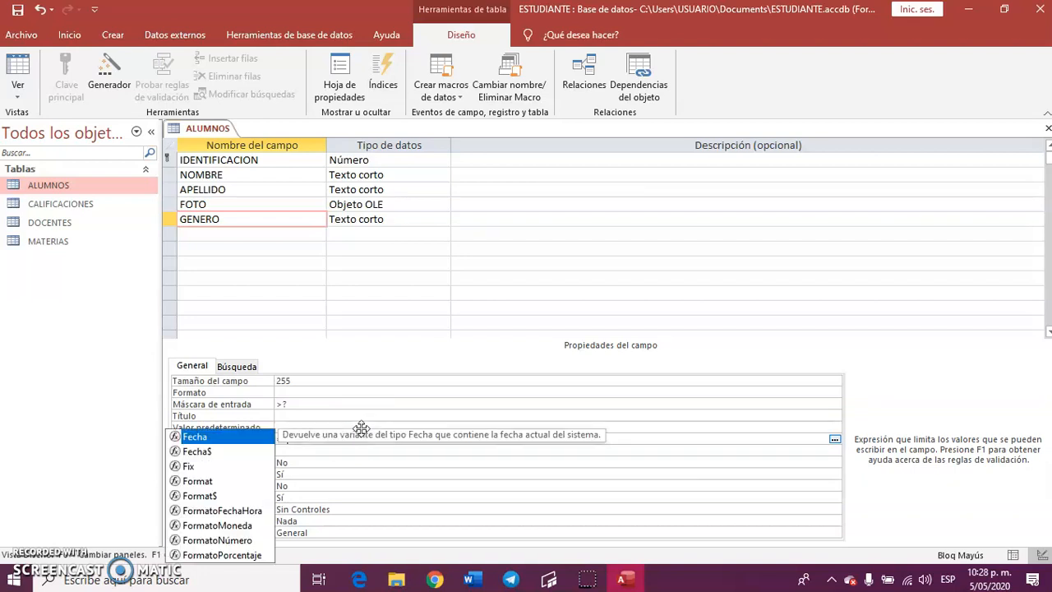
key(Escape)
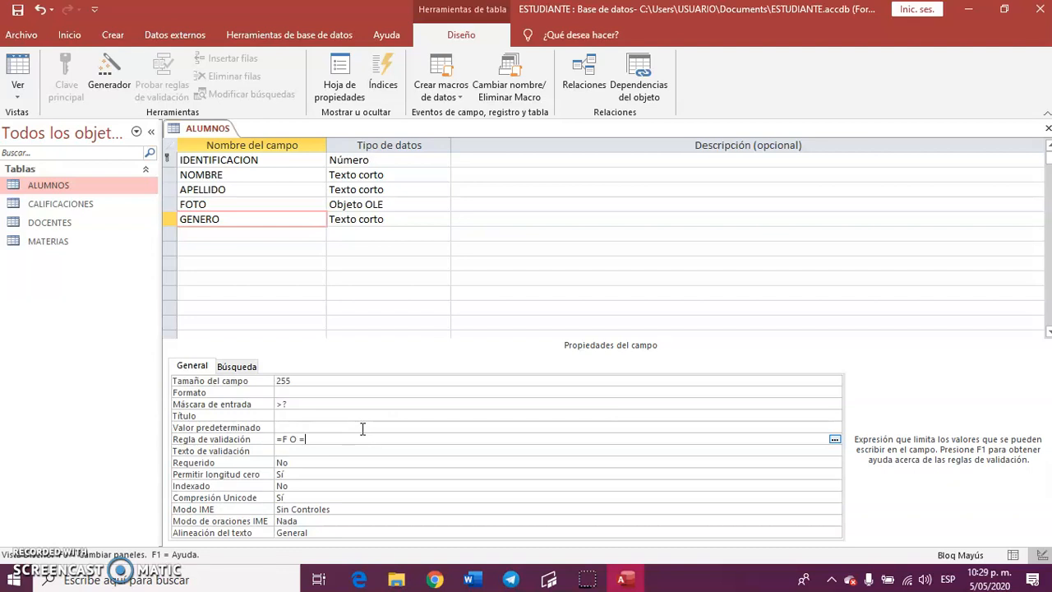
Set the validation text of the GENERO field to GENERO NO VALIDO.
click(279, 451)
text(GENERONO)
key(BackSpace)
text(NO VALIDO)
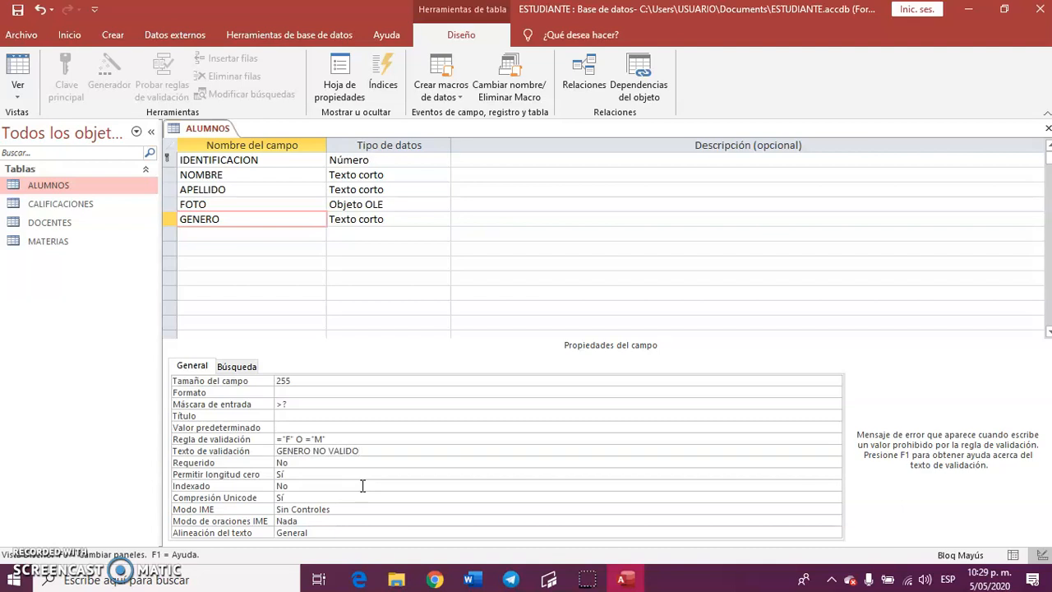
Save the ALUMNOS table design and show the table in Datasheet view, ready at the first field of the new record.
click(339, 401)
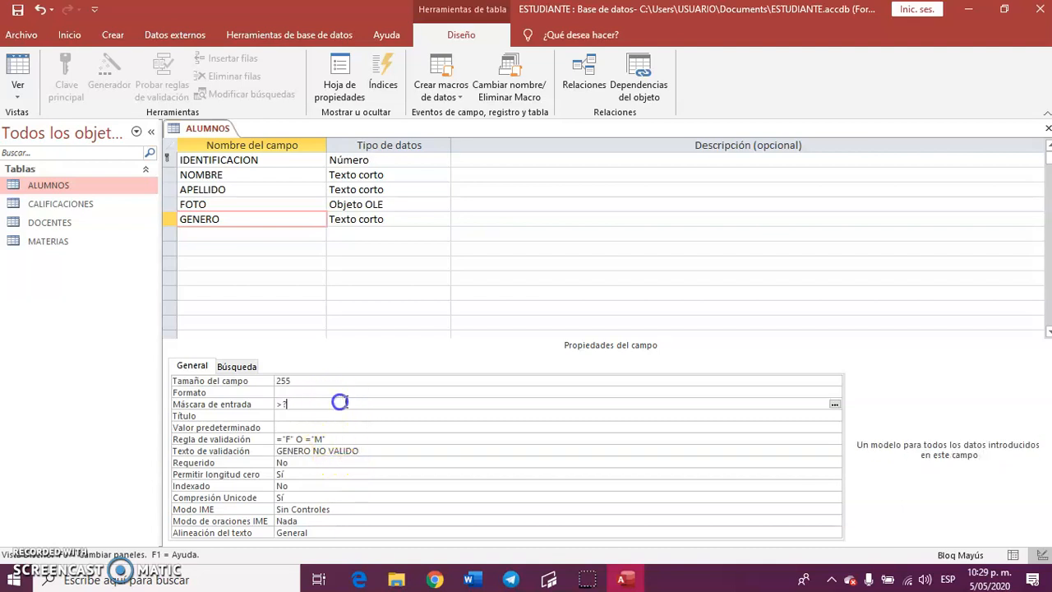
click(16, 21)
click(62, 204)
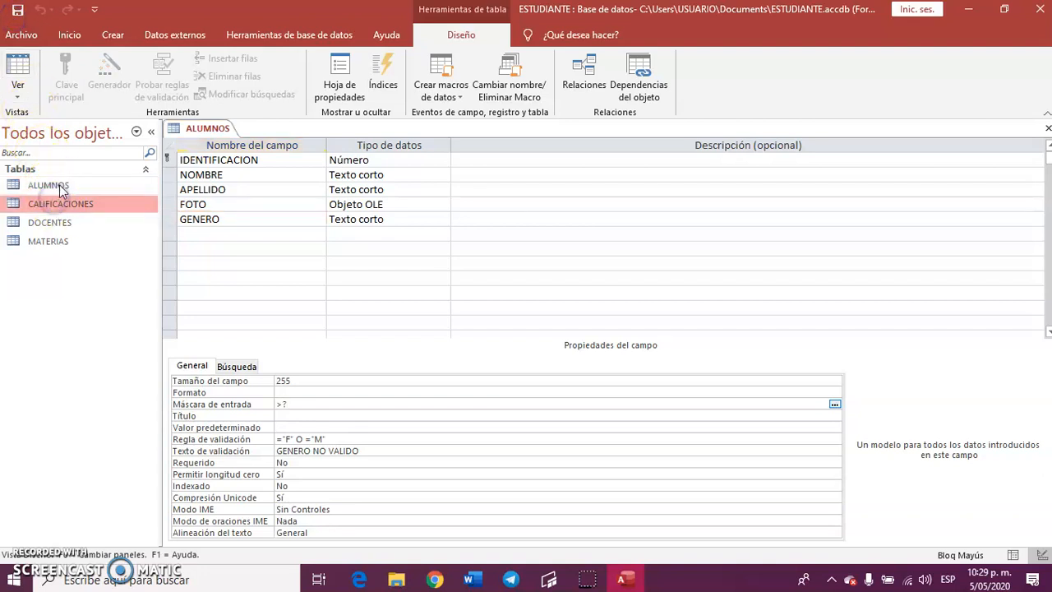
click(60, 187)
click(16, 70)
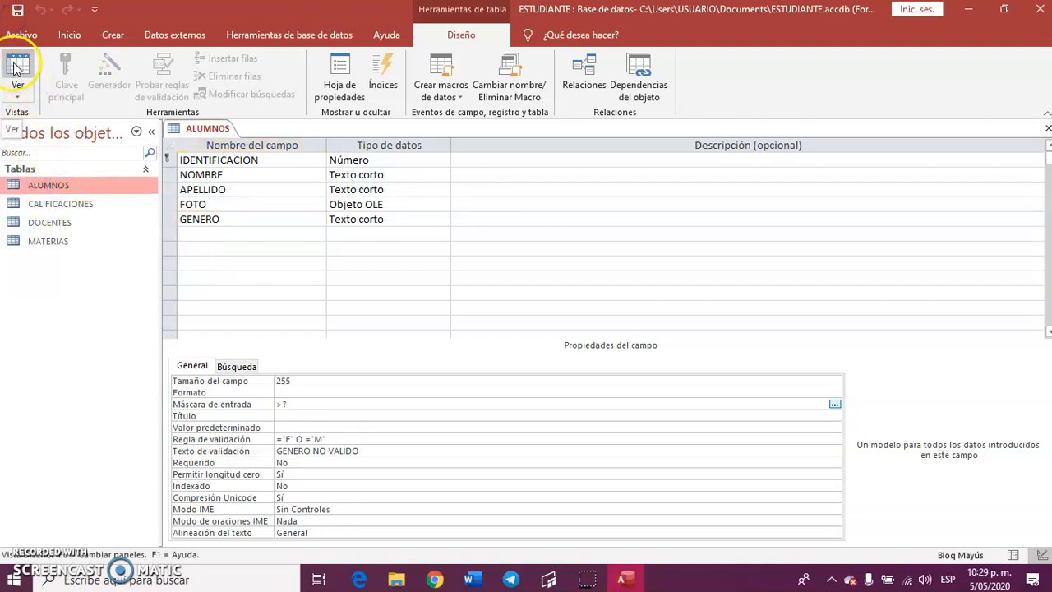
click(239, 162)
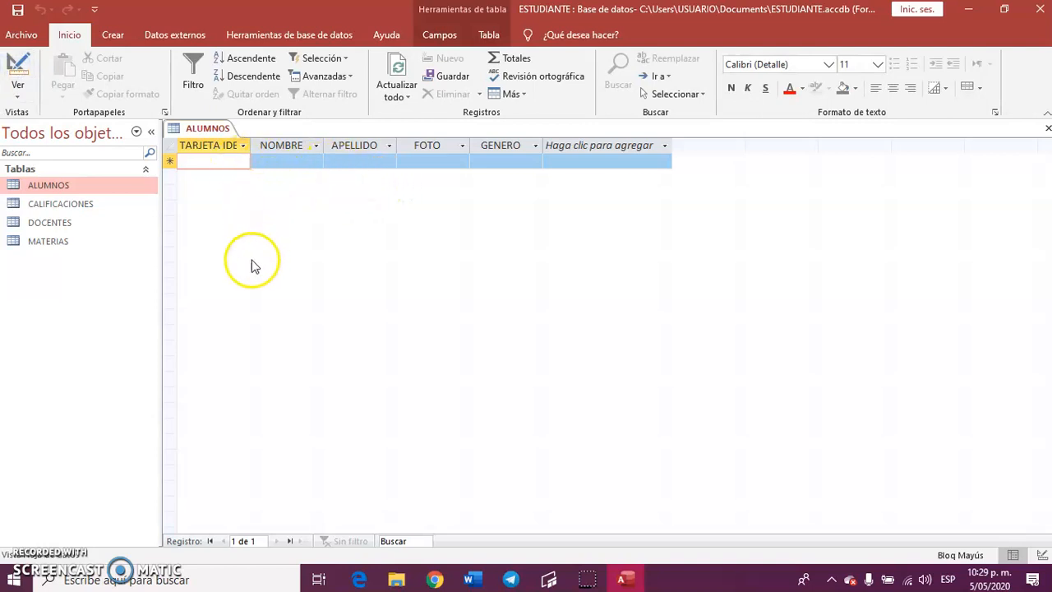